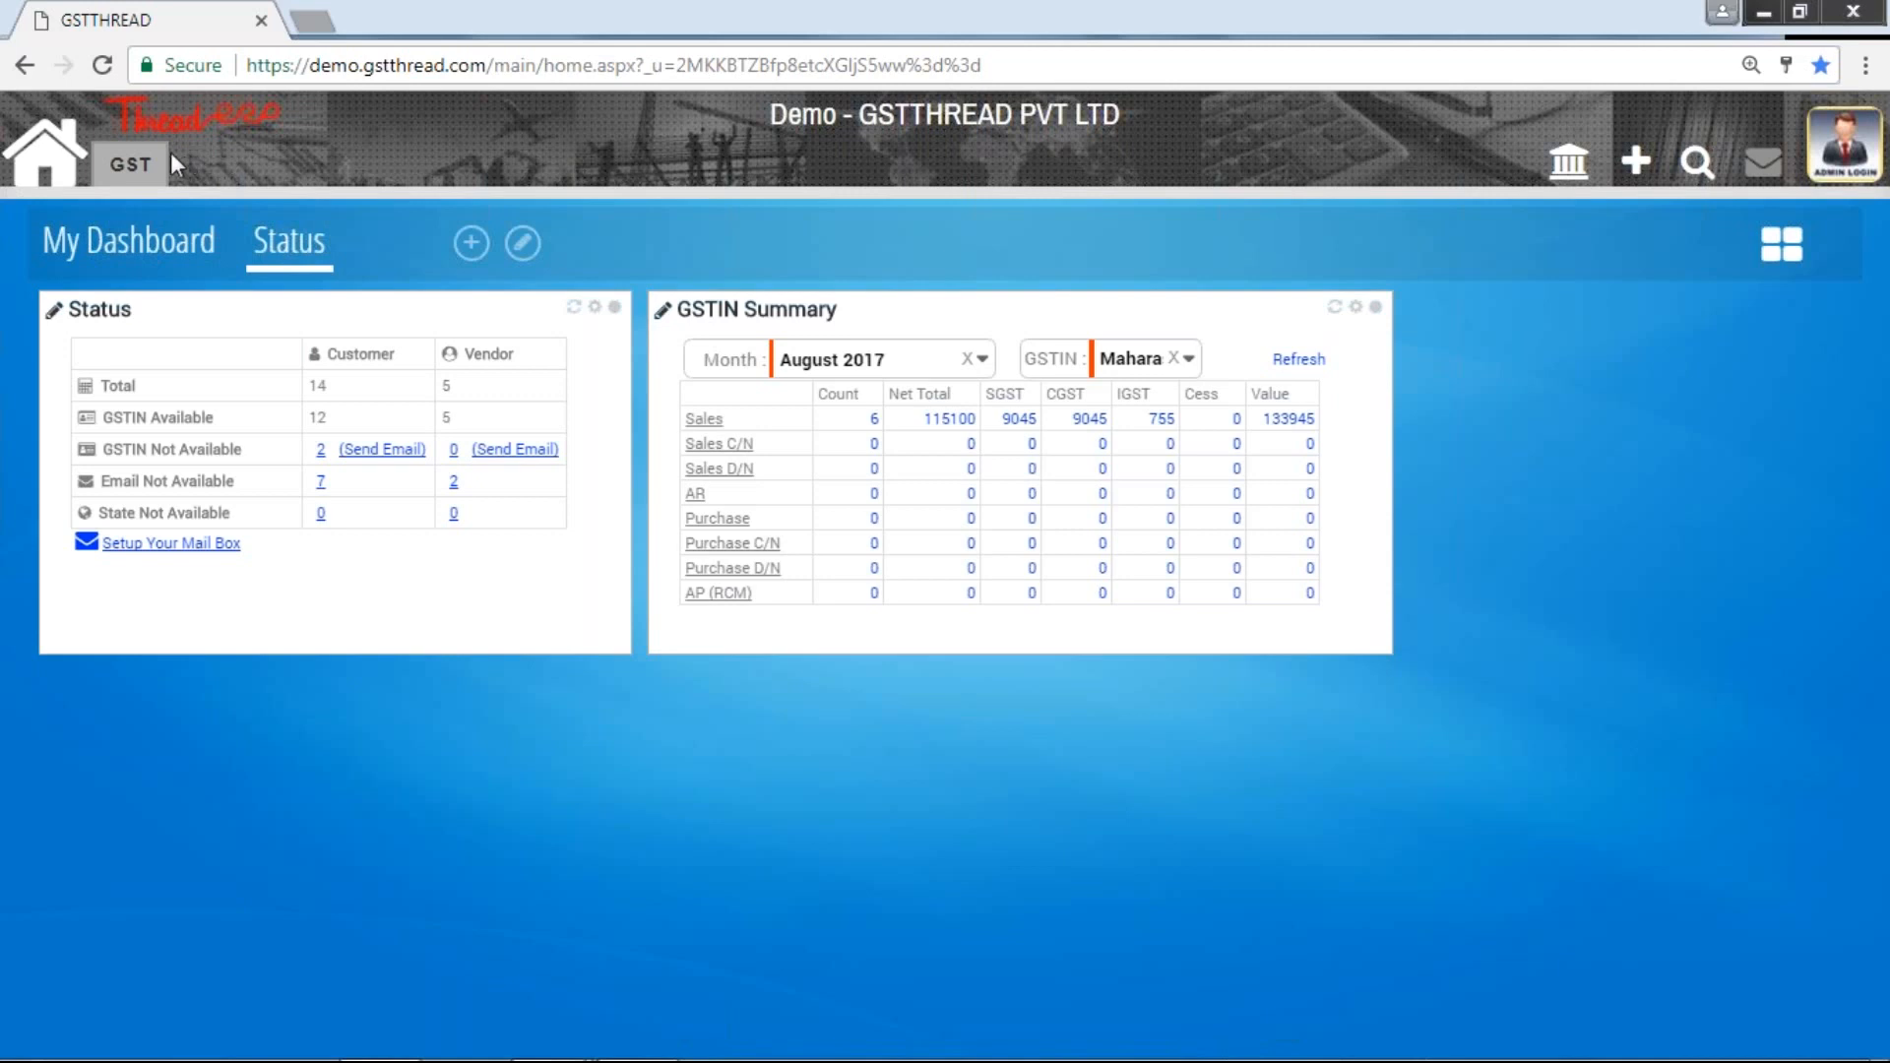
- Look through the GST Quick Start stages for company setup, list of GSTINs and item master
click(158, 164)
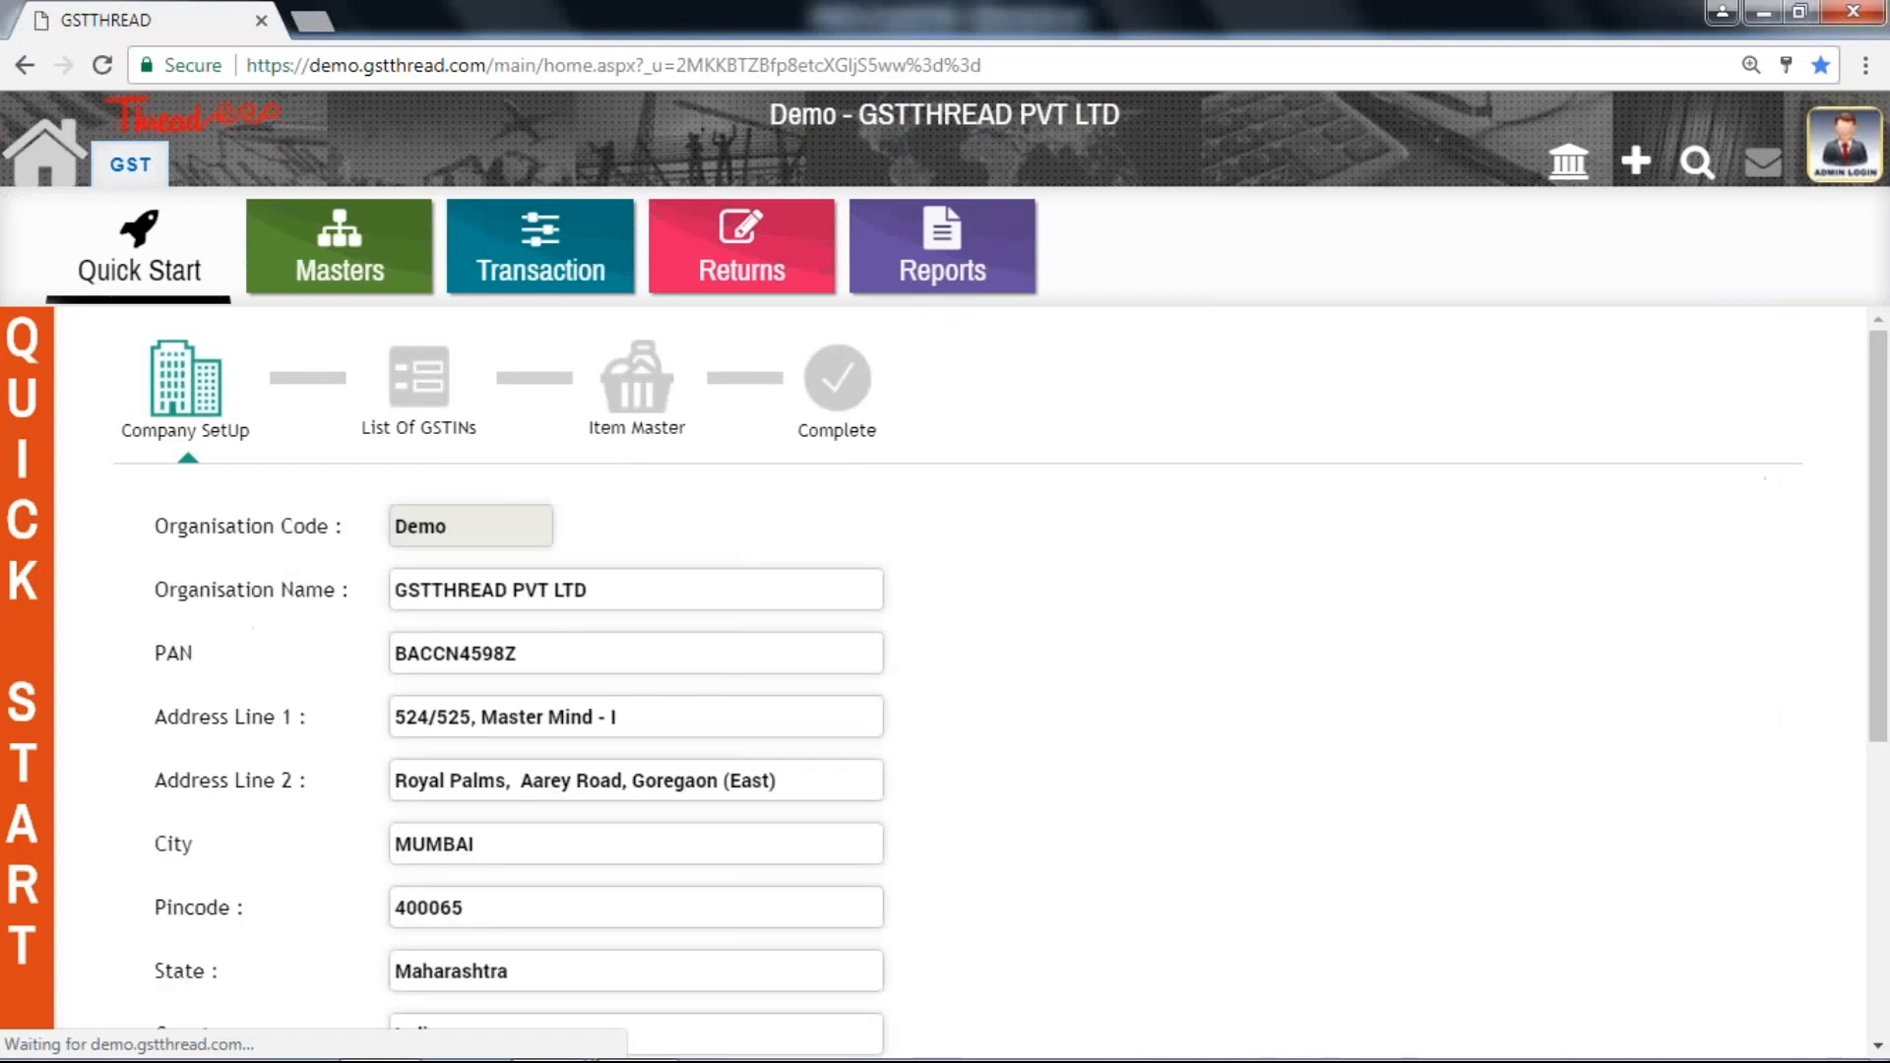
click(357, 419)
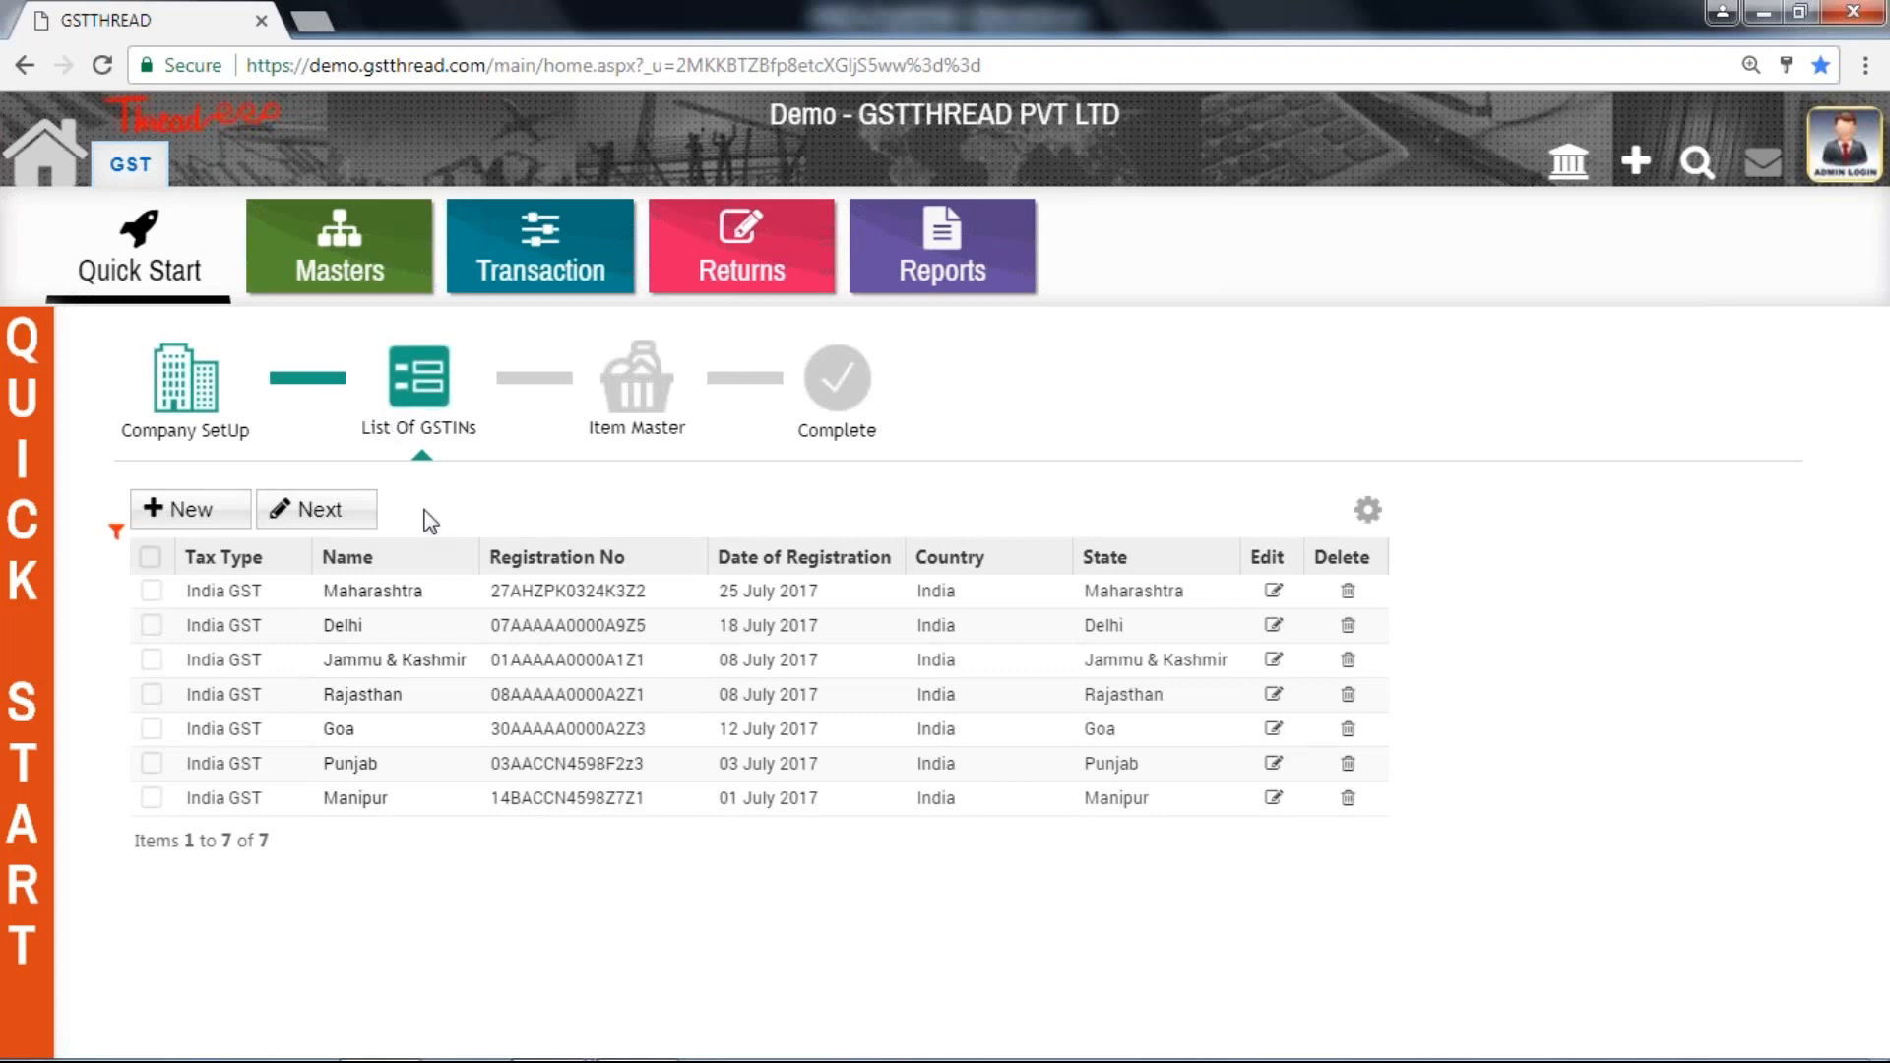
click(638, 379)
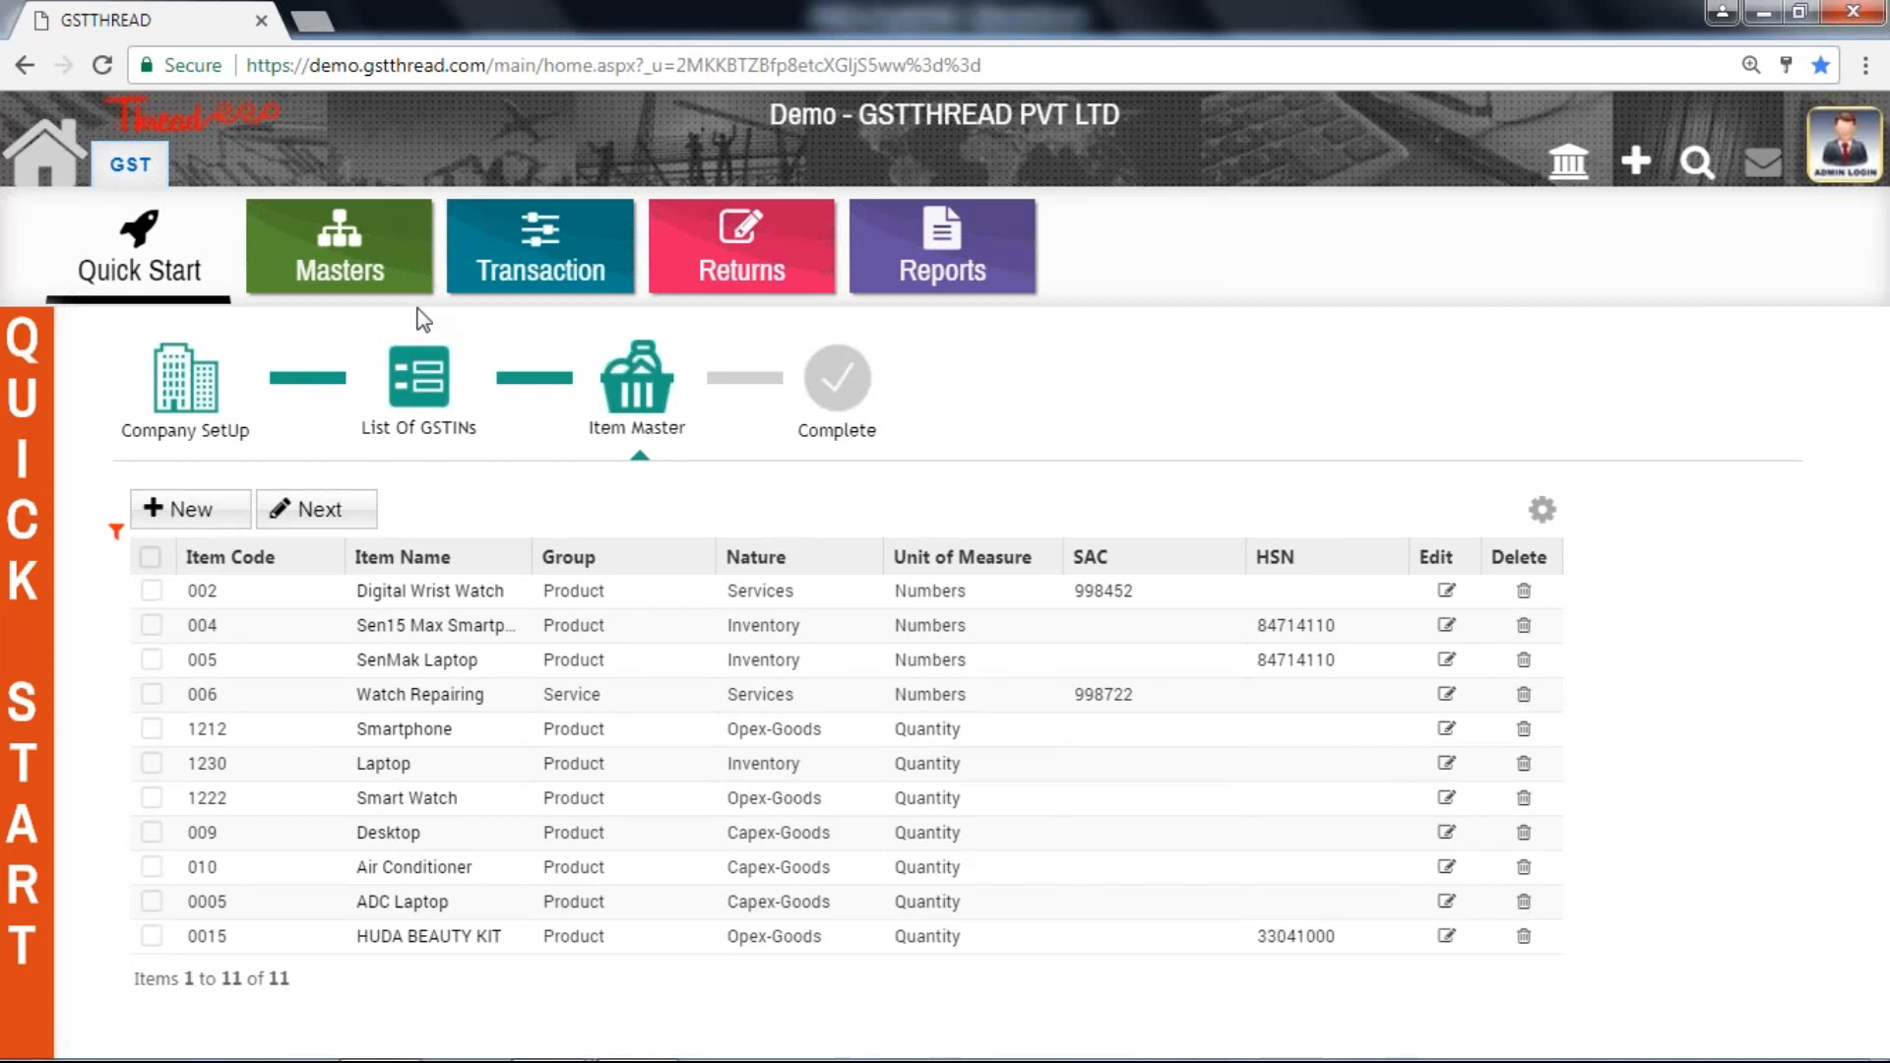
- Review the master lists from Customer, Vendor and Bank Master through Location, Item Group, Item / Service, Shipping Port and Other Charges List
click(377, 274)
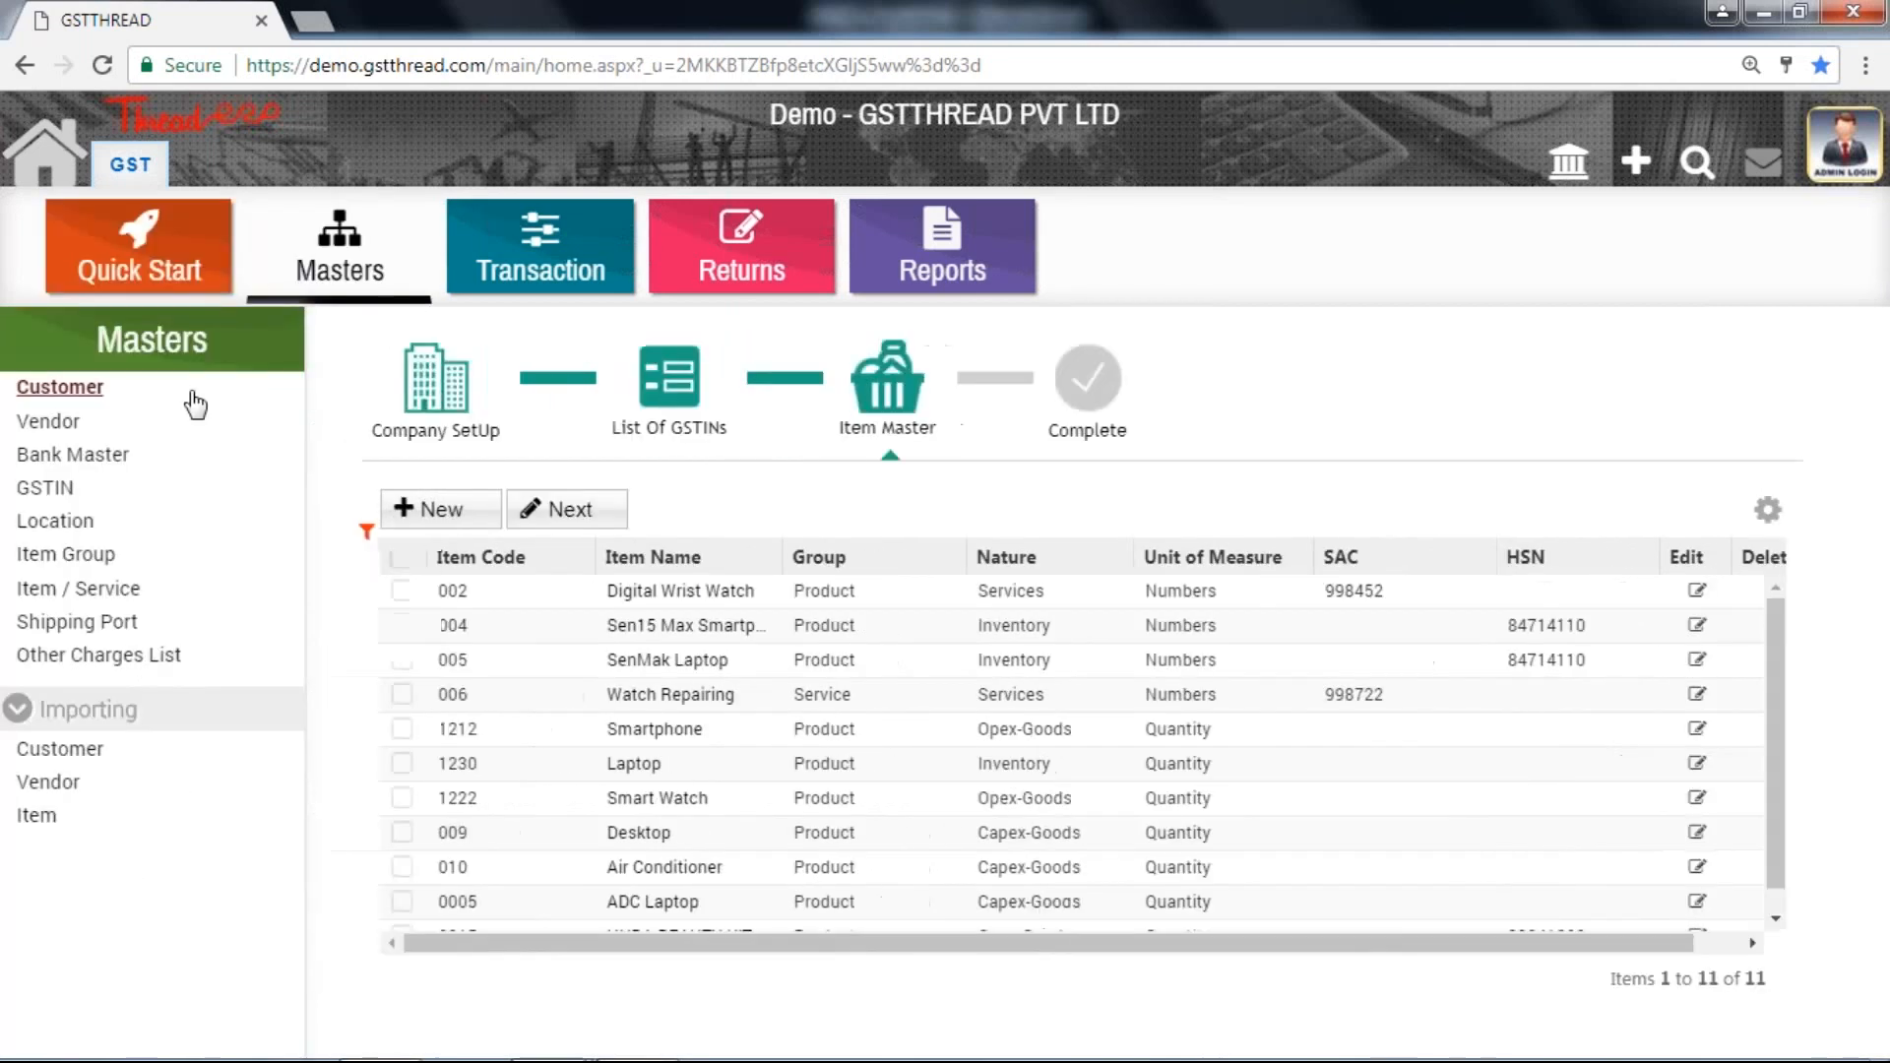
click(73, 391)
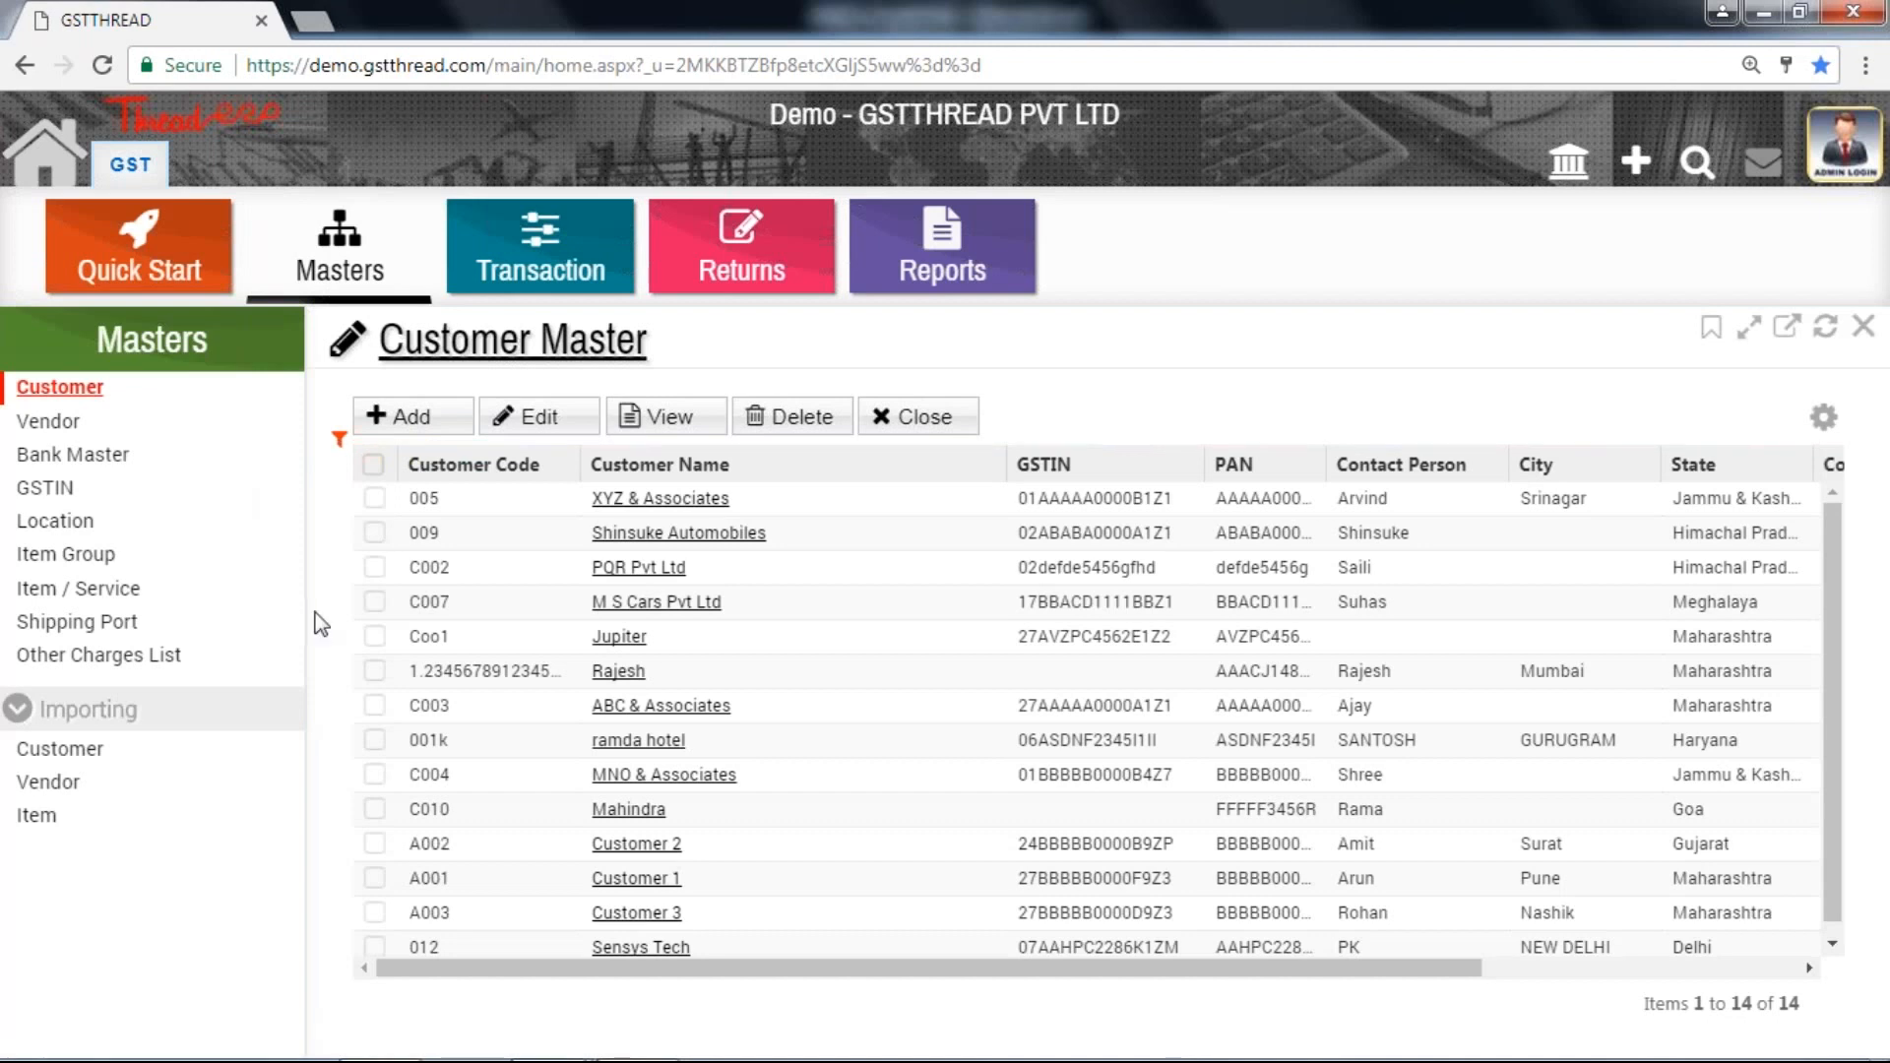
click(85, 422)
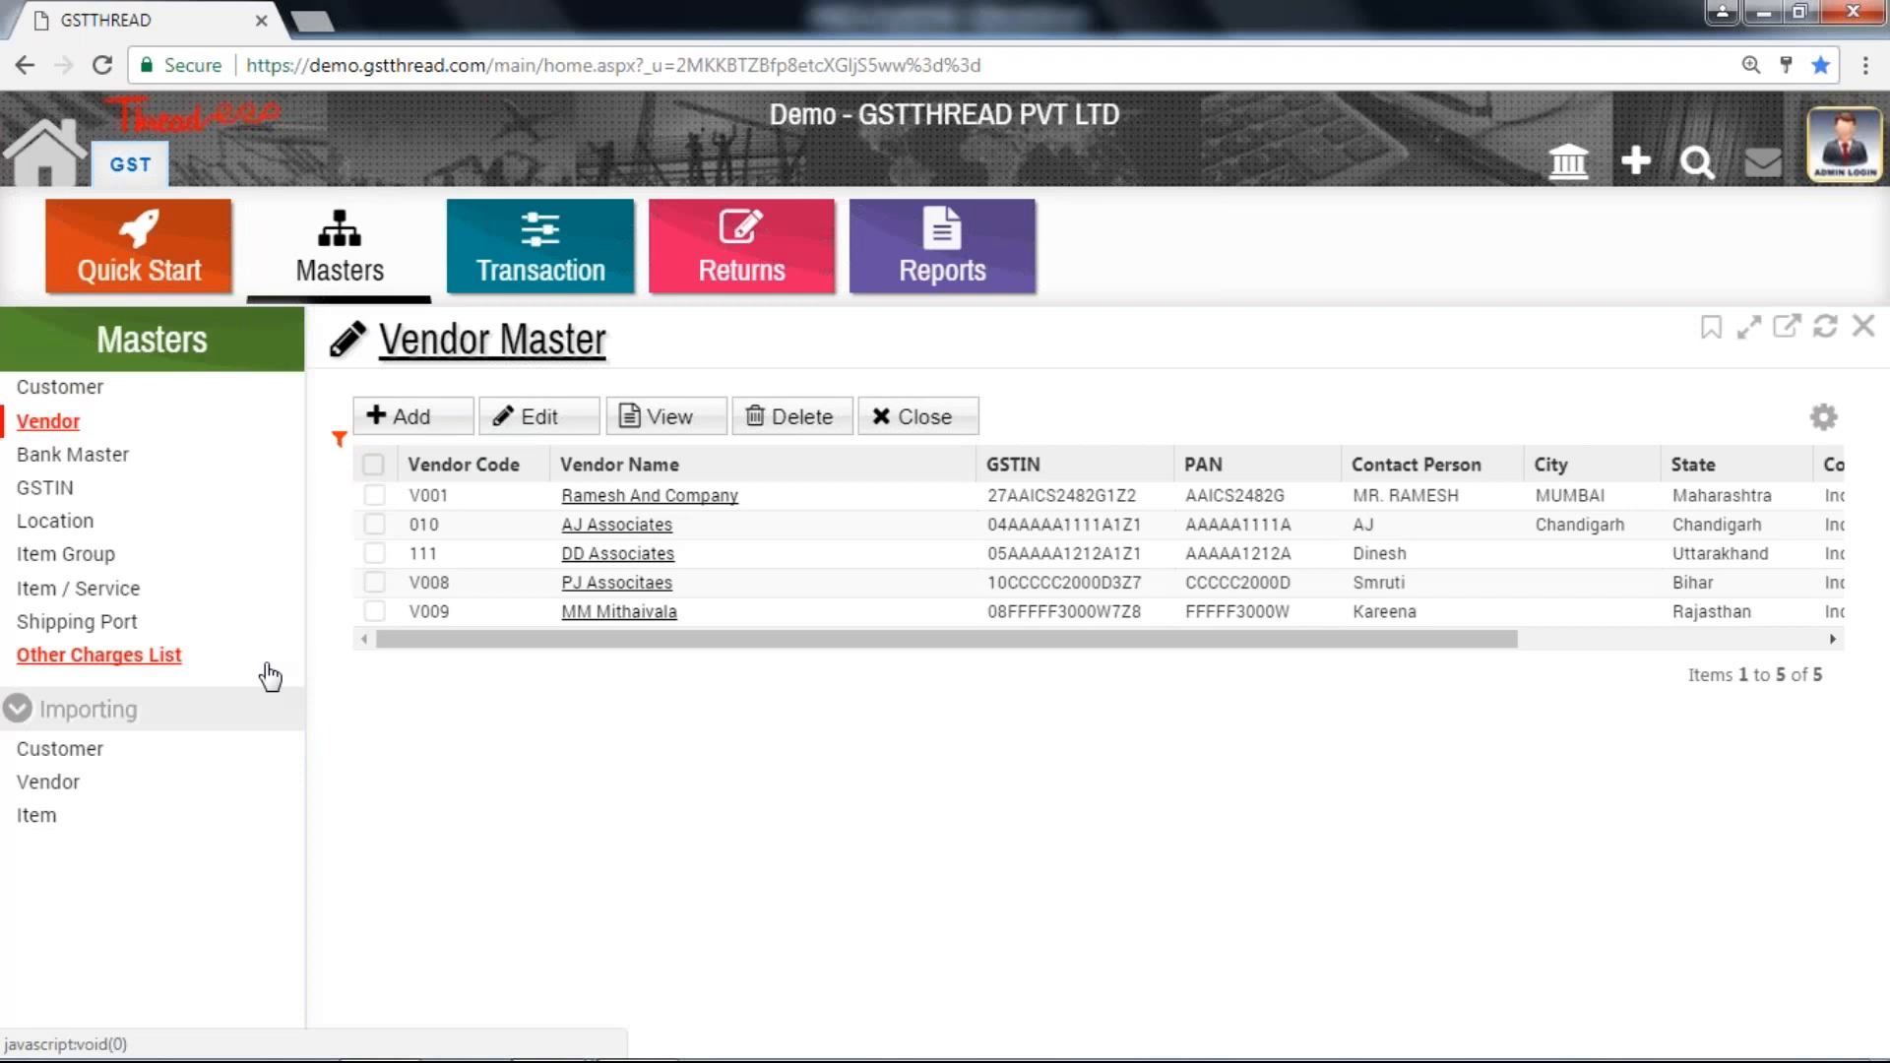
click(79, 454)
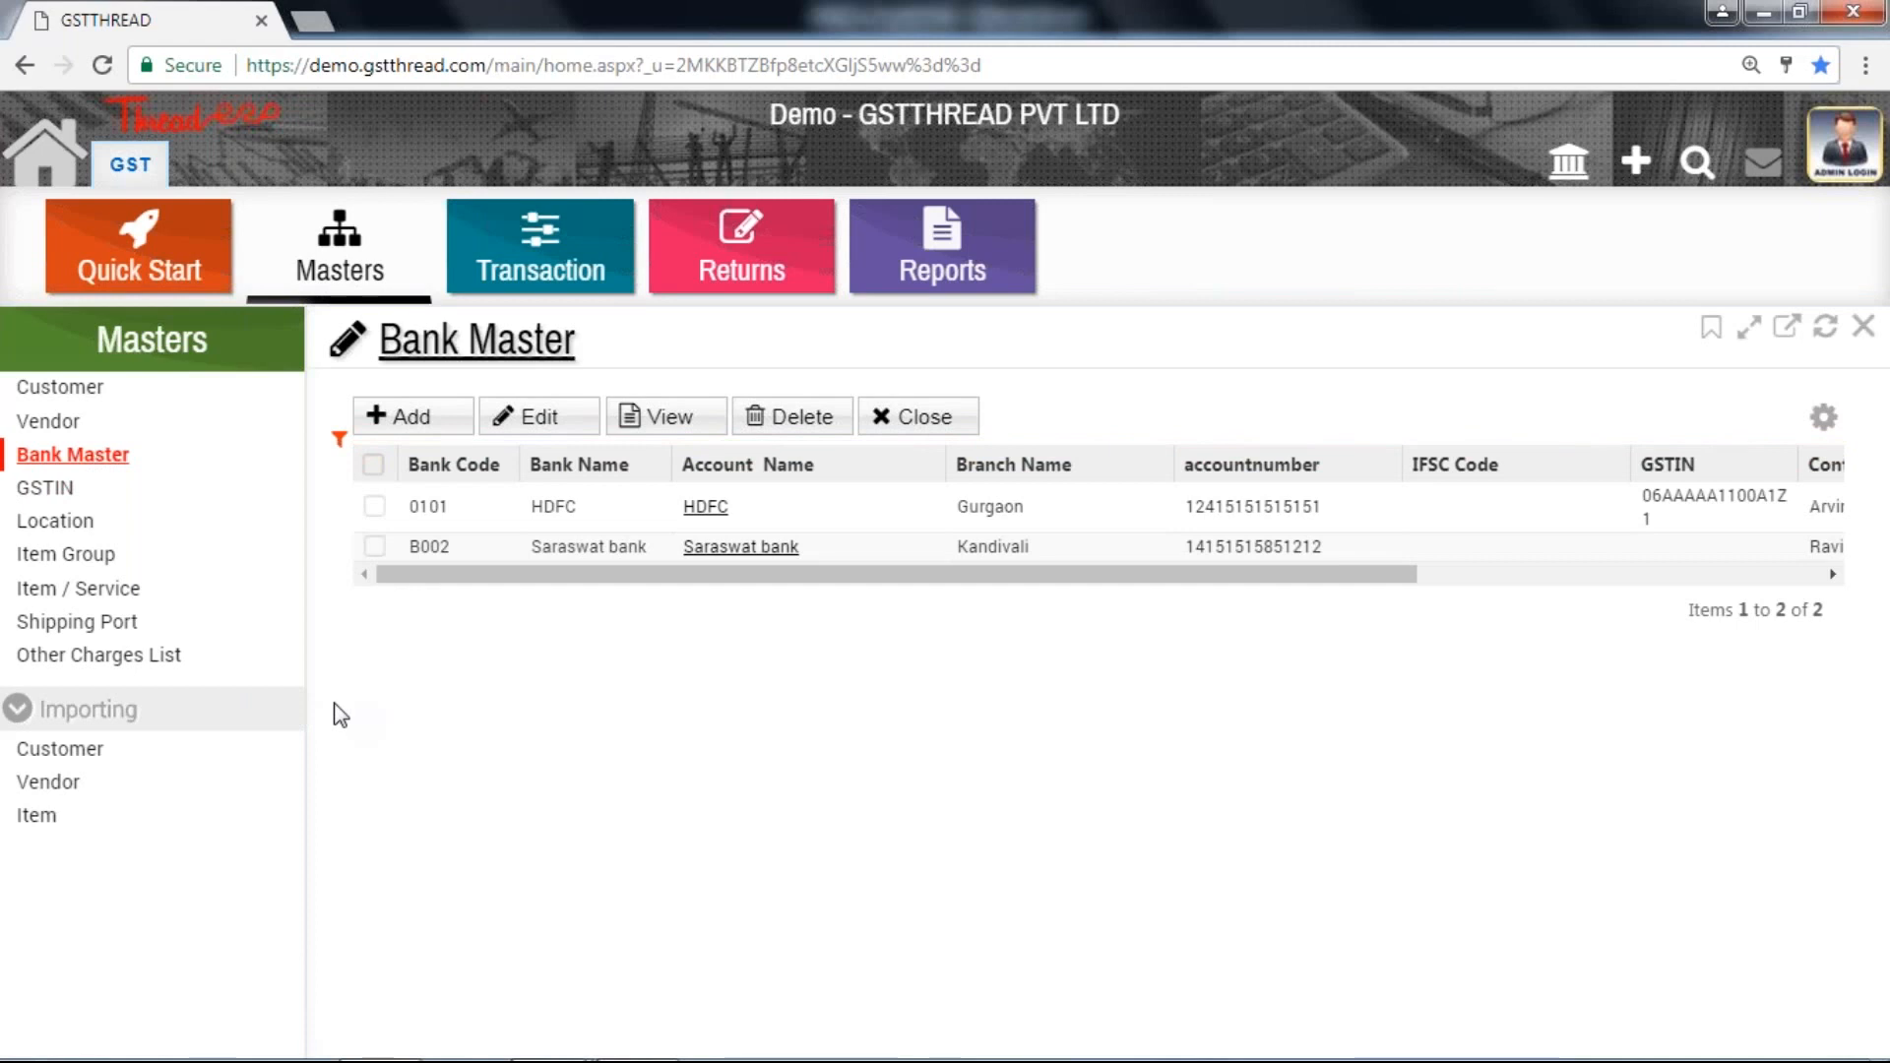
click(63, 521)
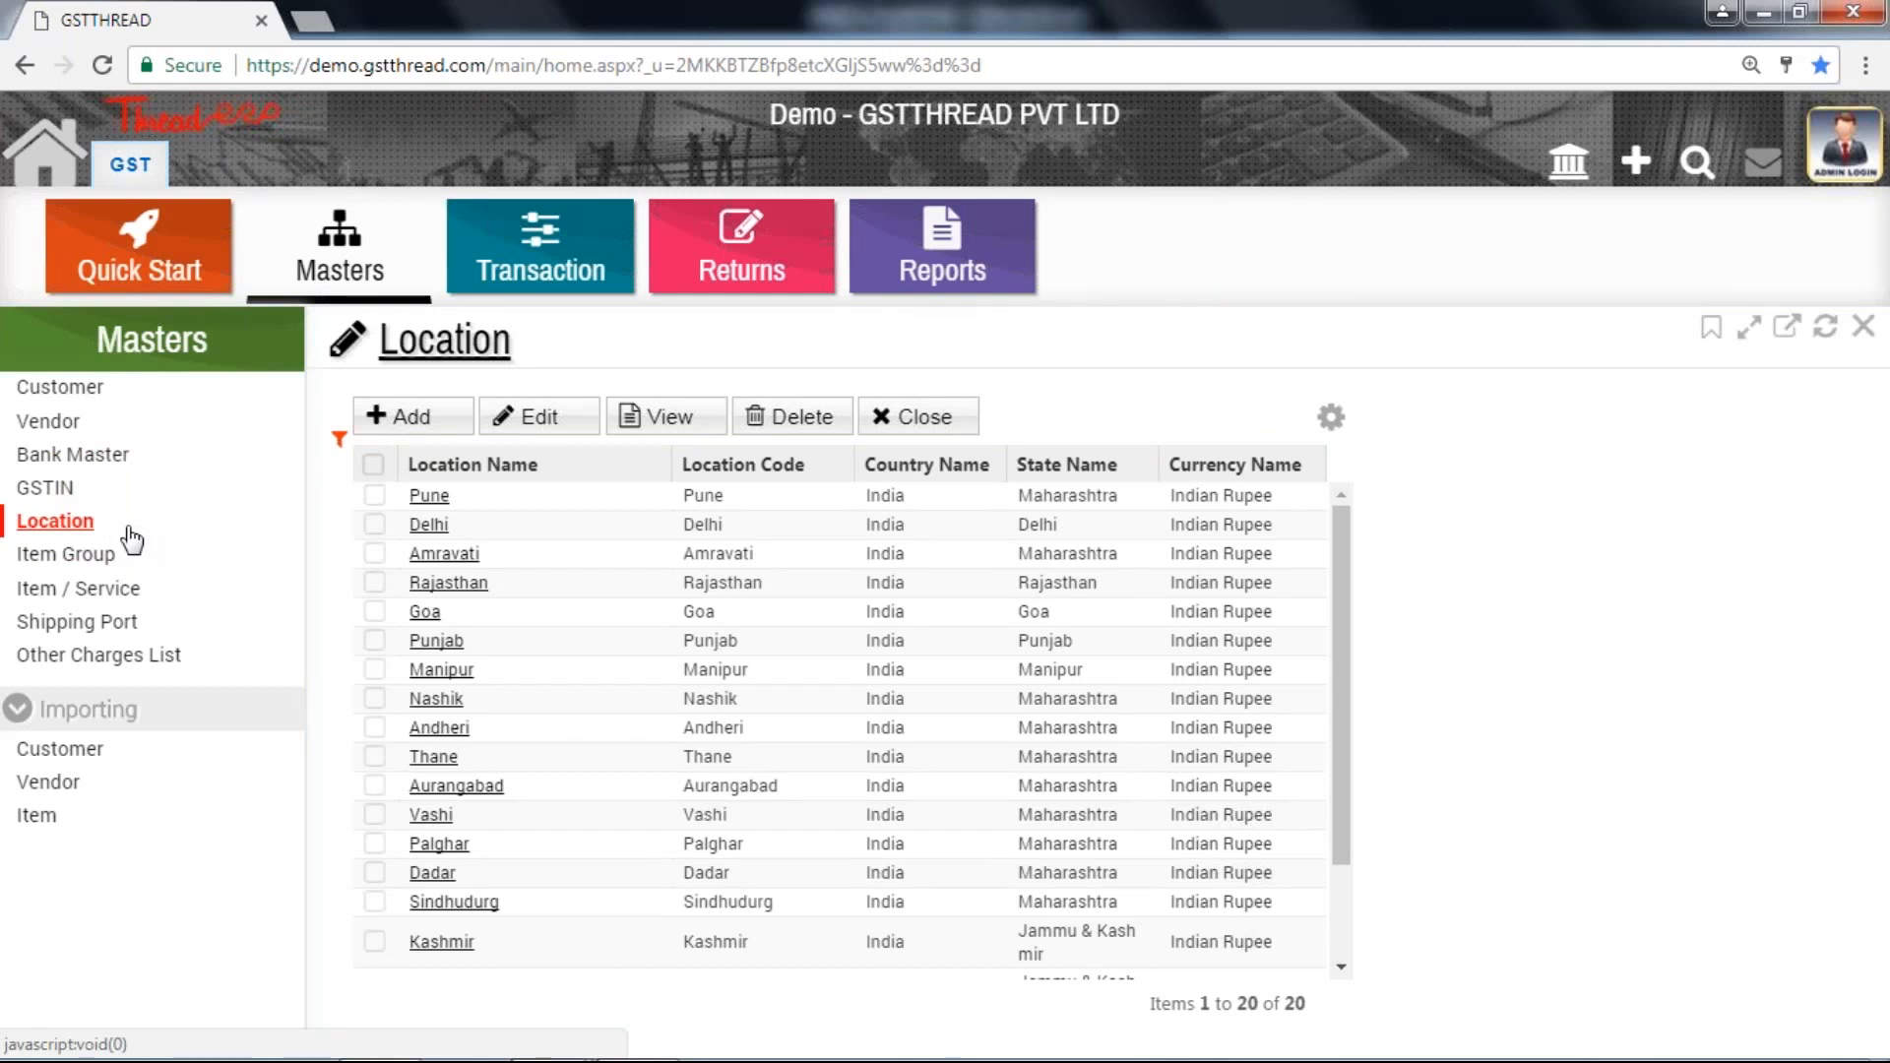
click(107, 553)
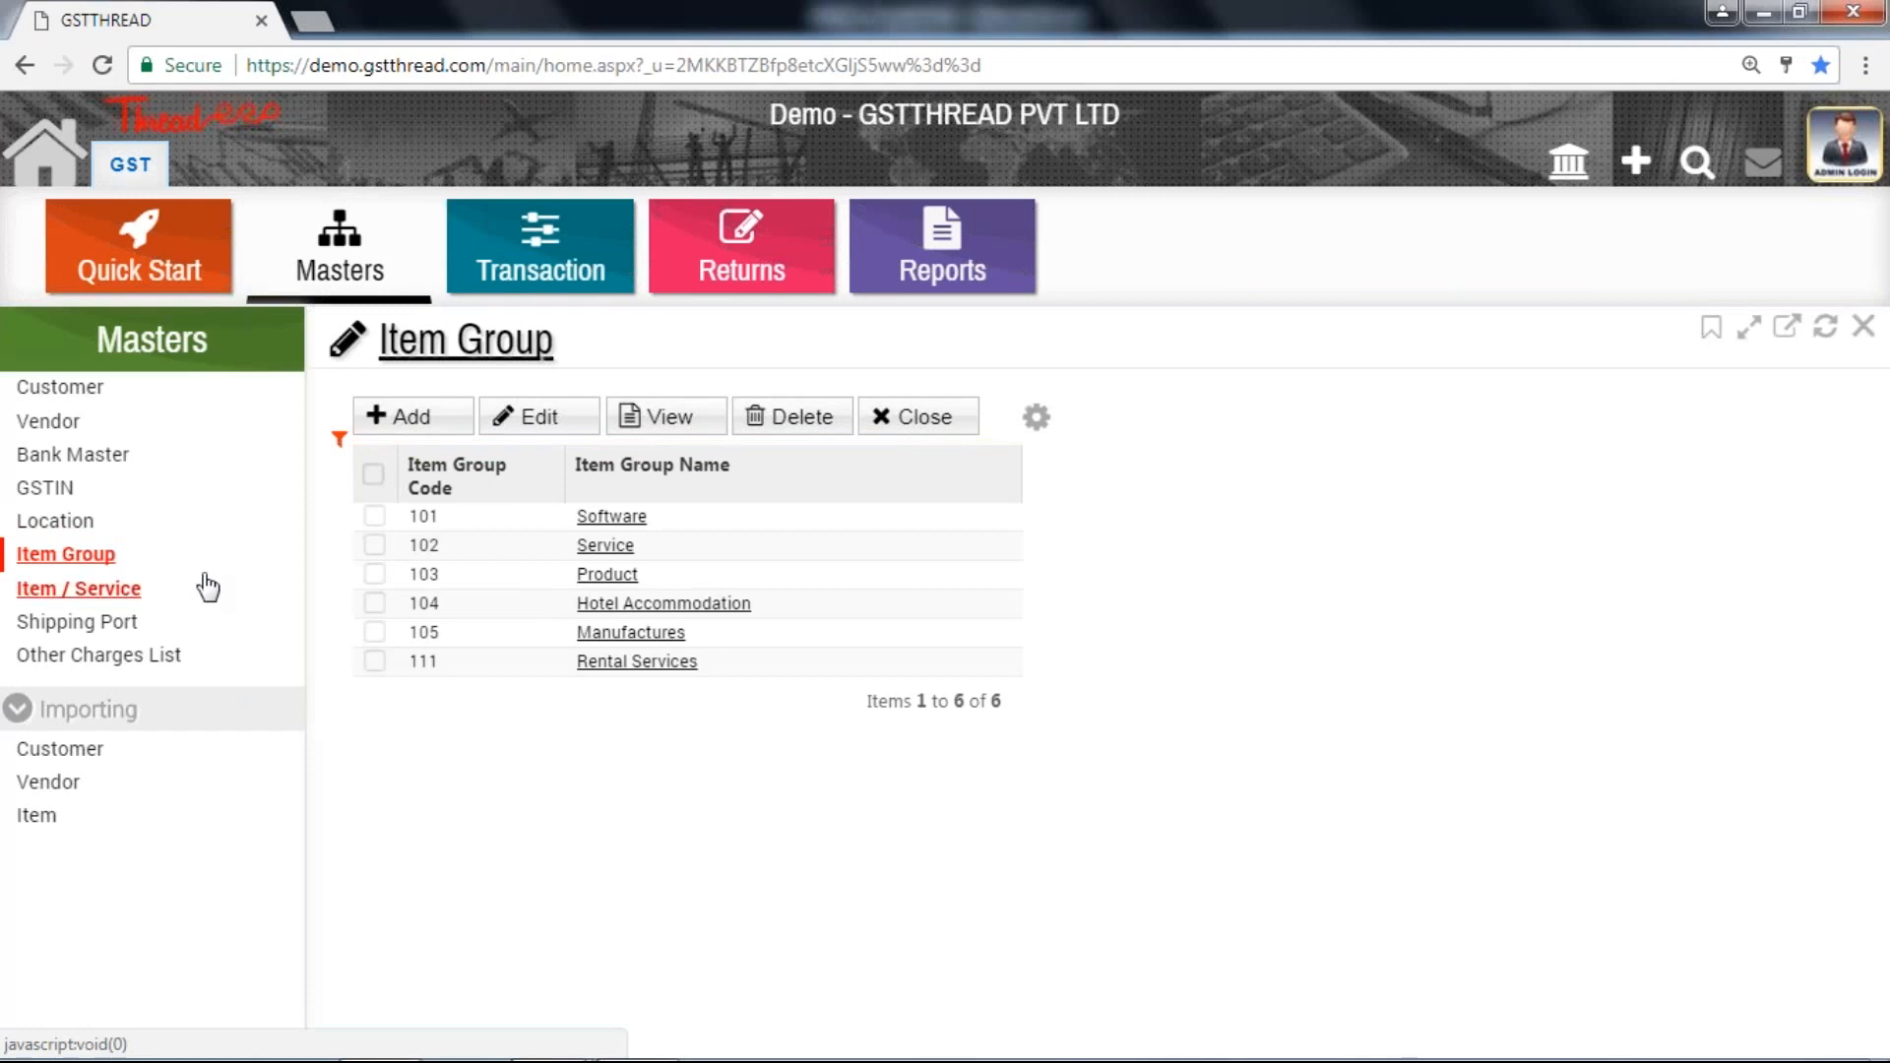
click(136, 589)
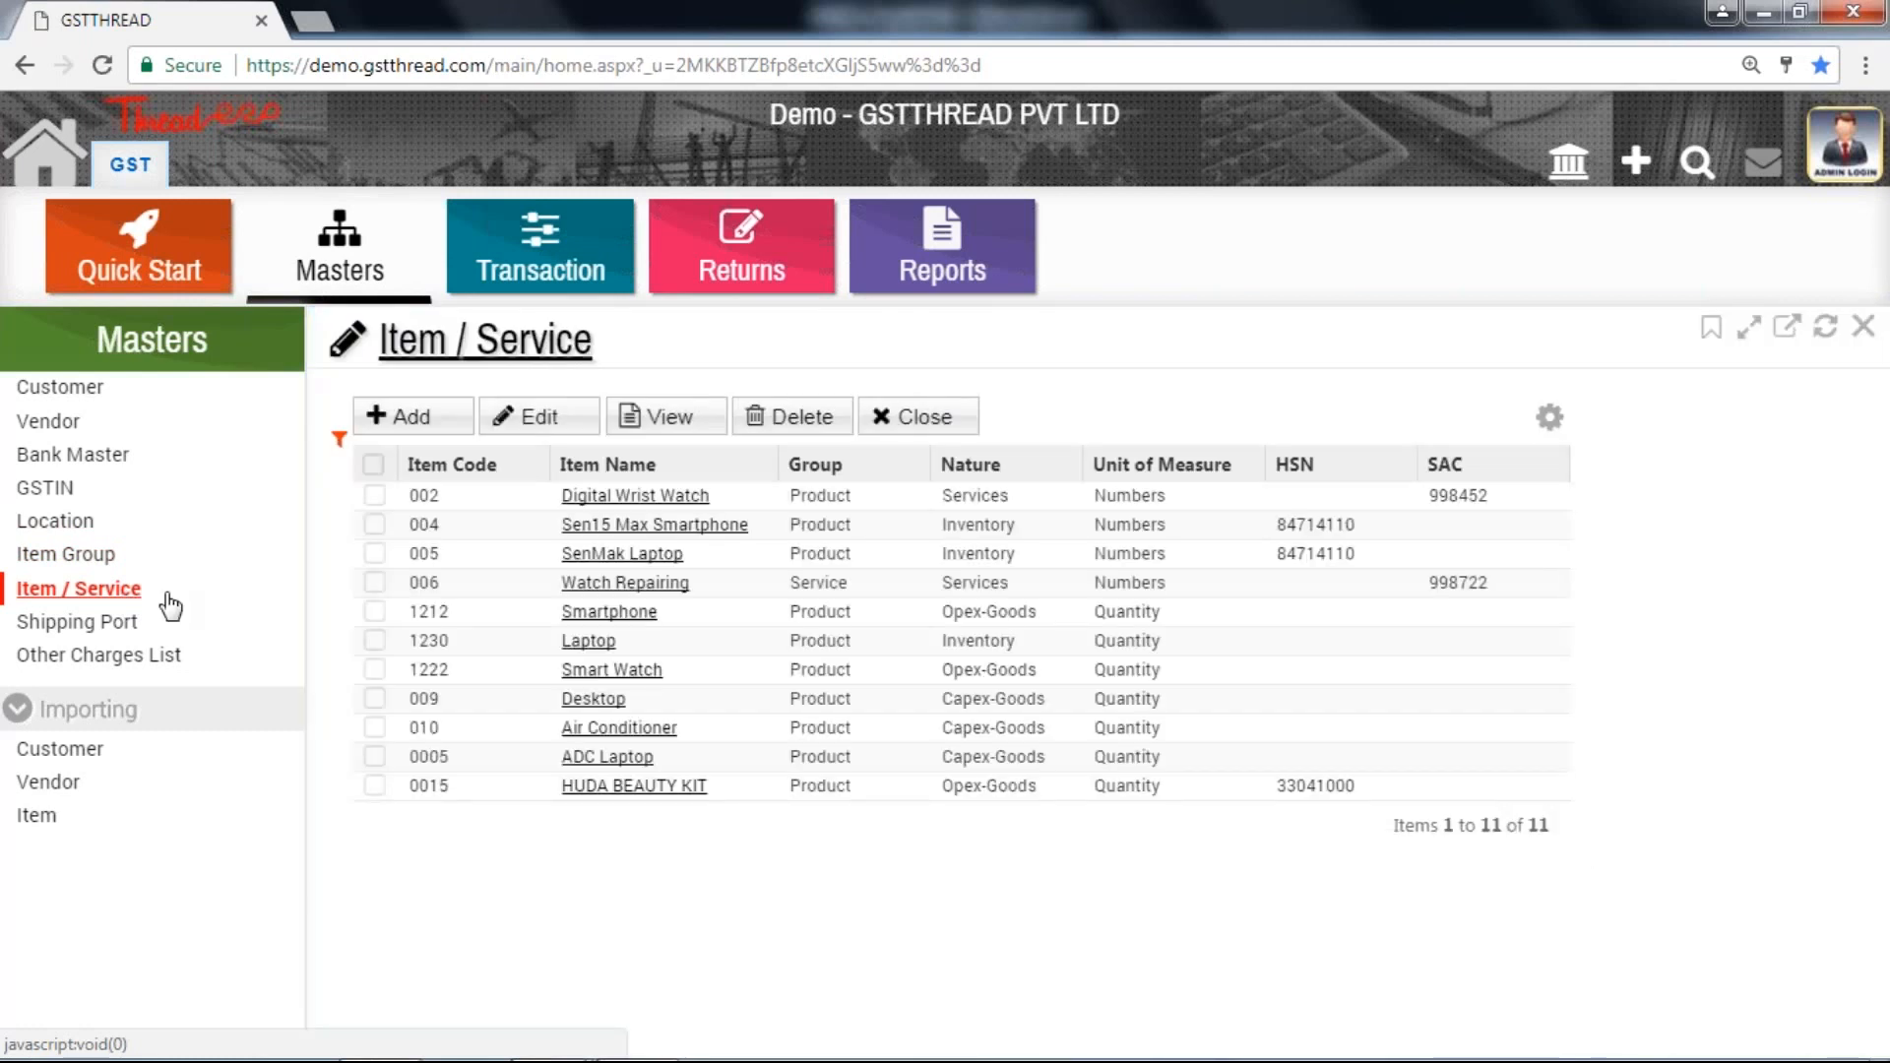
click(136, 621)
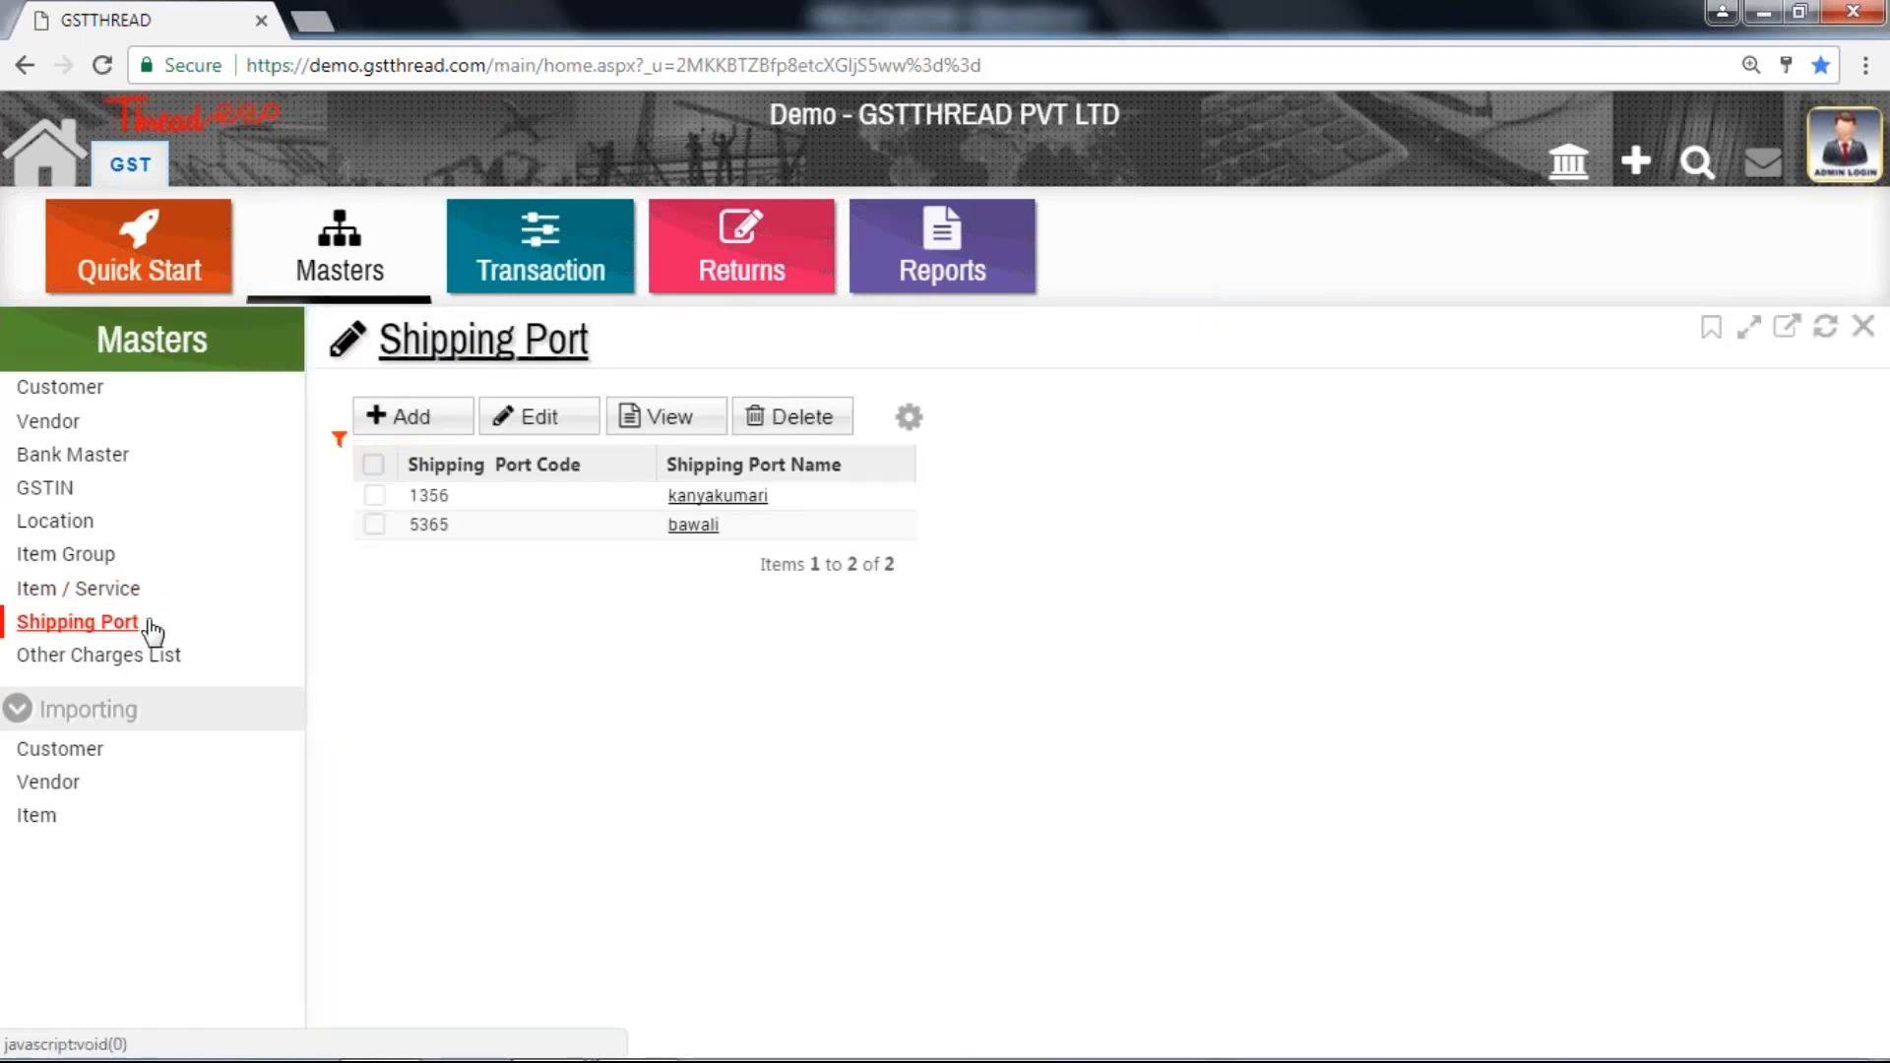
click(148, 653)
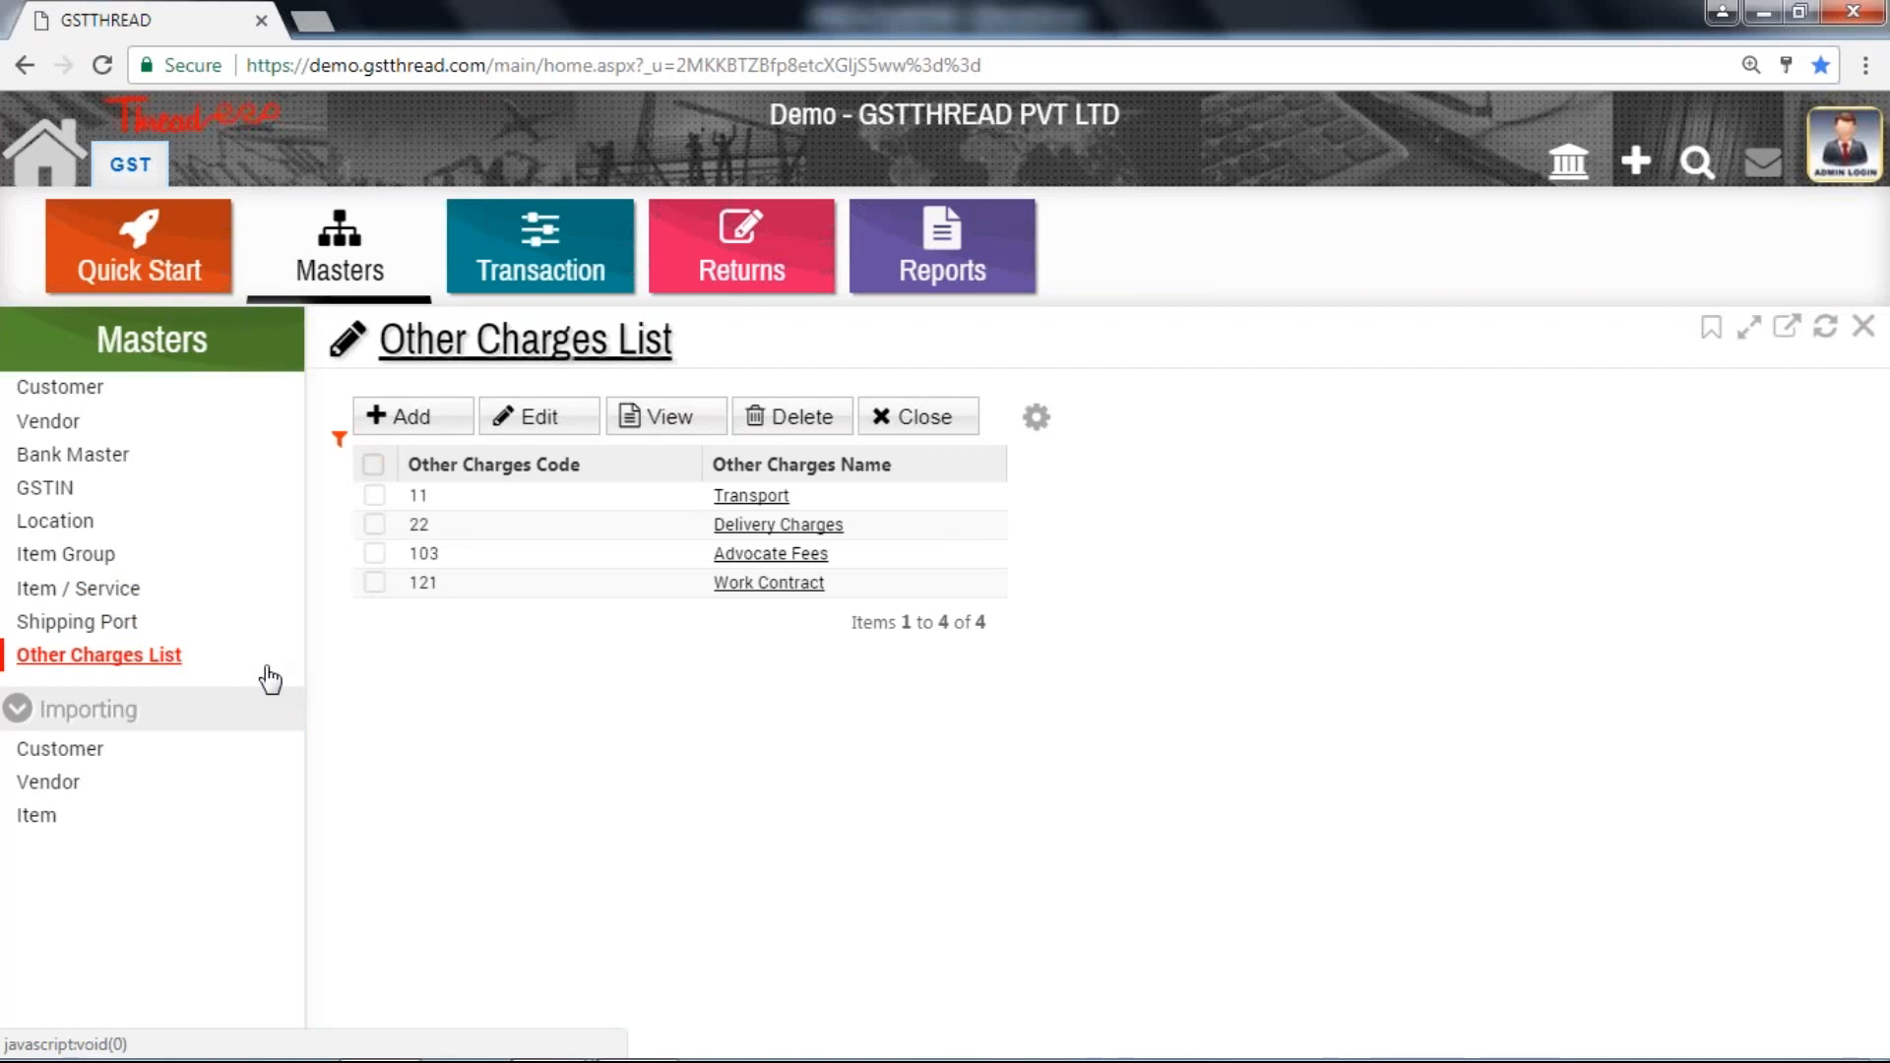
- View the outward supply transaction lists for Sales (Tax Invoice) and Sales (Bill Of Supply)
click(500, 249)
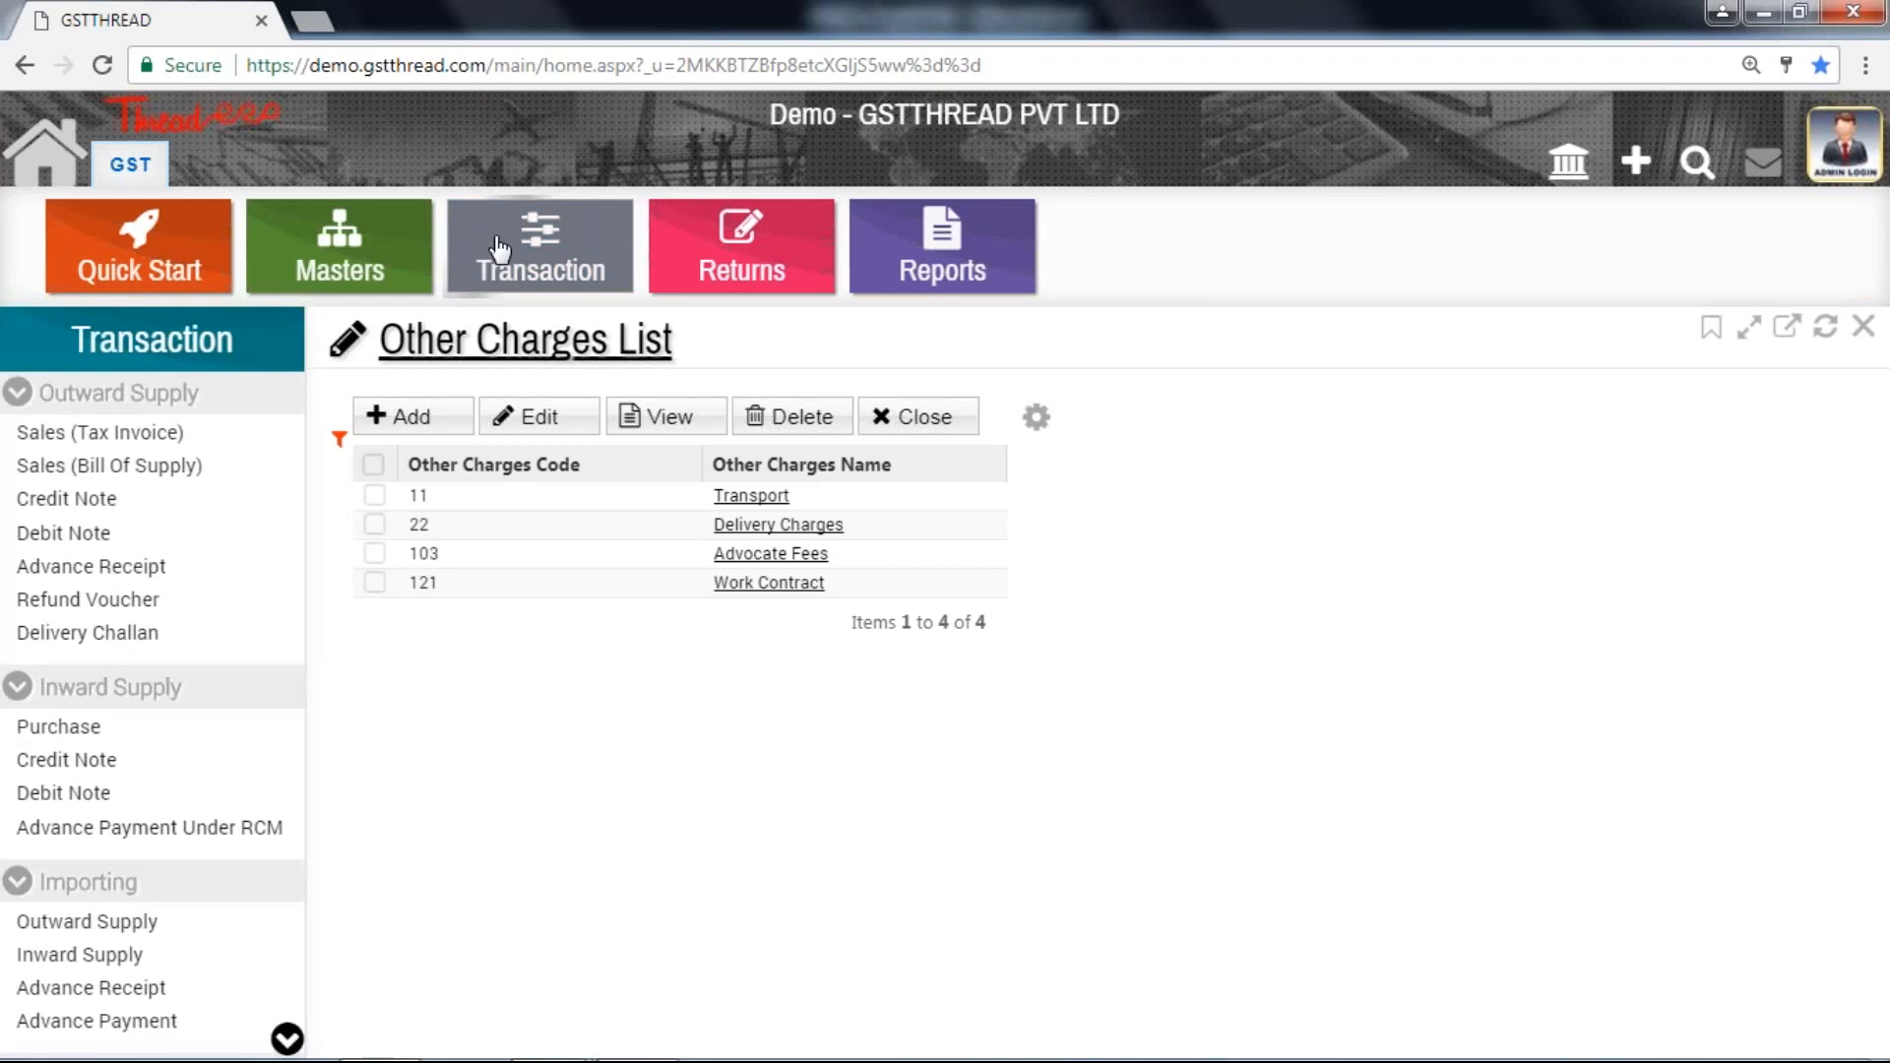
click(127, 440)
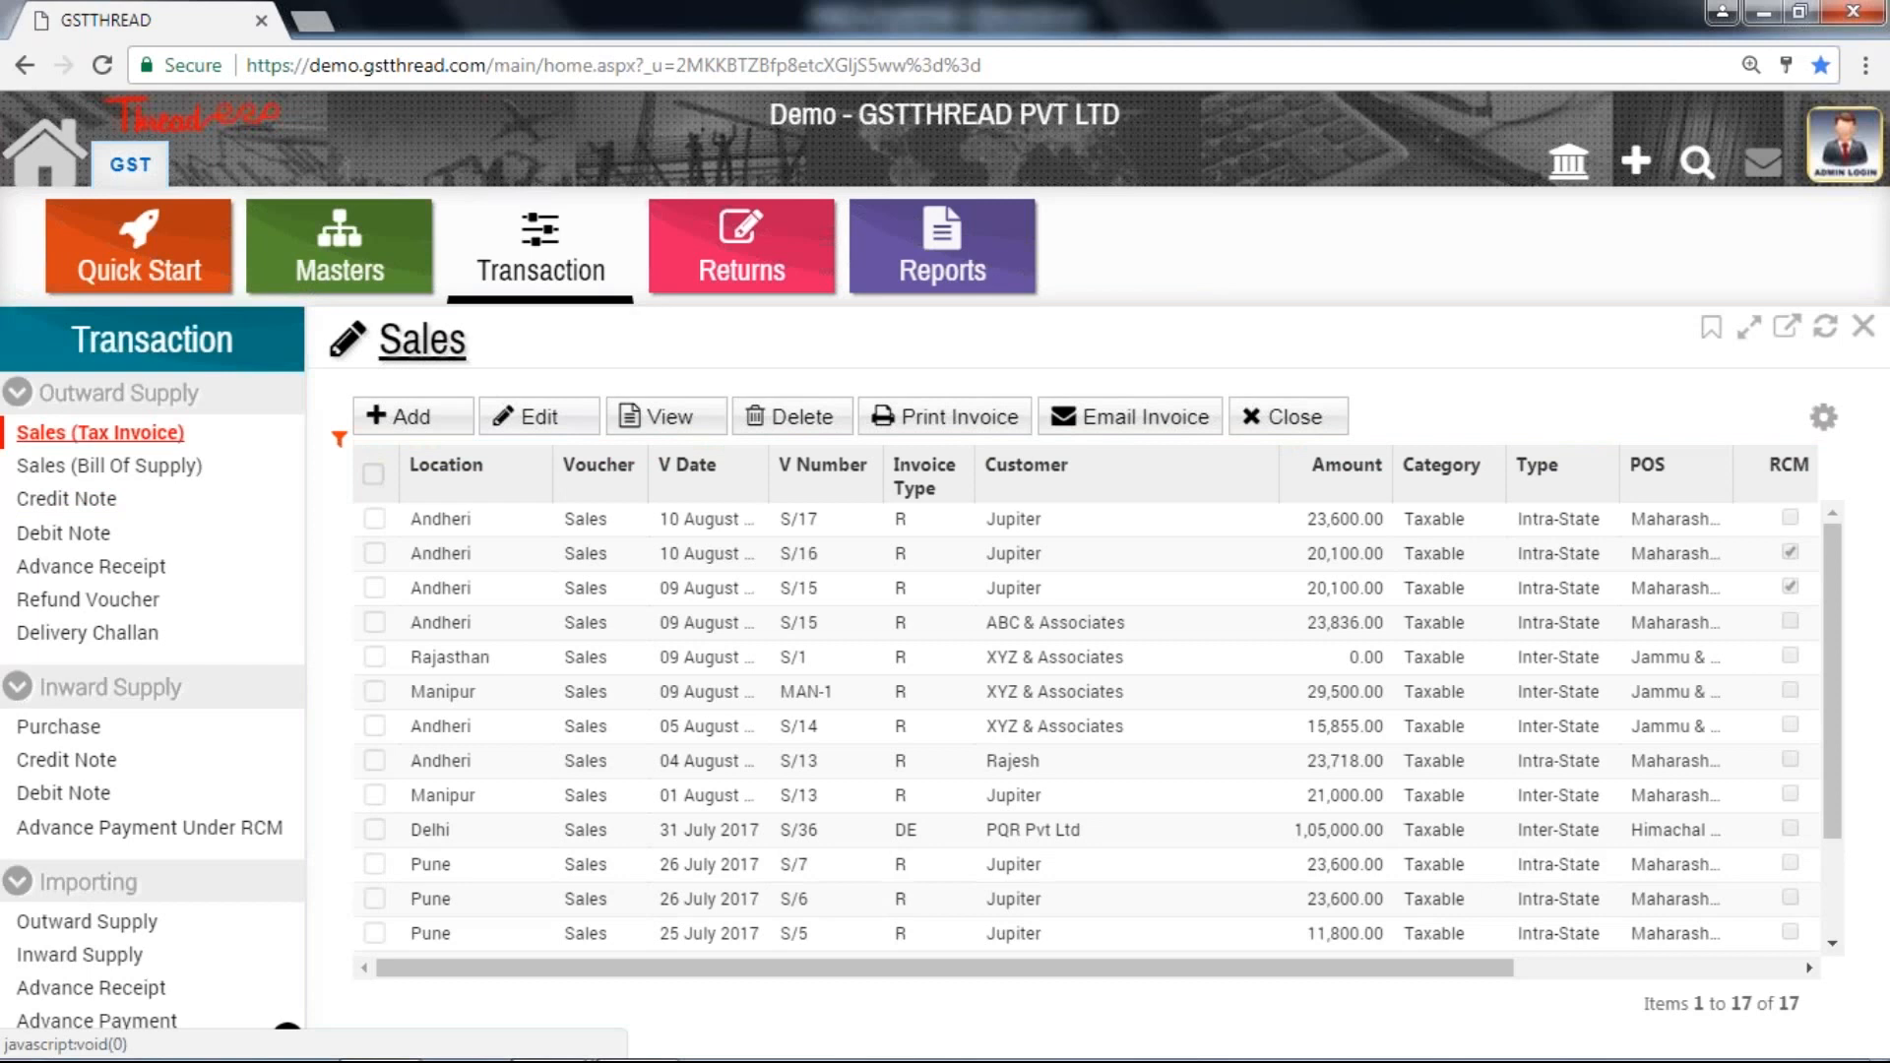
click(123, 466)
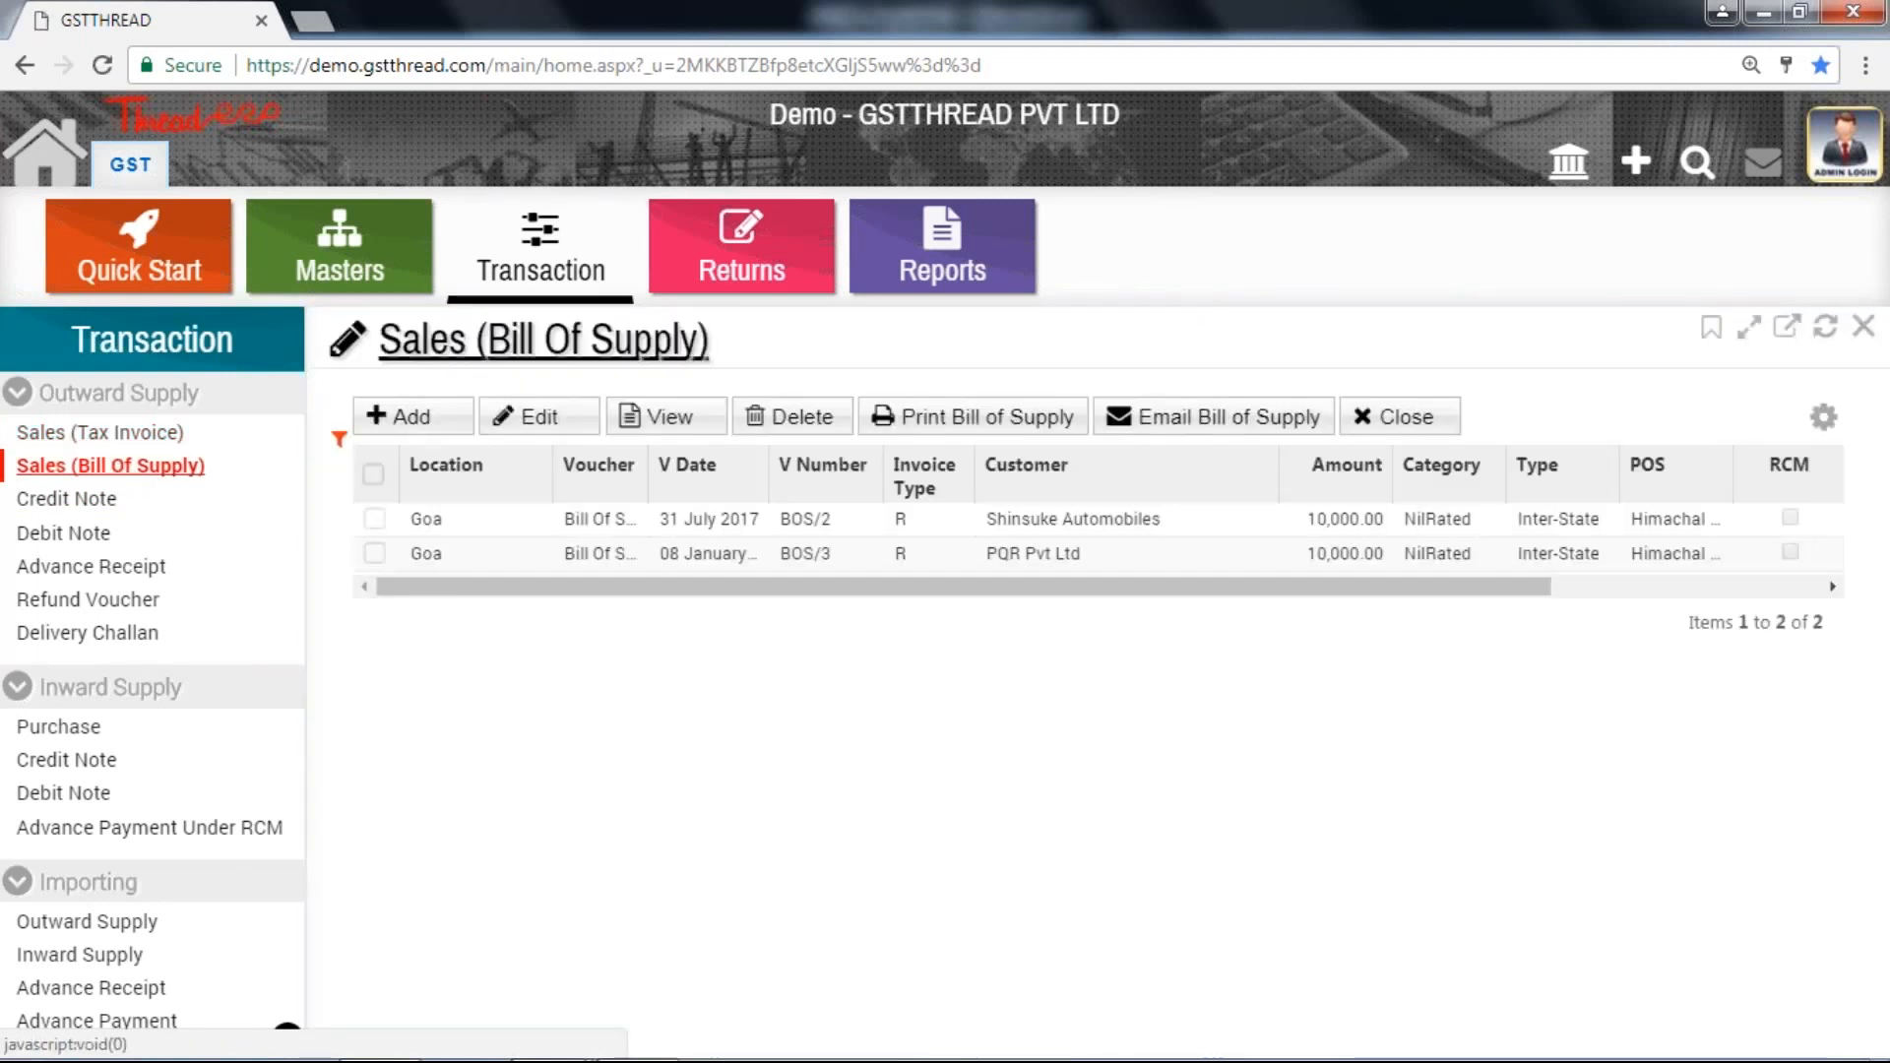
- Open the Manipur sales tax invoice with voucher number MAN-1 for editing
click(118, 433)
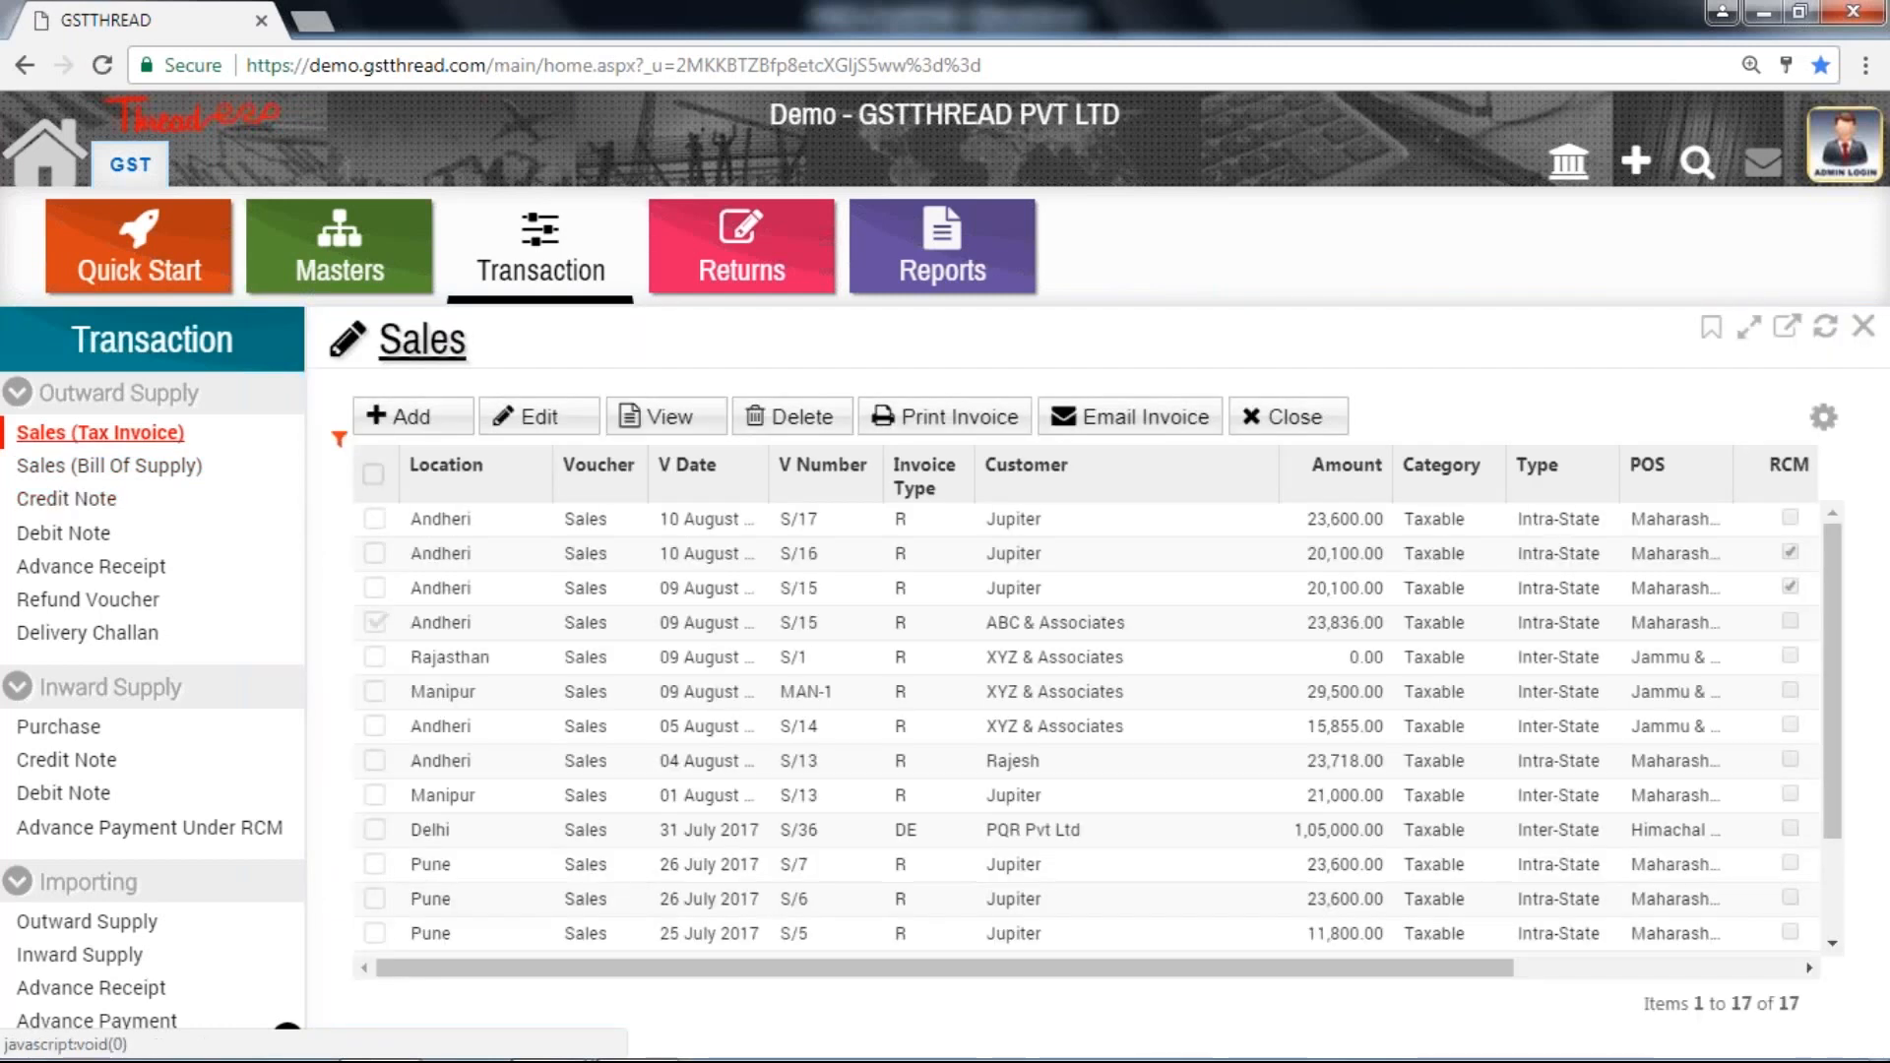
click(376, 694)
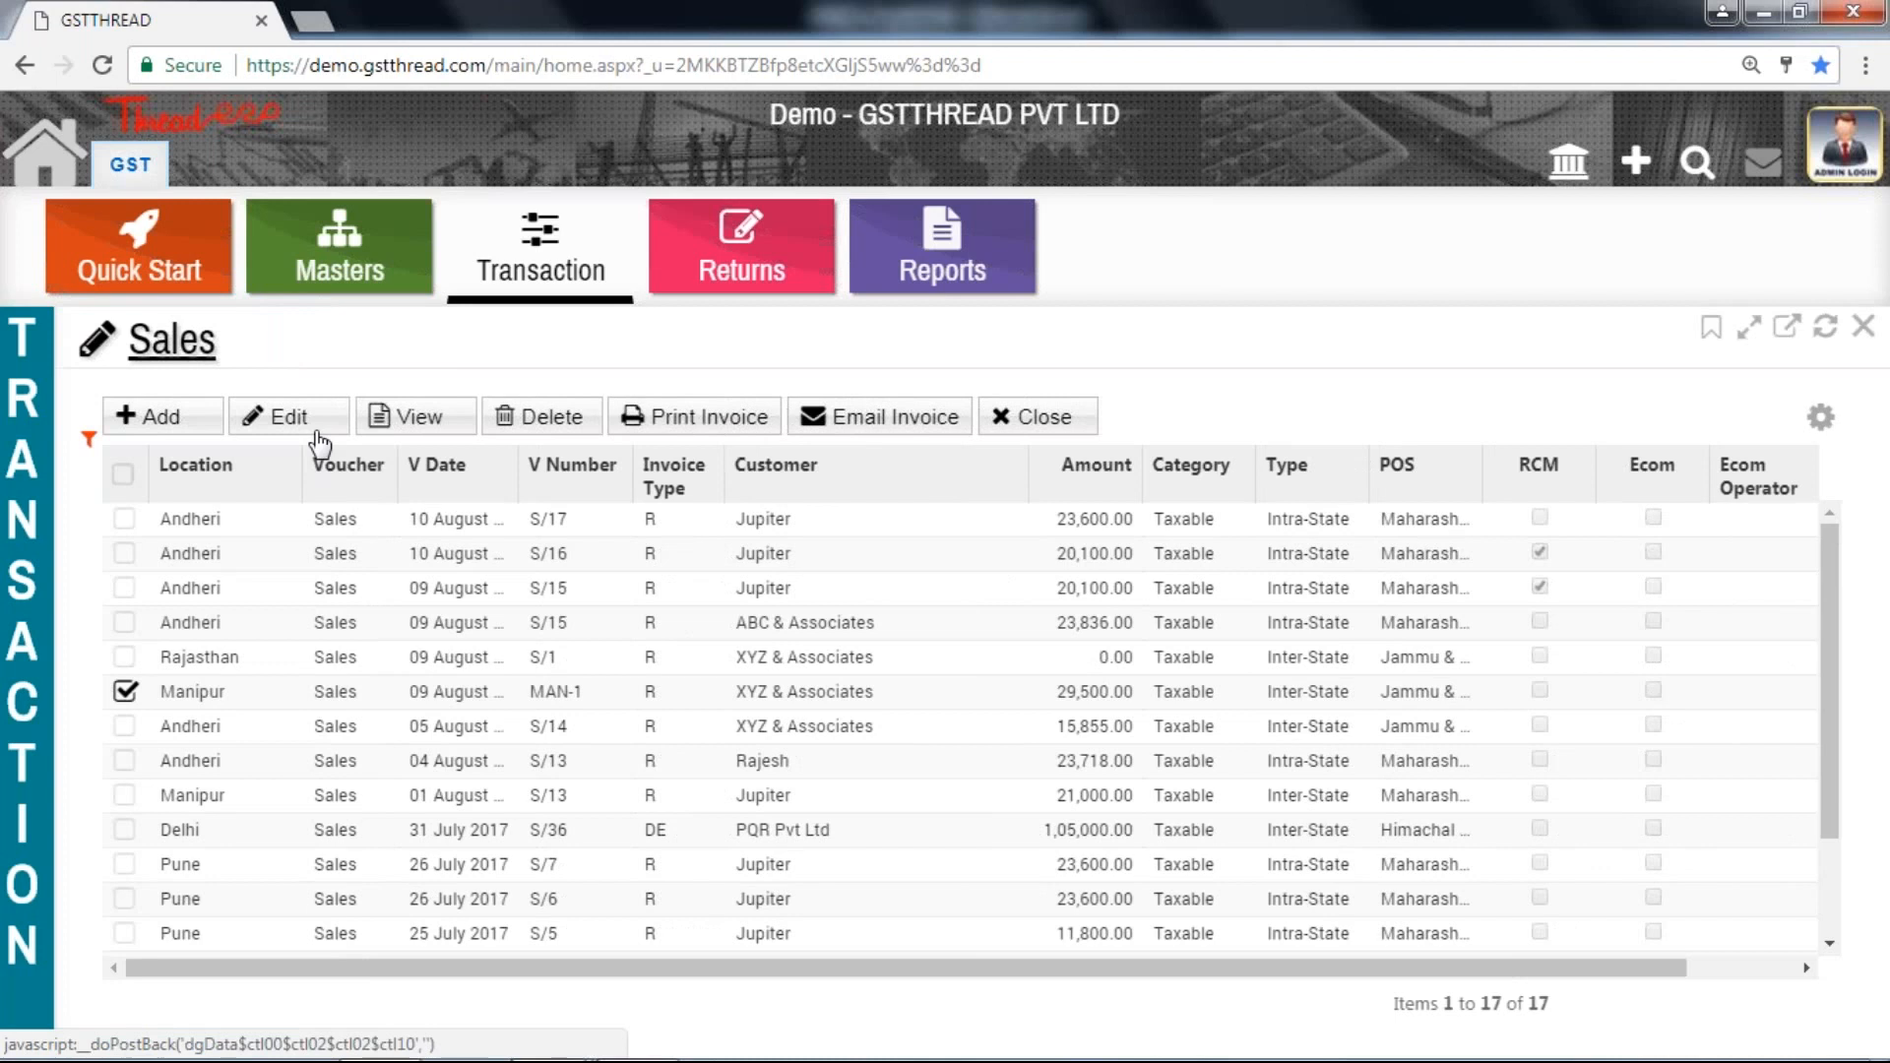
click(280, 417)
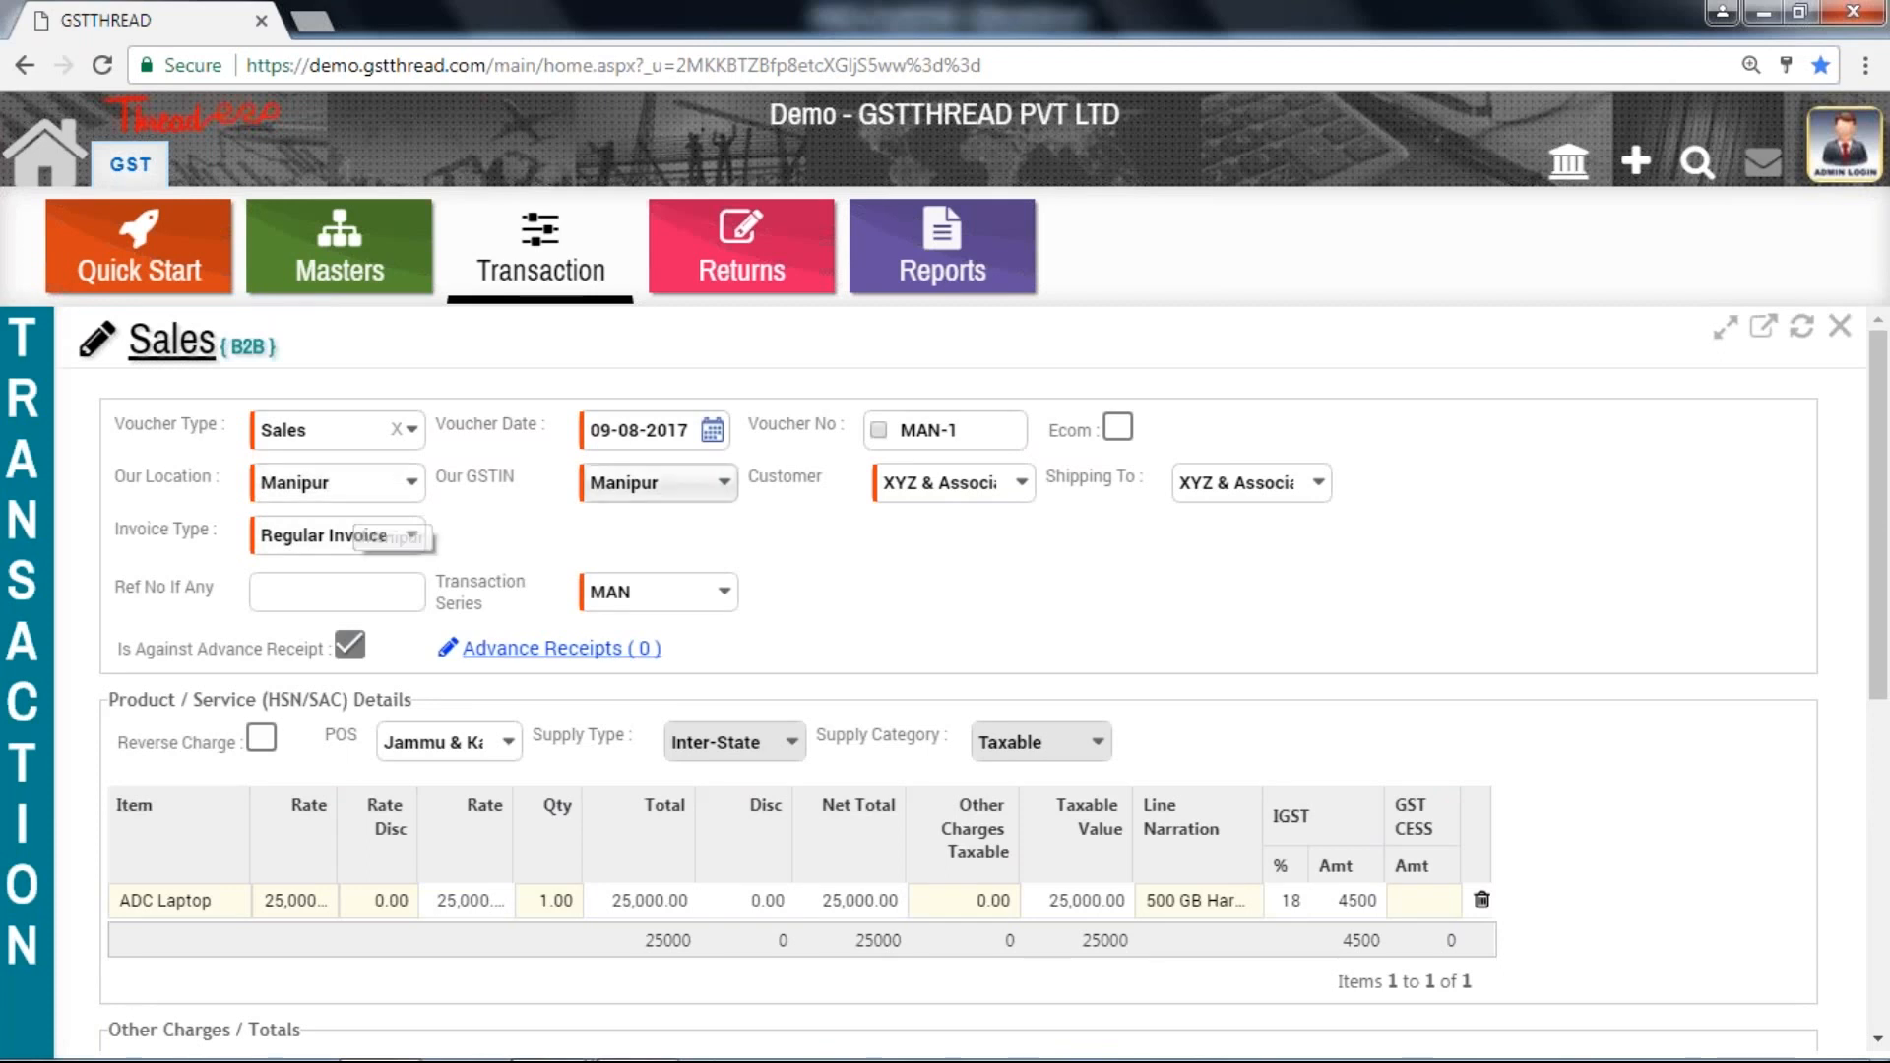
- Reselect Manipur as the invoice's own GSTIN and examine the available invoice types and transaction series
click(652, 497)
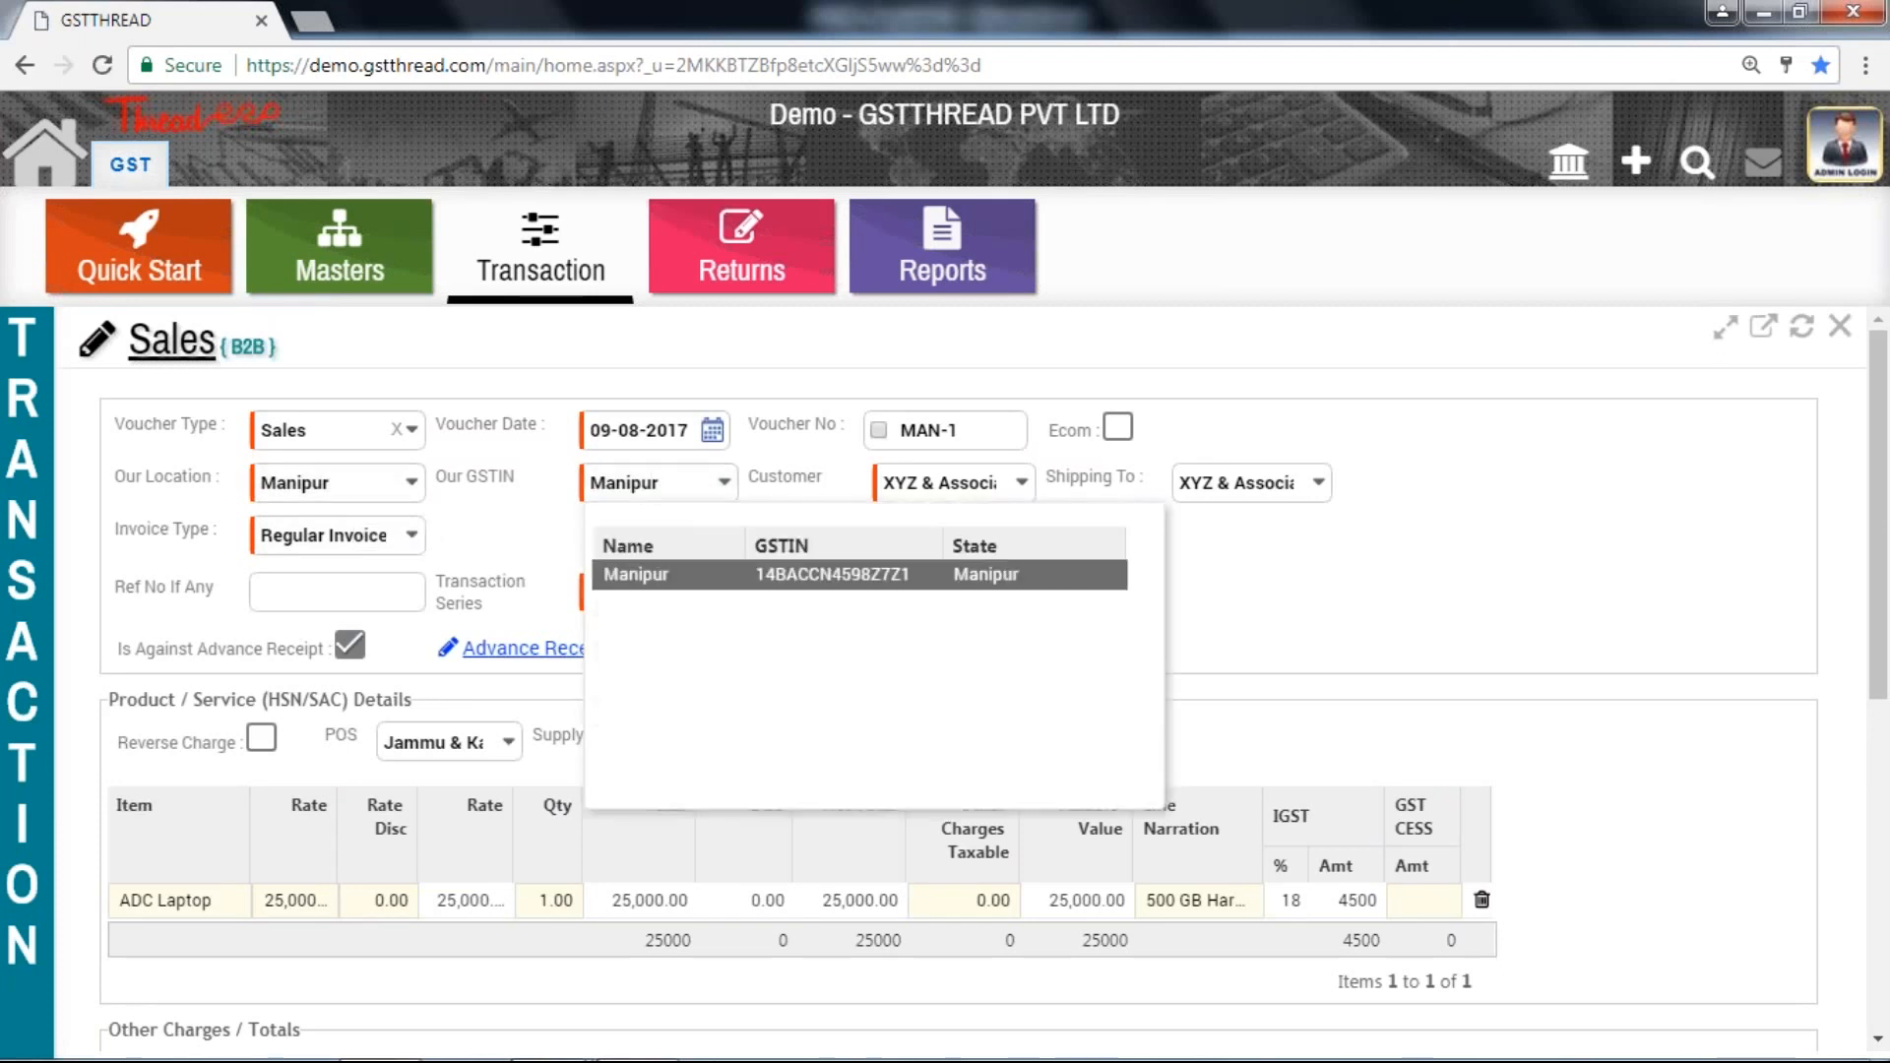
click(665, 573)
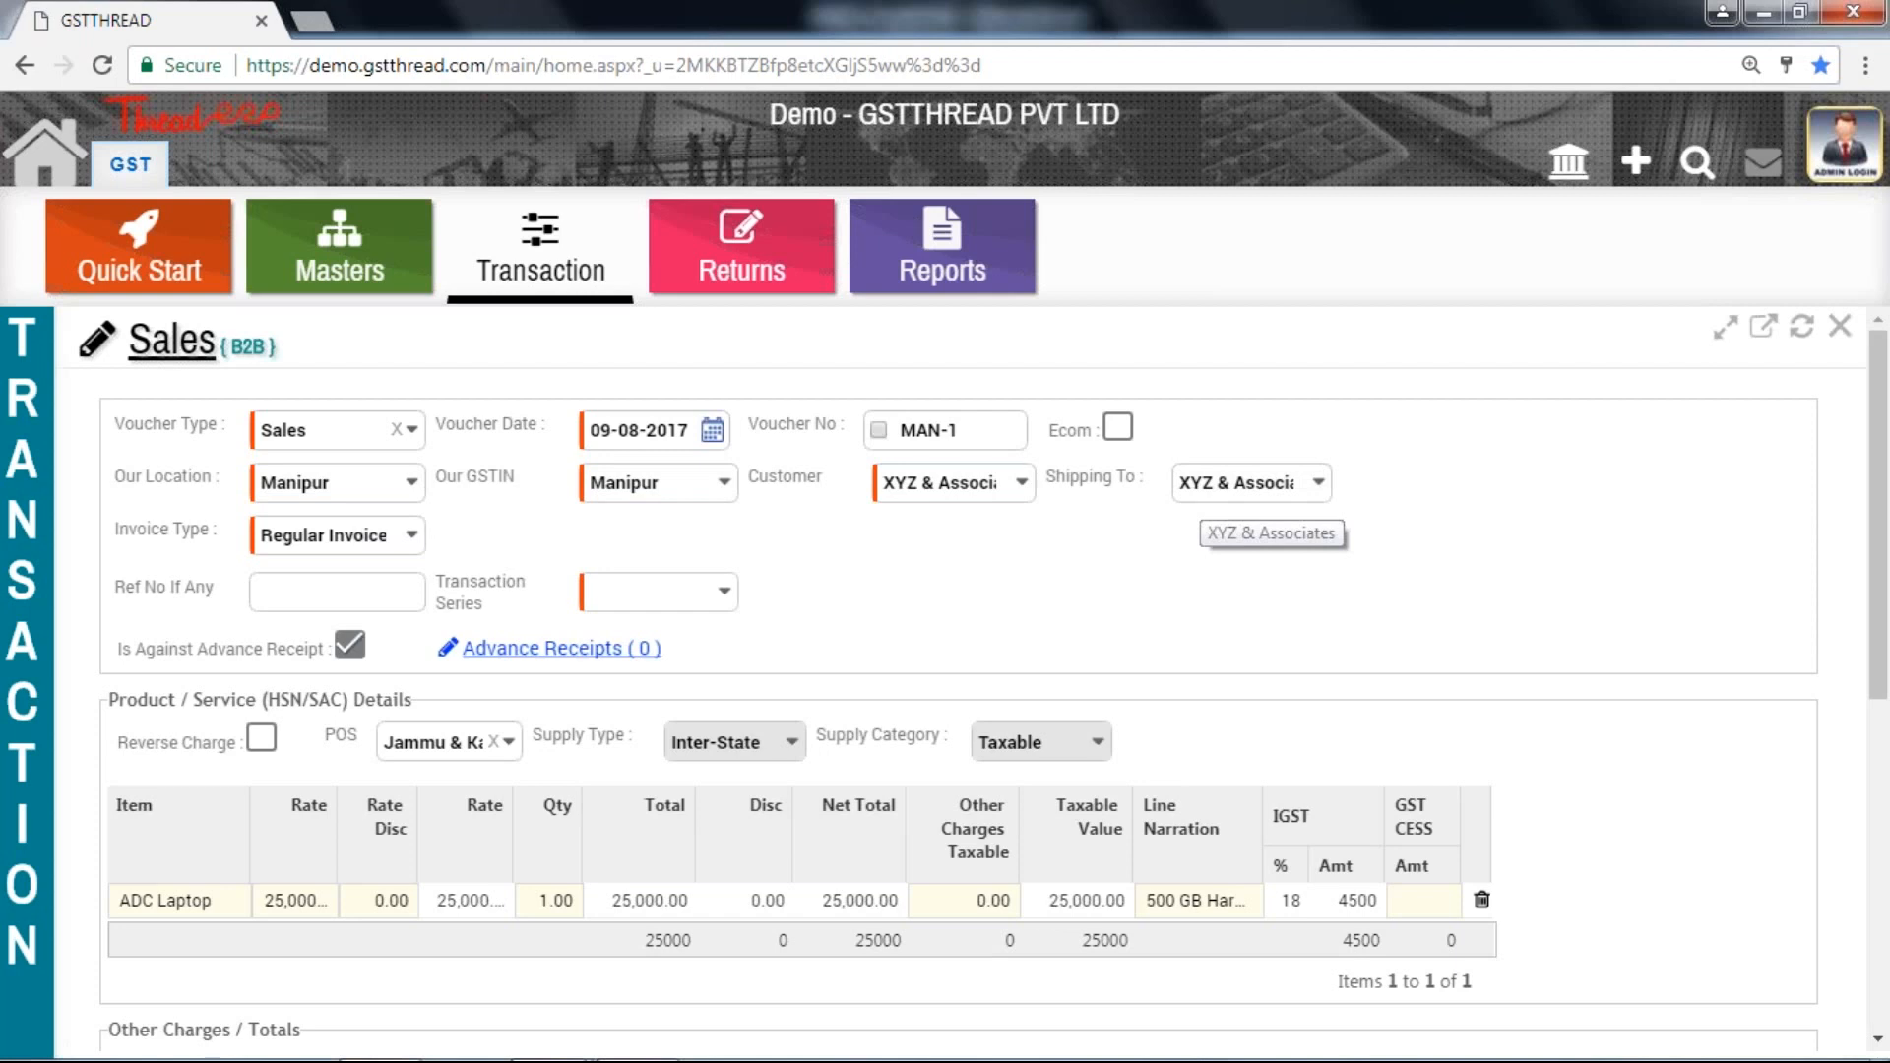
click(364, 535)
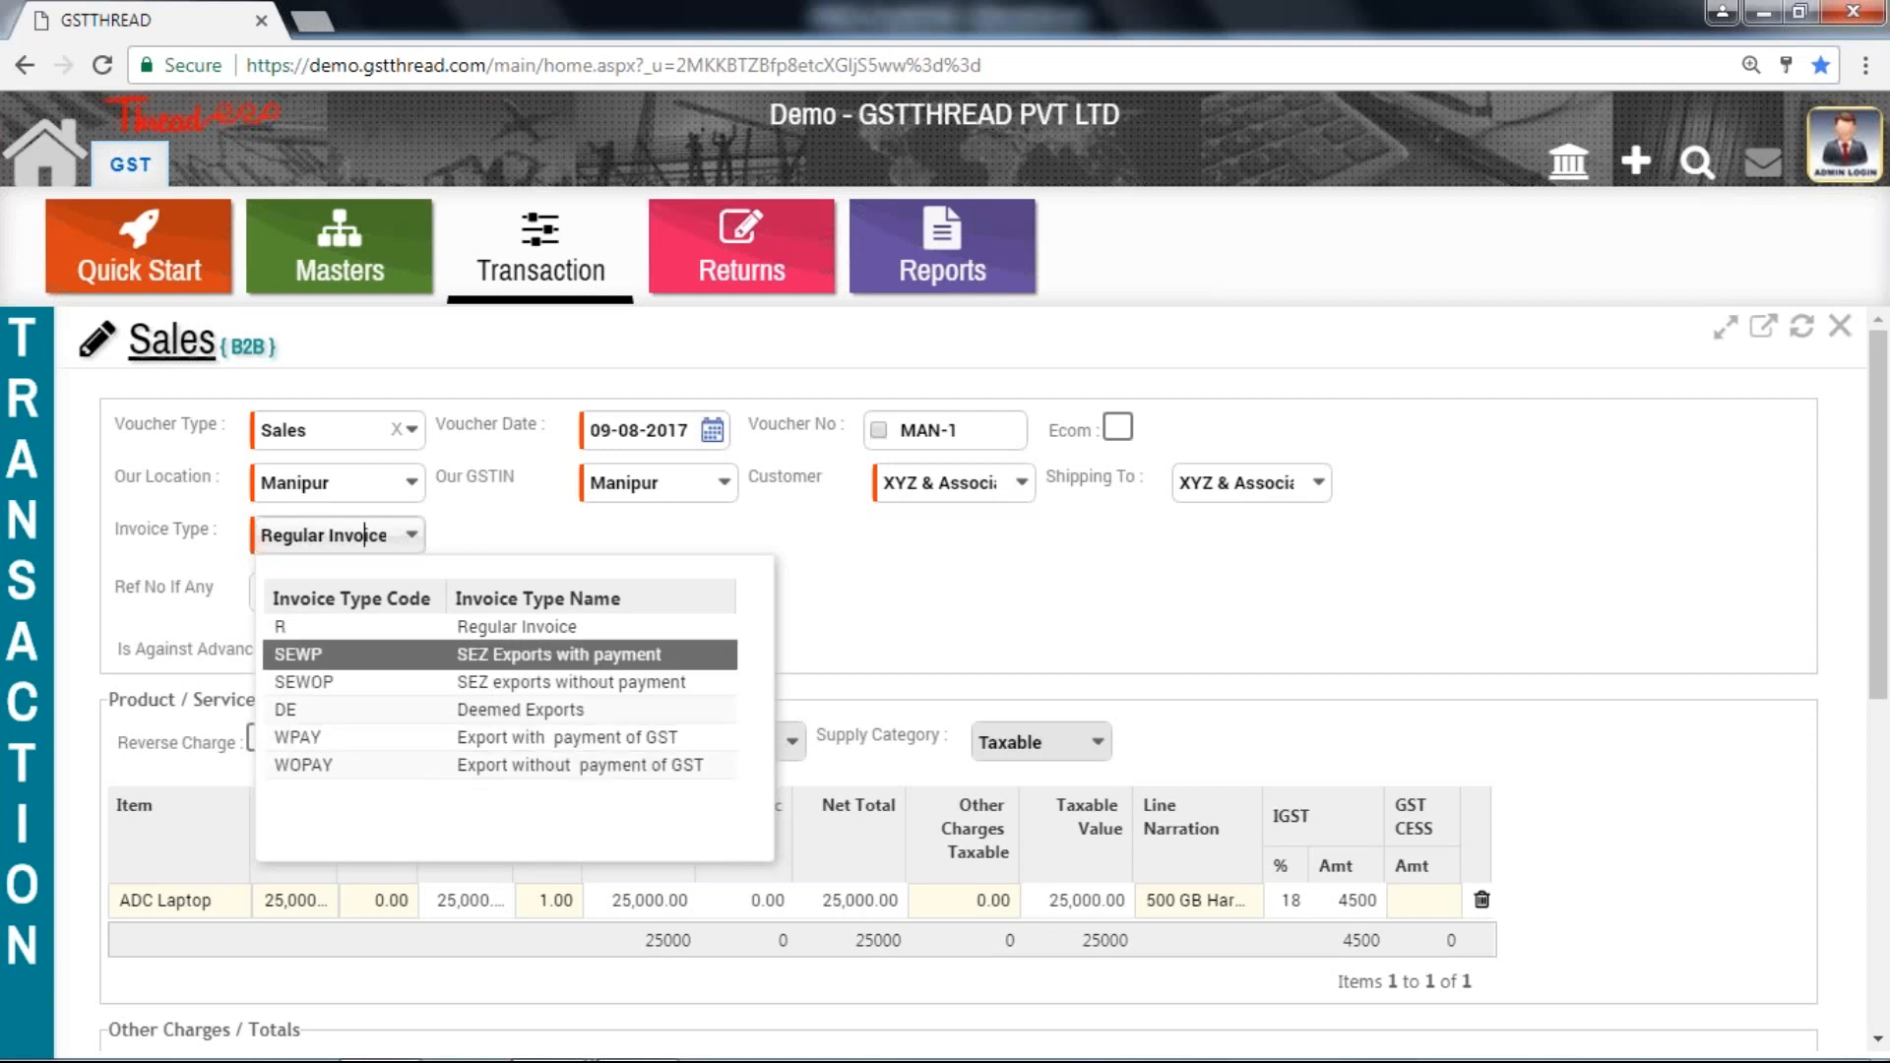
click(850, 627)
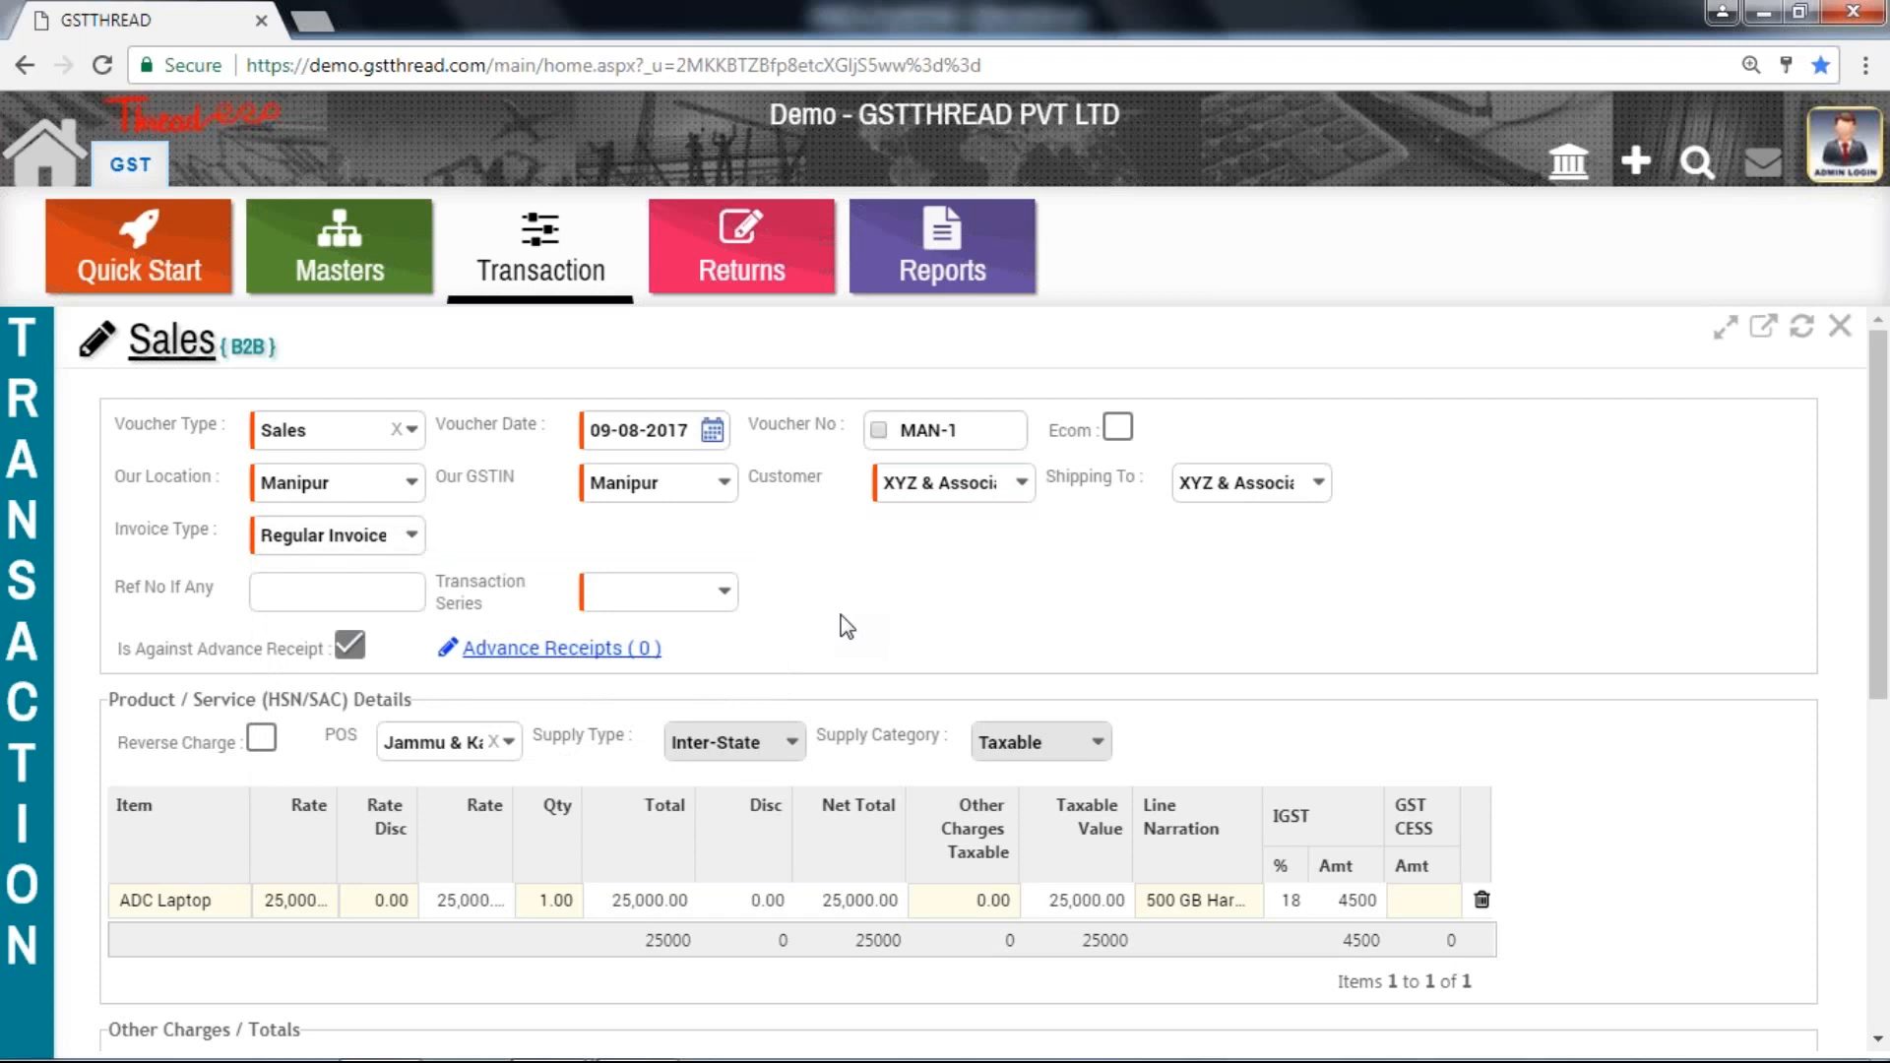
click(672, 594)
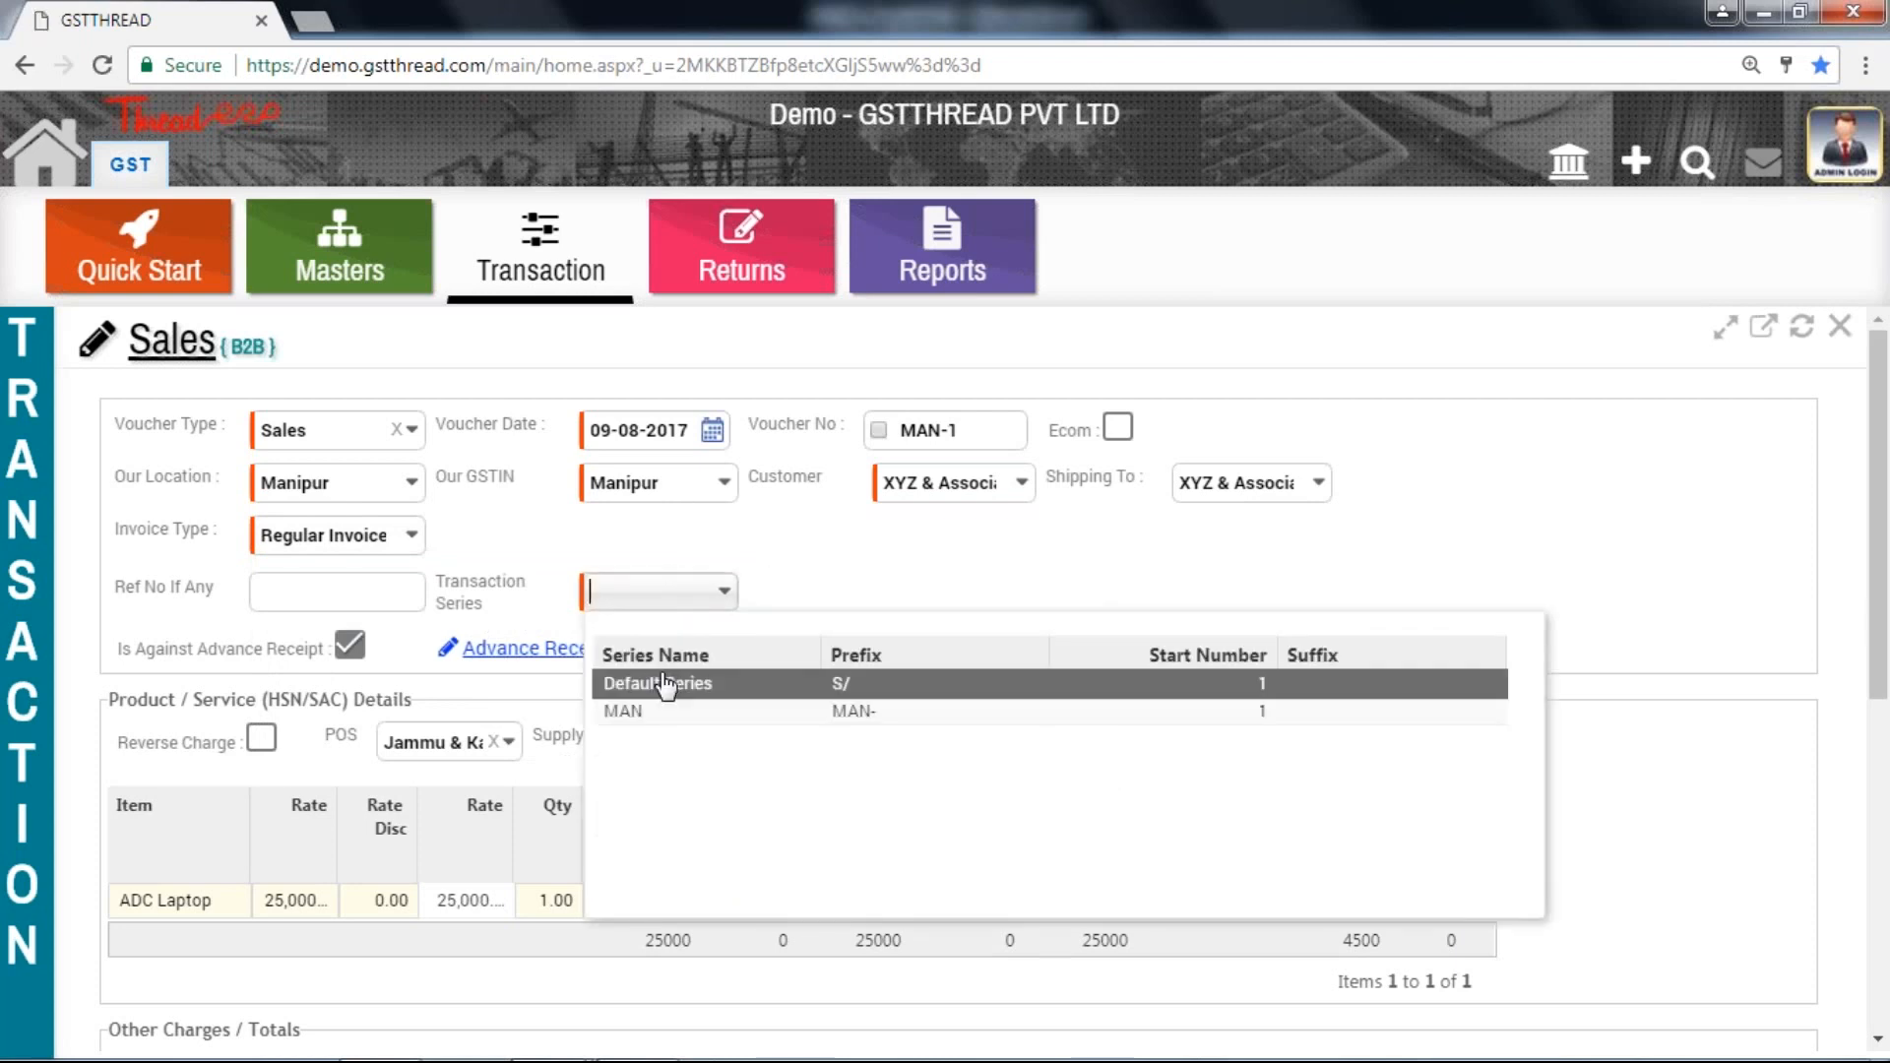
key(Down)
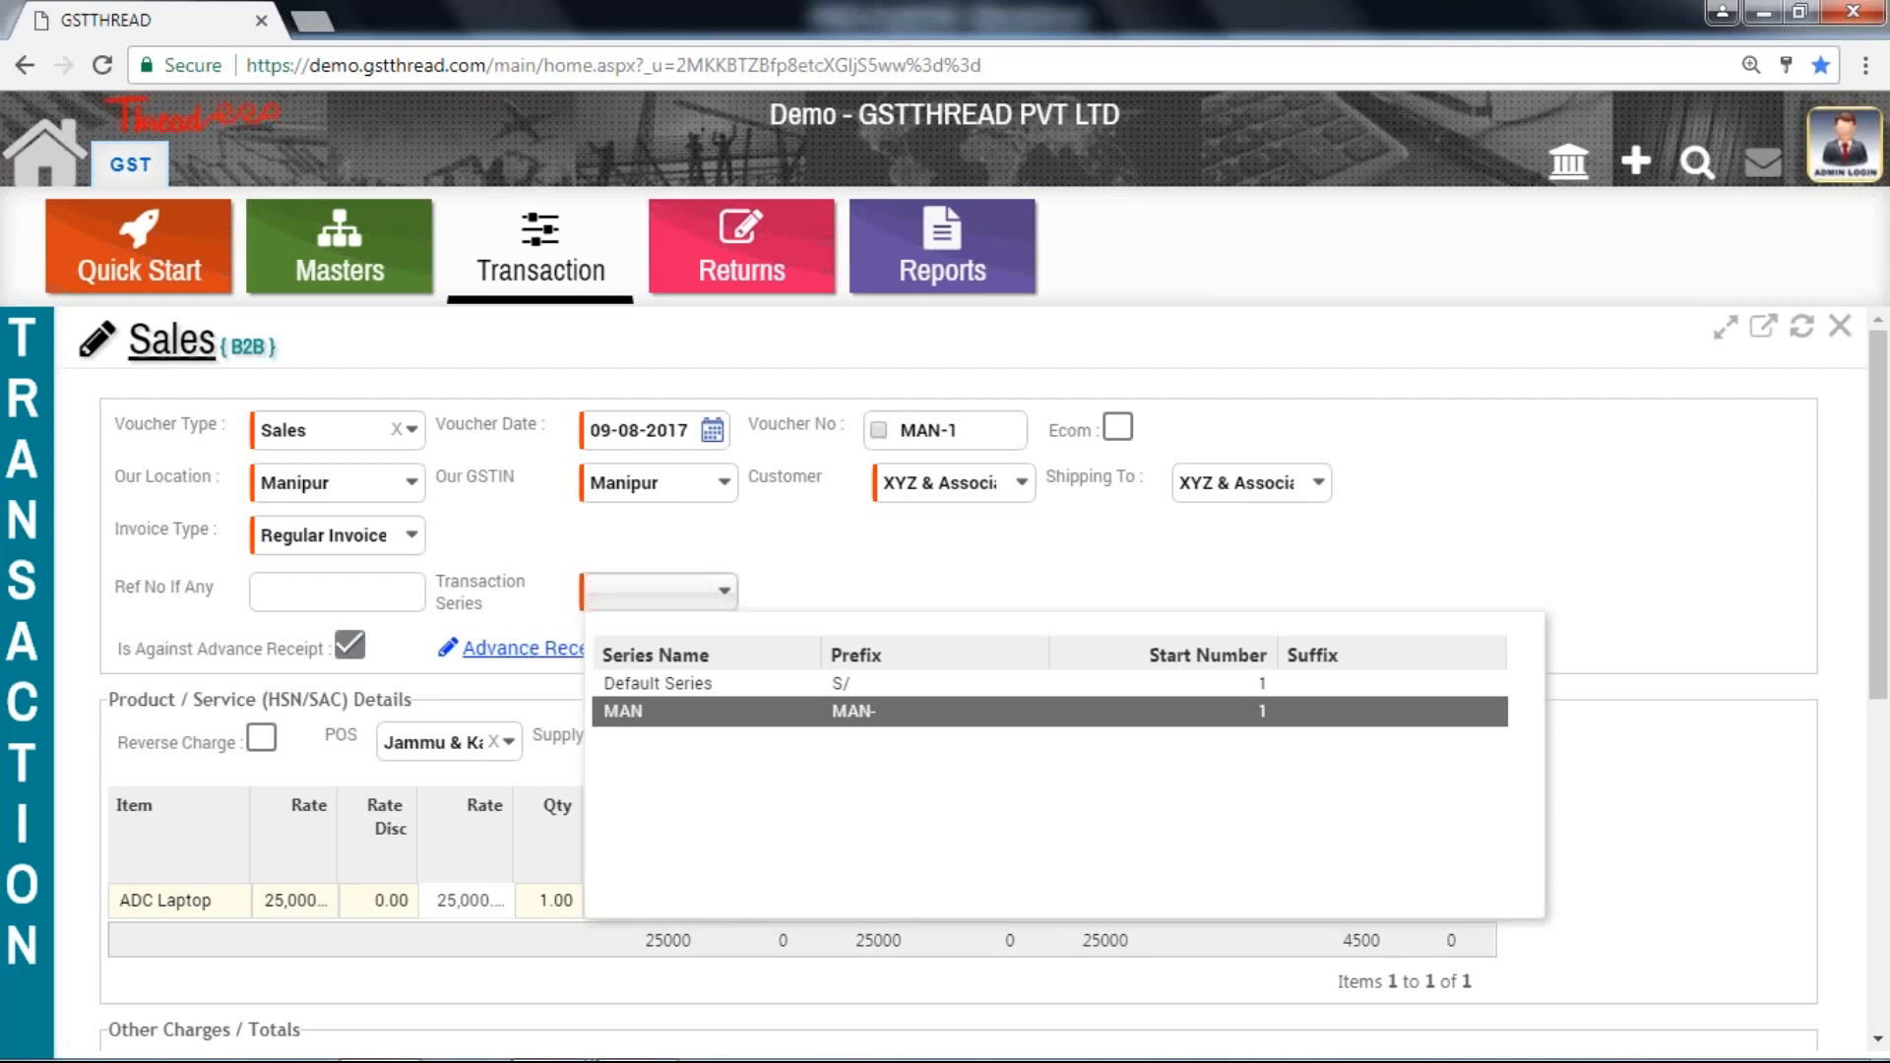
- Leave the invoice without saving and list the transaction series settings for the Manipur tax registration
mouse_move(17, 950)
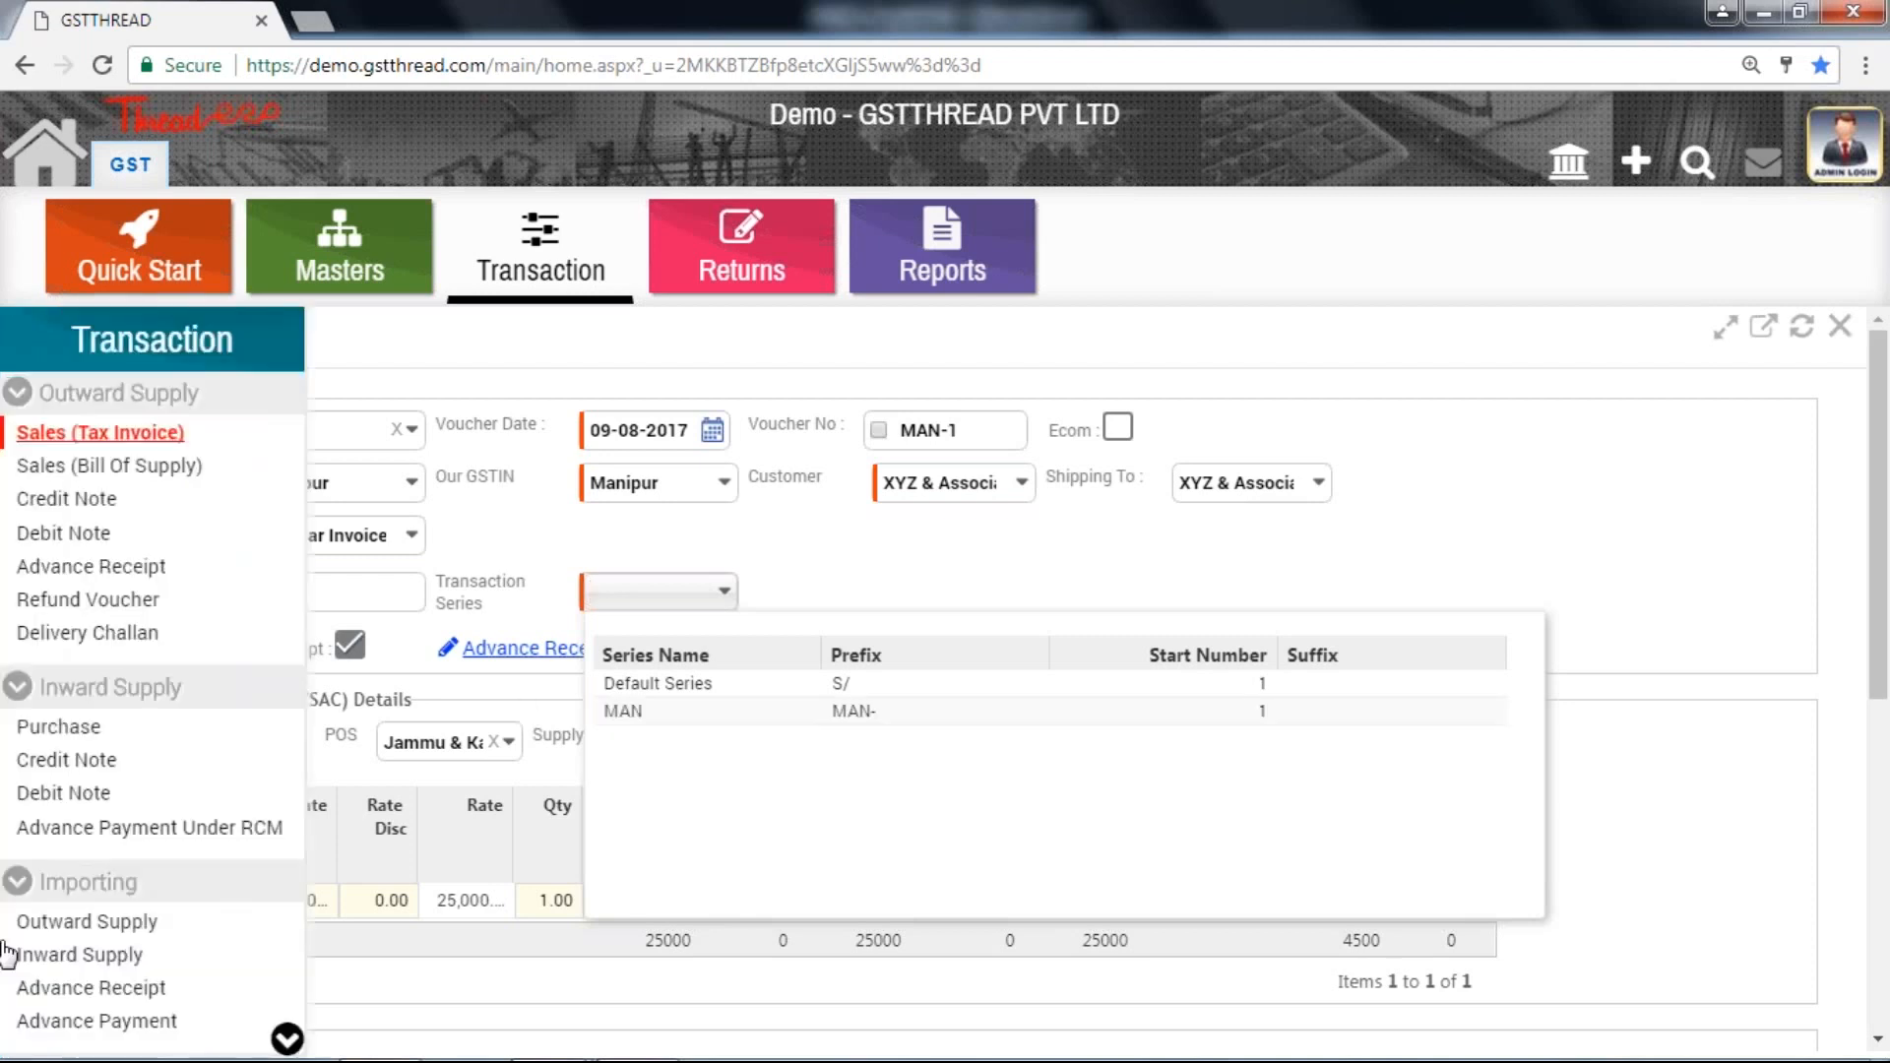
click(18, 891)
click(17, 931)
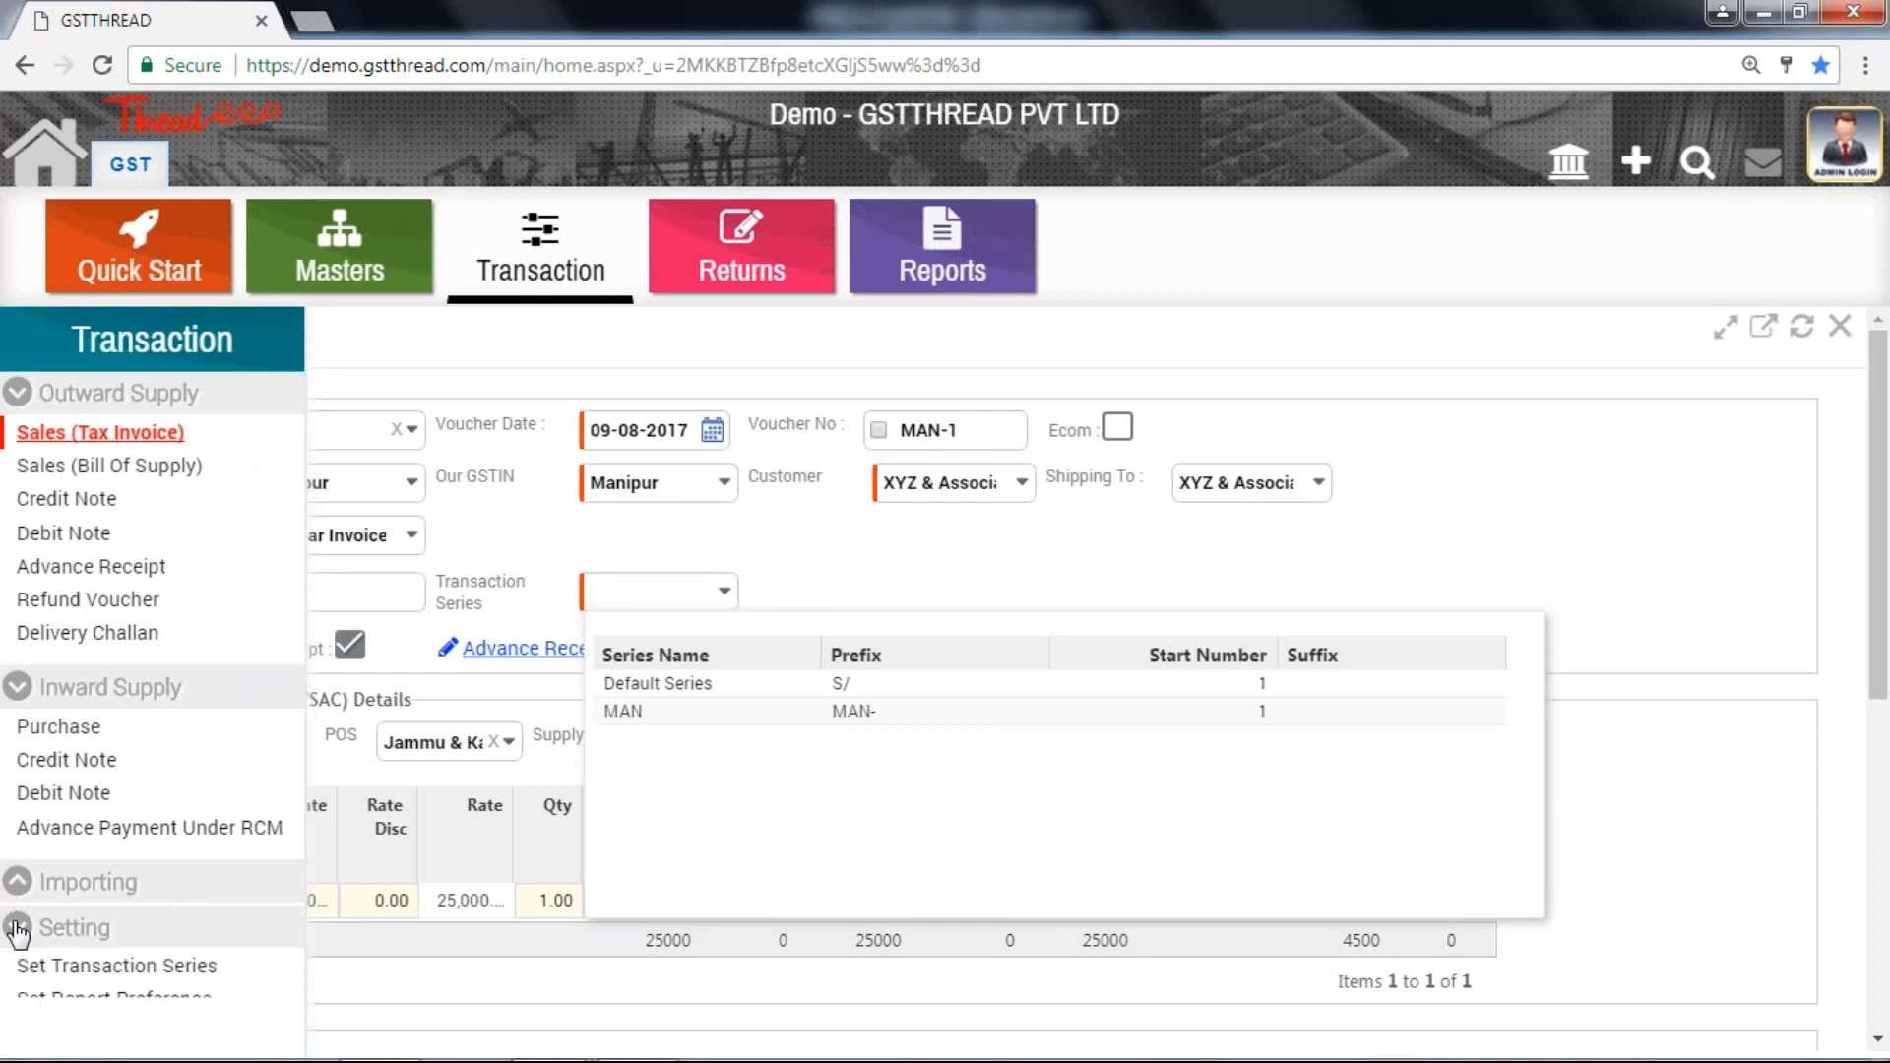
click(49, 976)
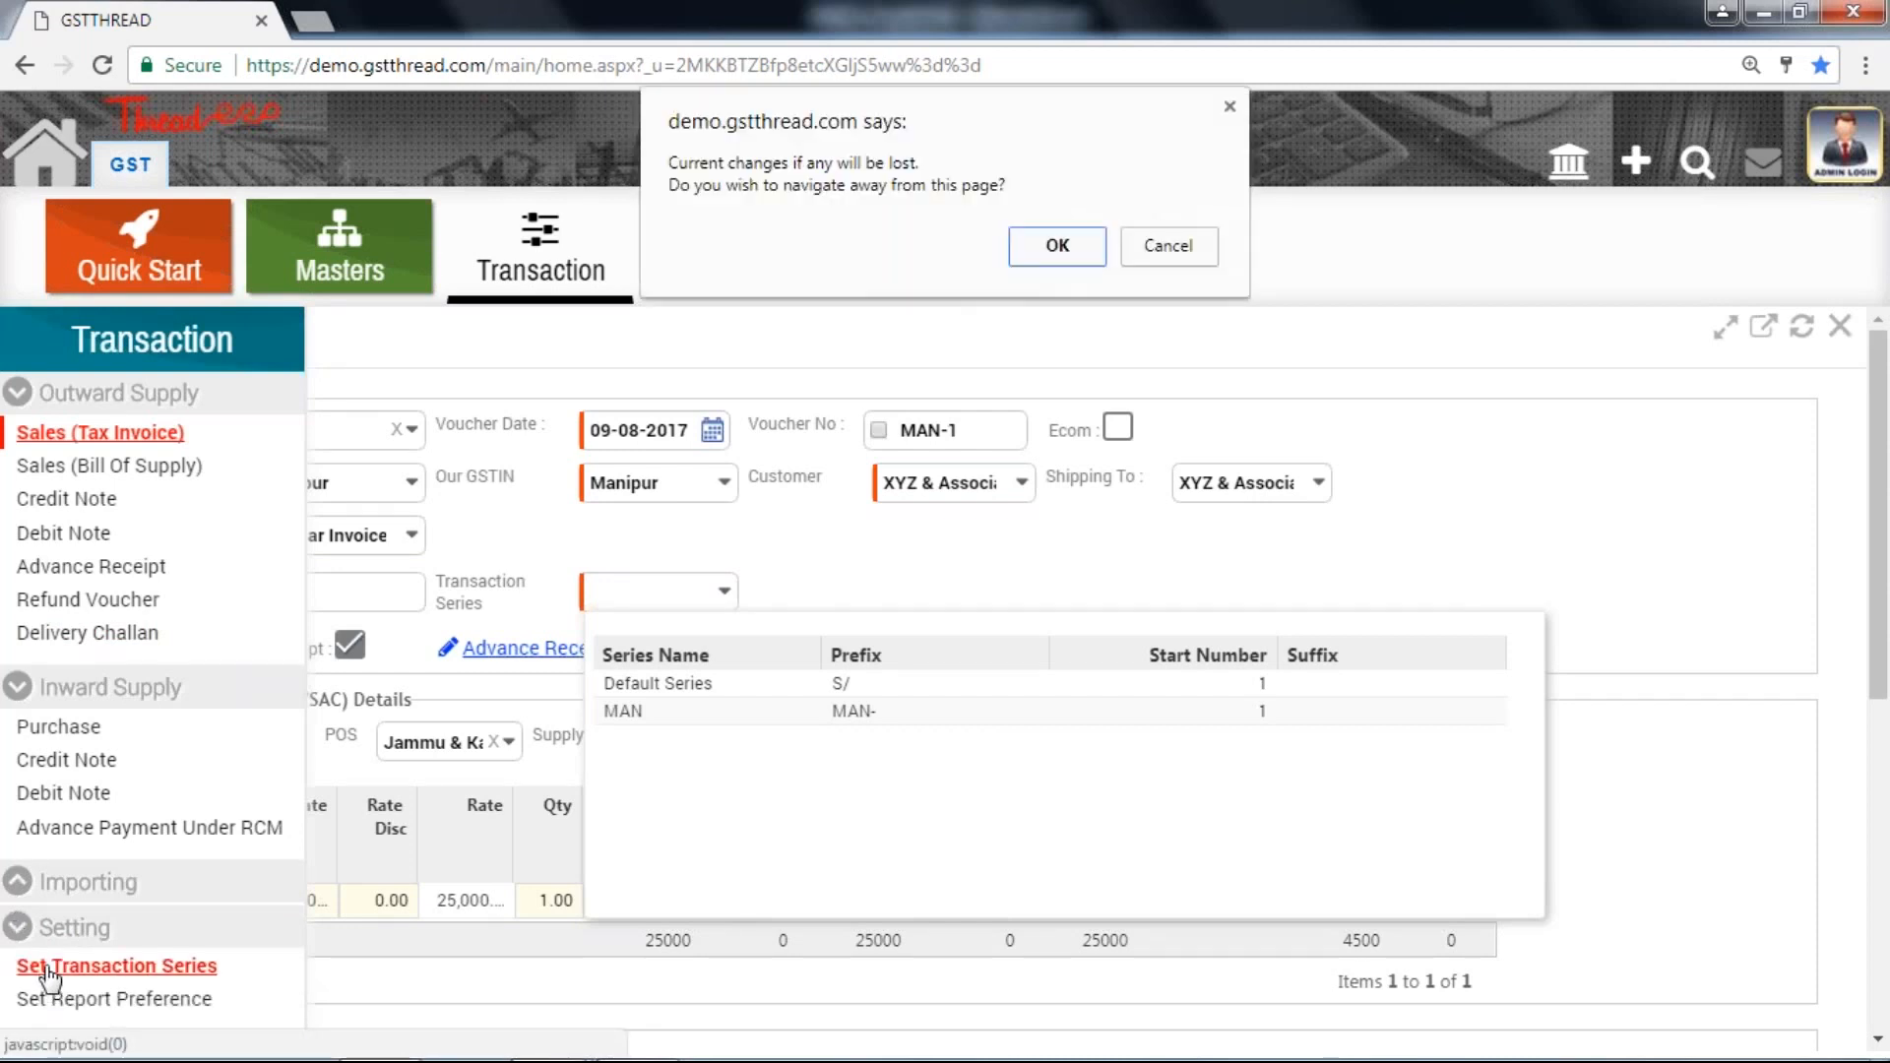
click(1035, 246)
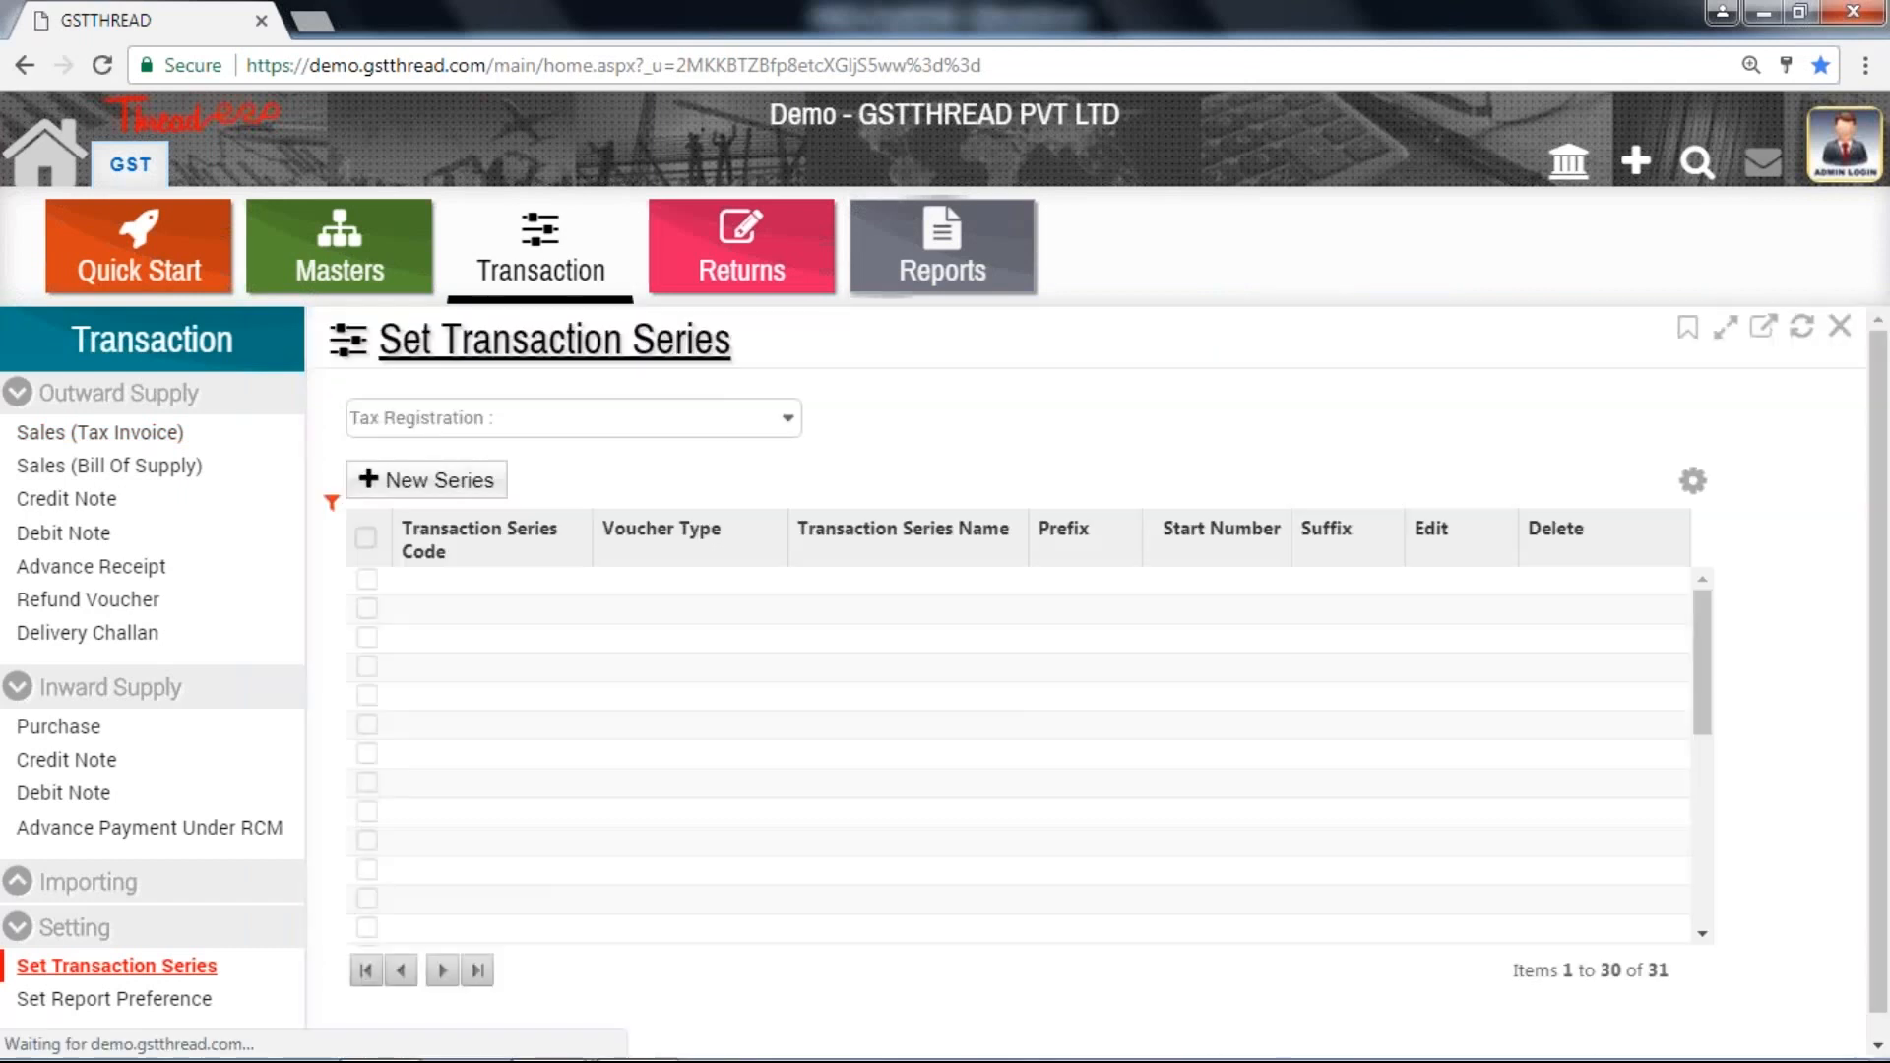
click(448, 431)
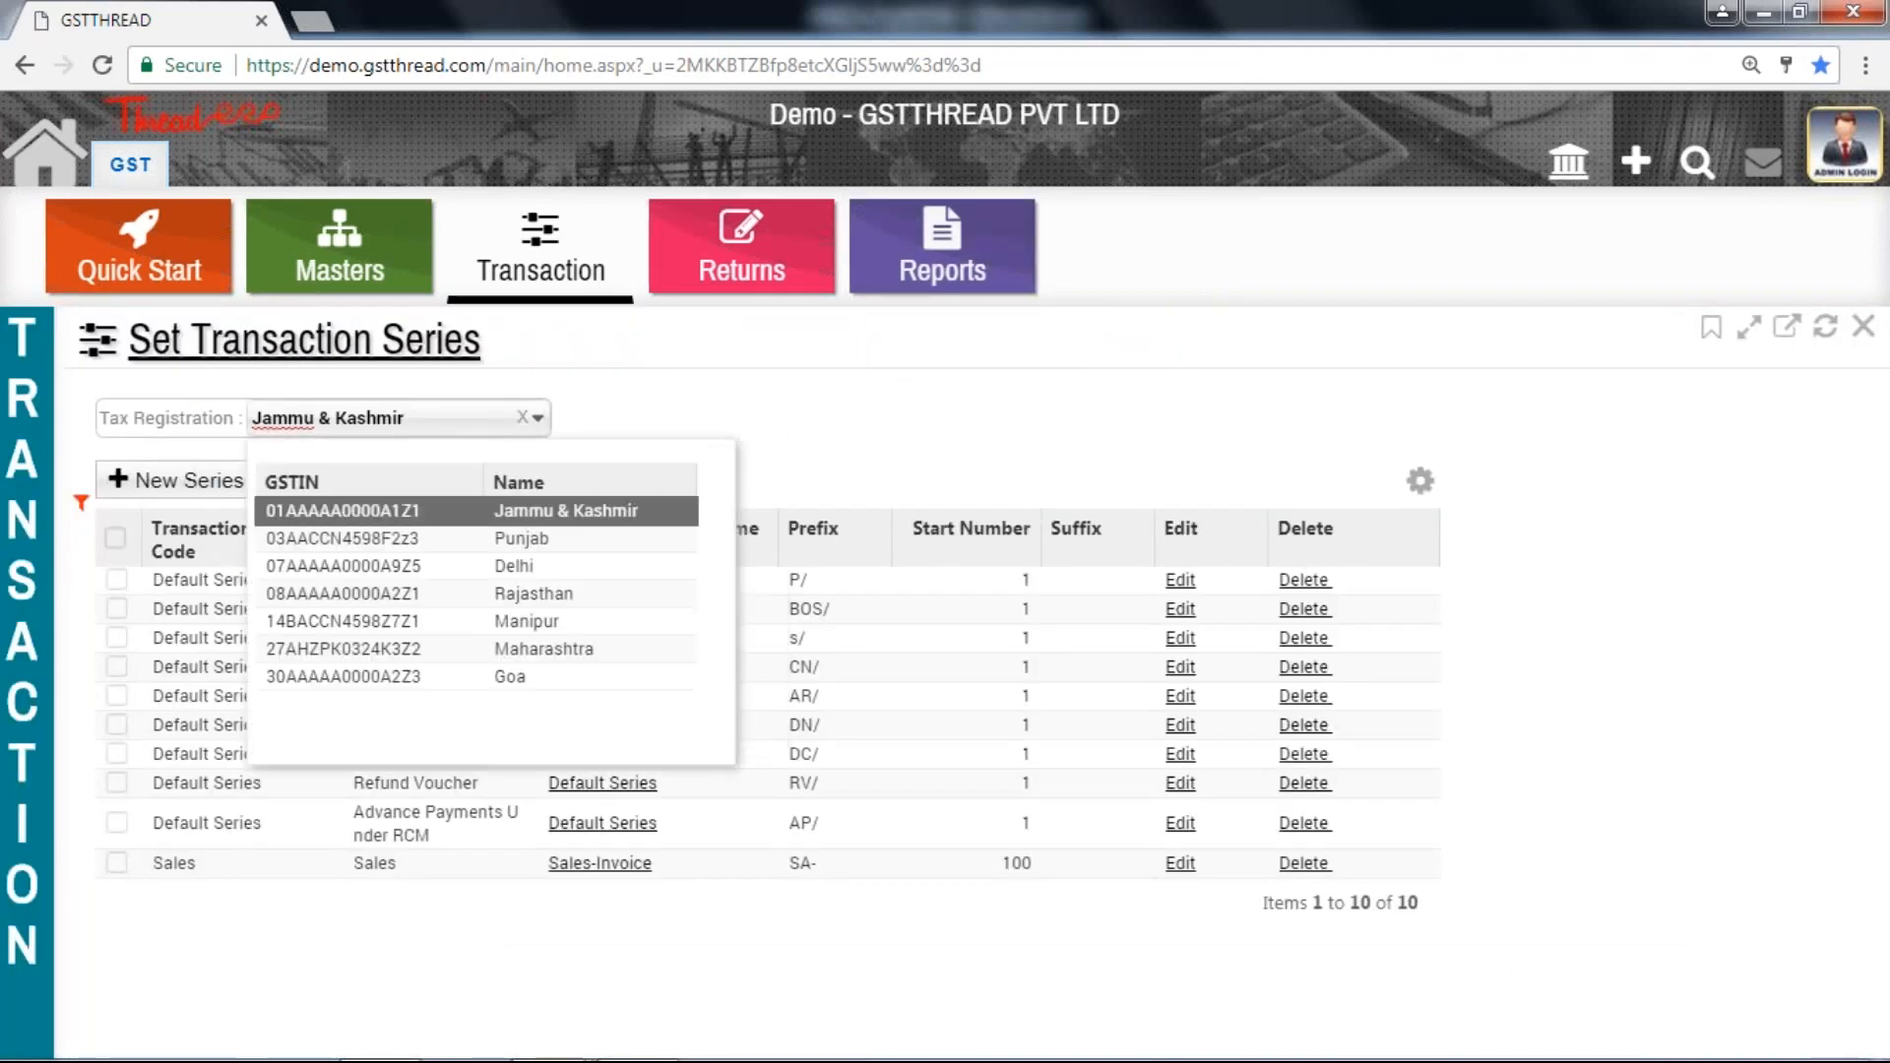
click(494, 623)
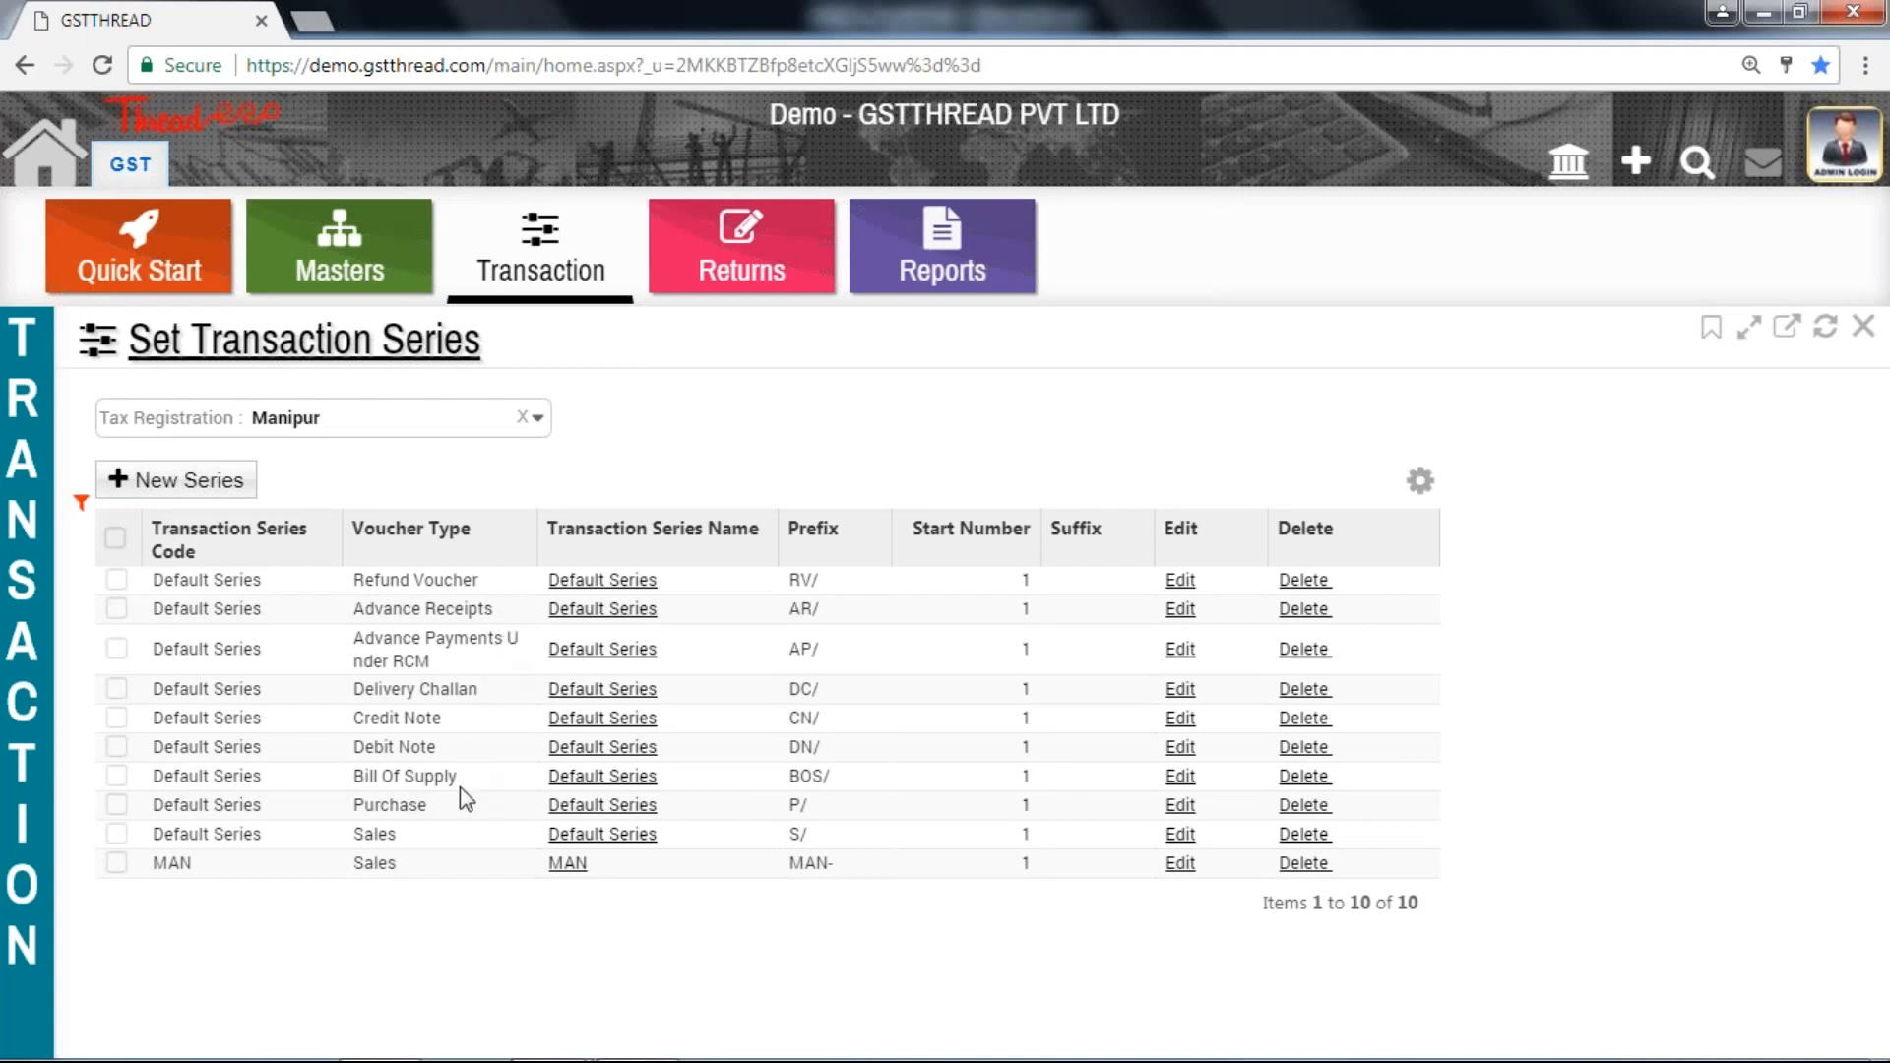
- Open the MAN sales series, check its voucher type options, start number and suffix, and close it without saving
click(118, 863)
click(1178, 864)
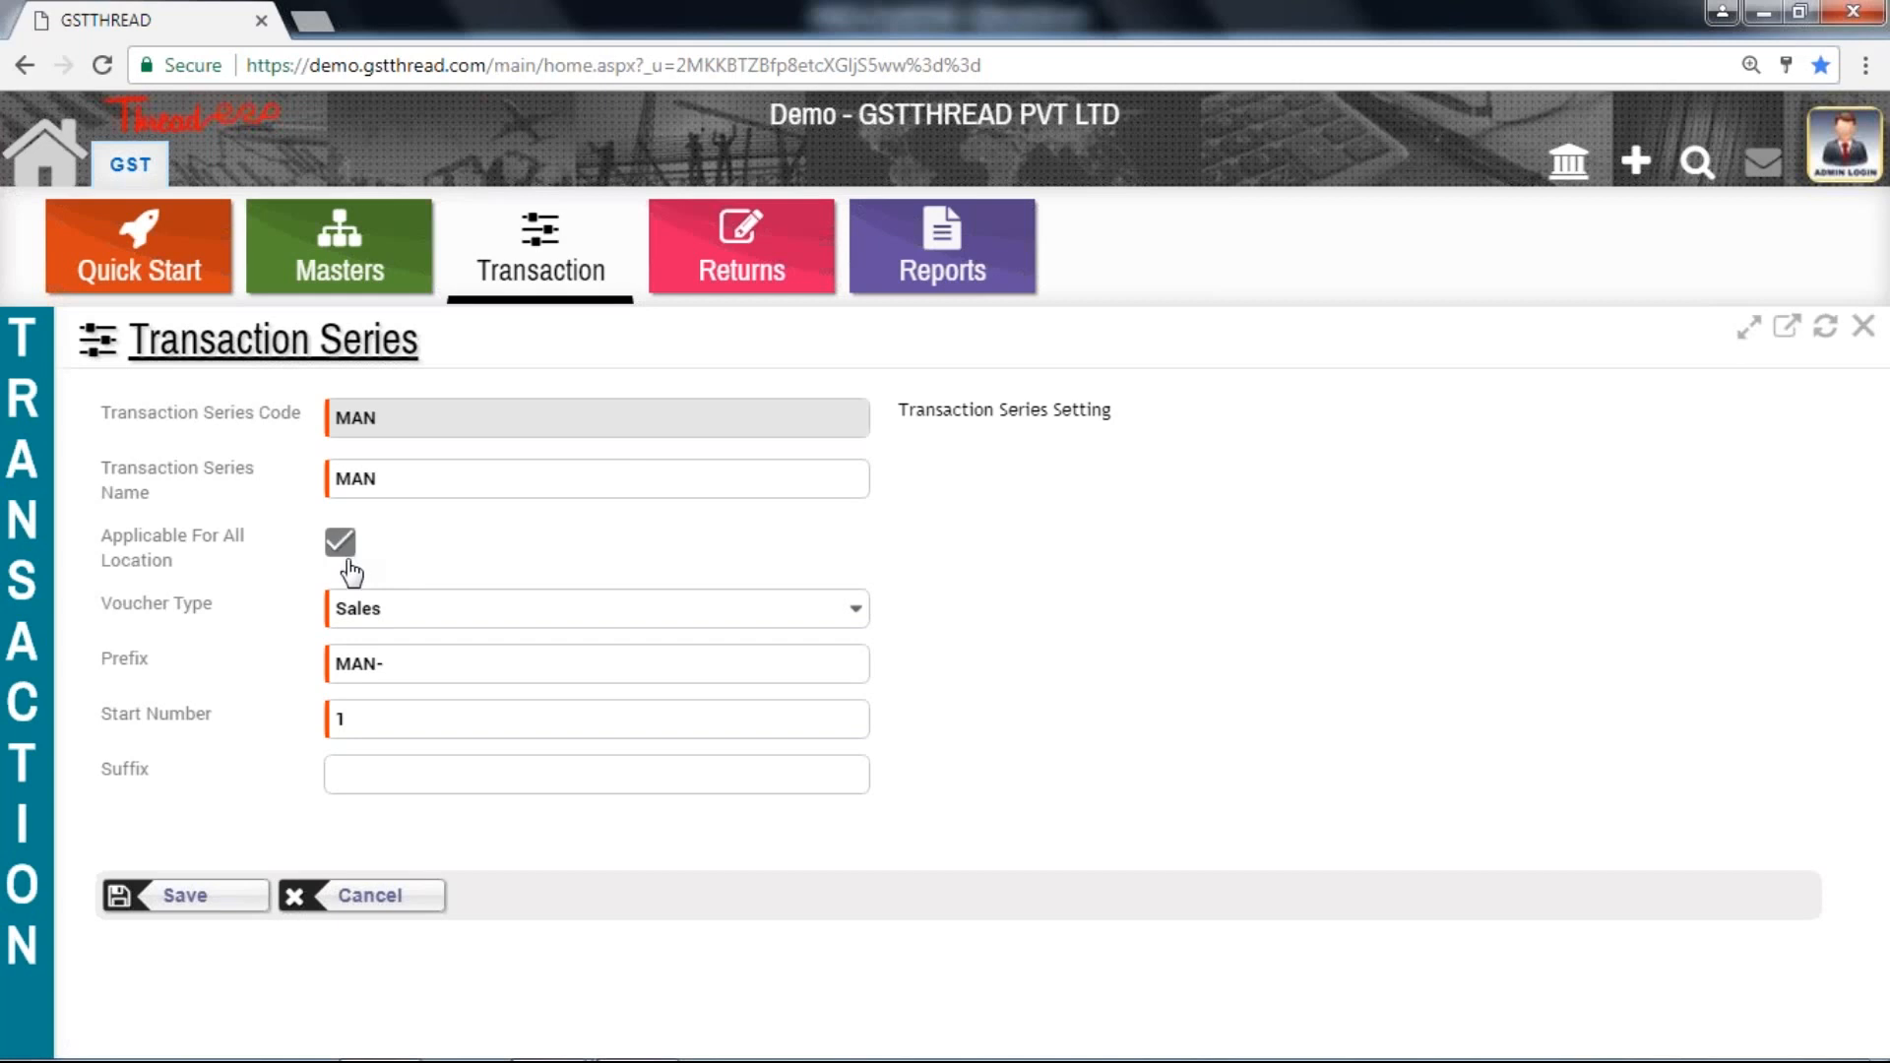
click(356, 608)
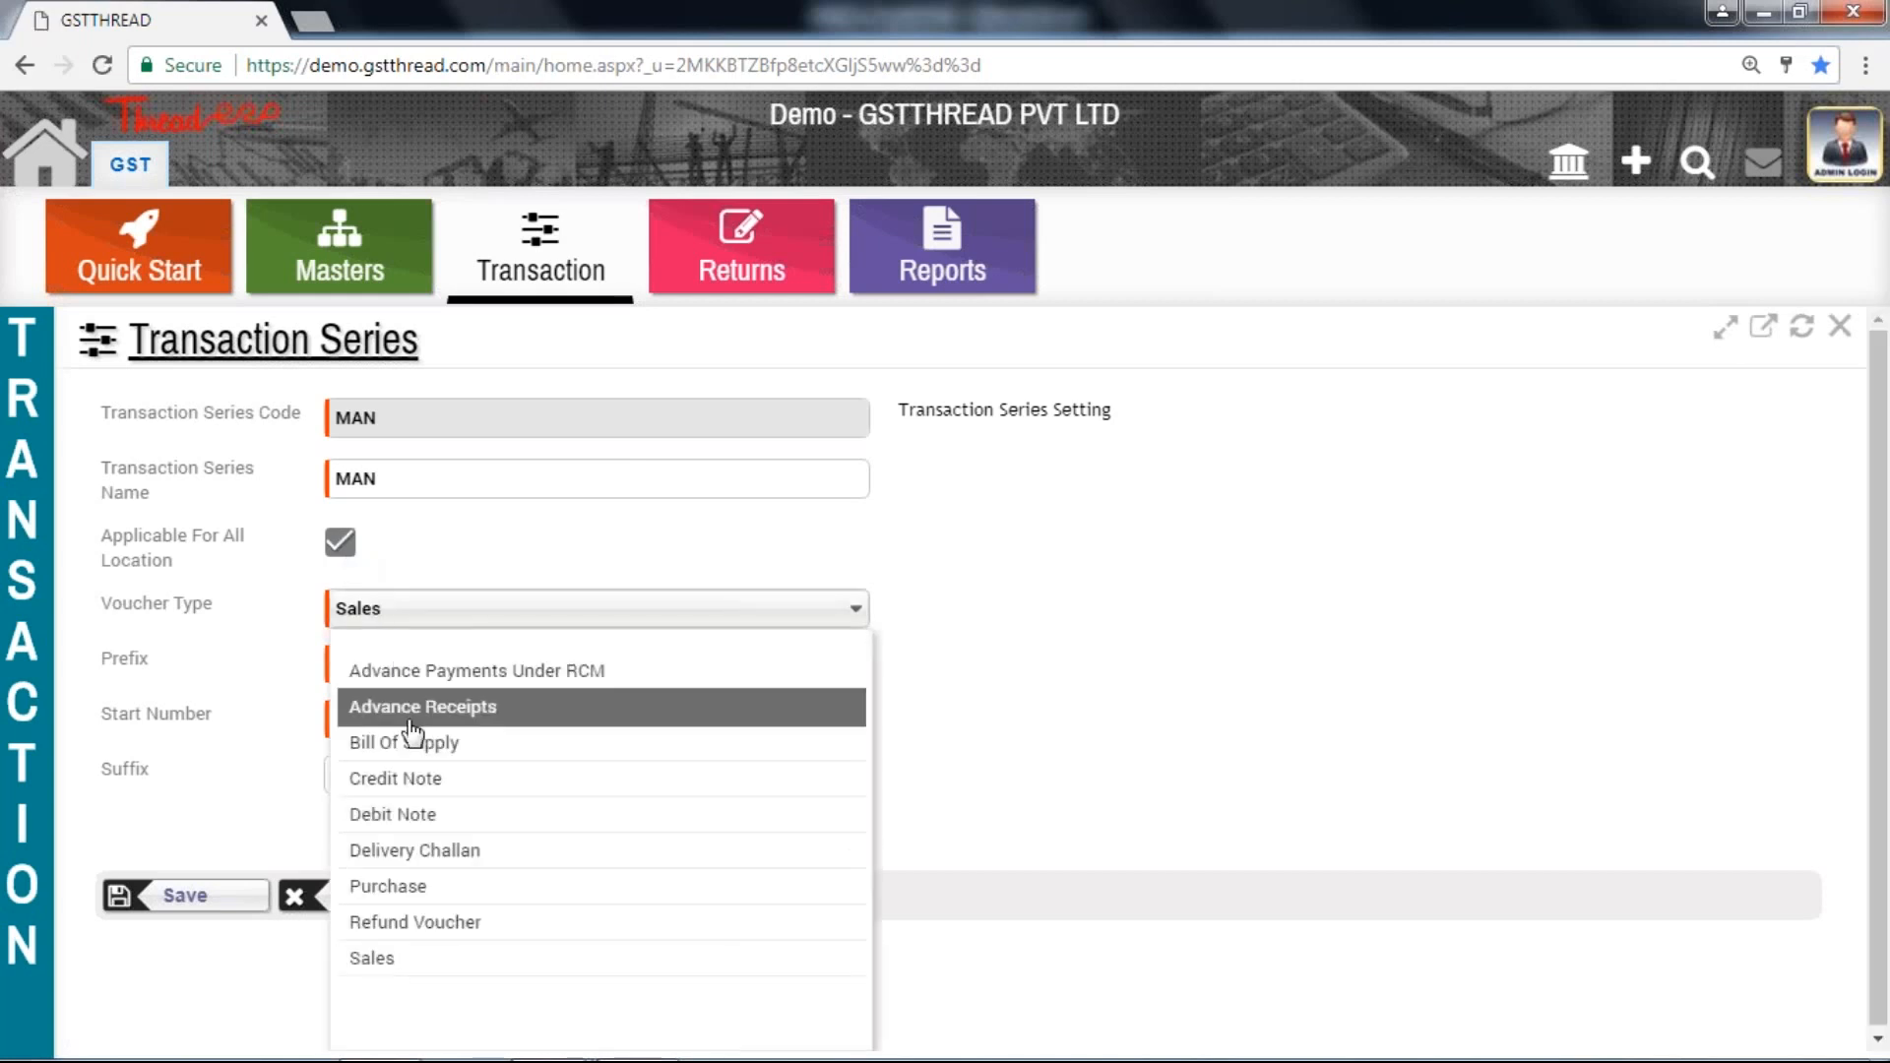
click(418, 958)
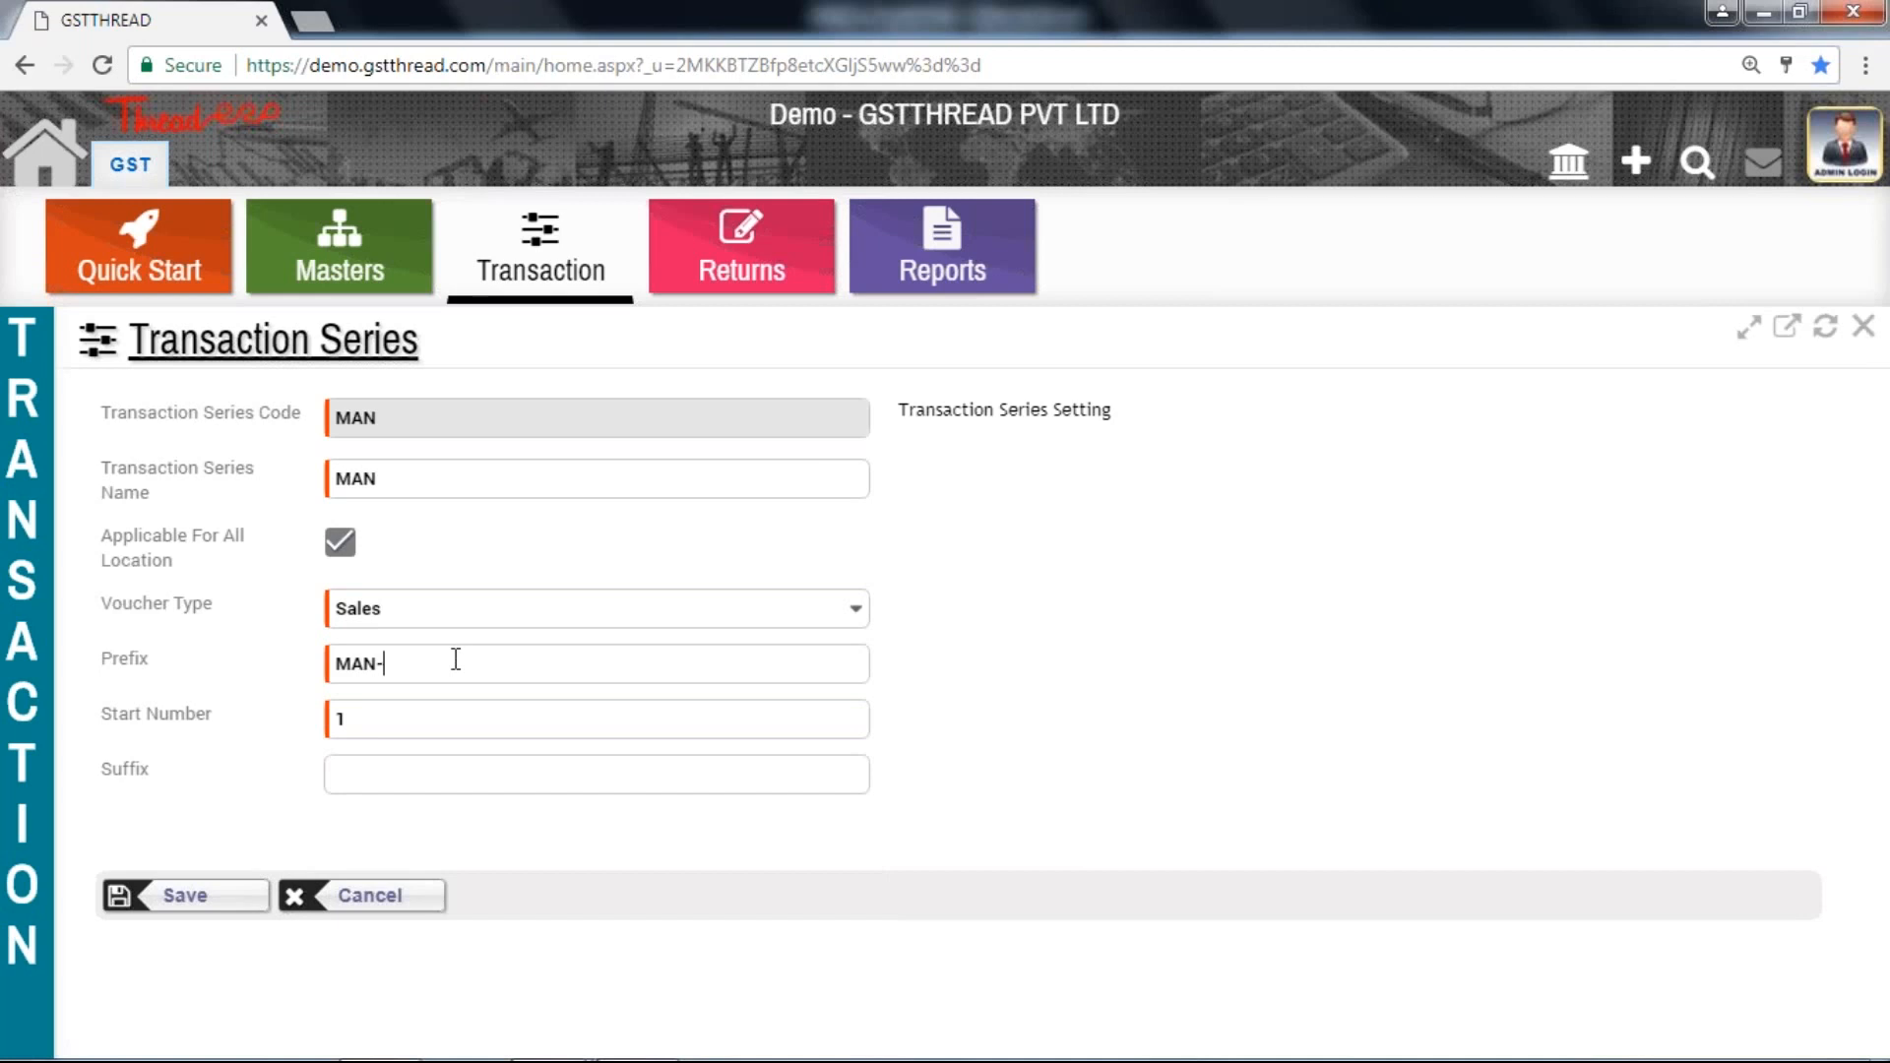
click(390, 721)
click(375, 768)
click(305, 898)
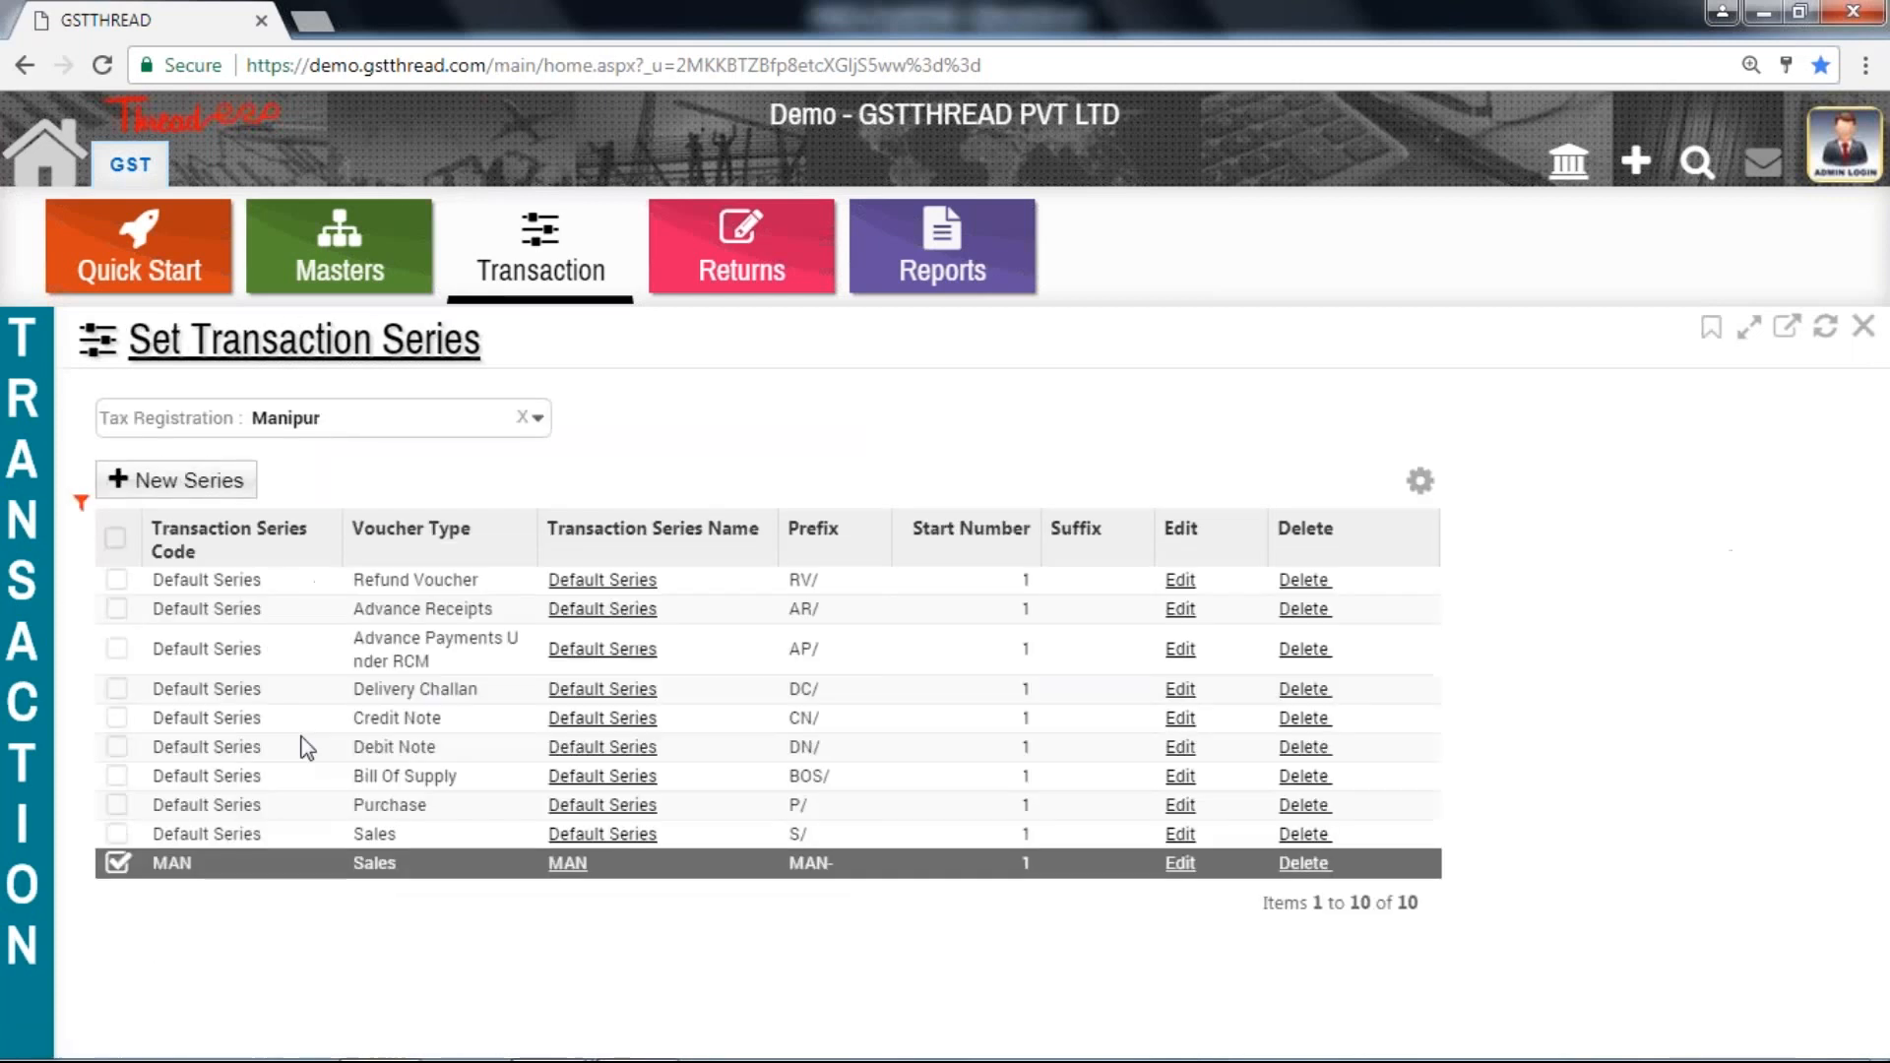
- Return to the sales tax invoices, discarding any pending changes, and open the Manipur invoice MAN-1 for editing
mouse_move(30, 463)
click(83, 438)
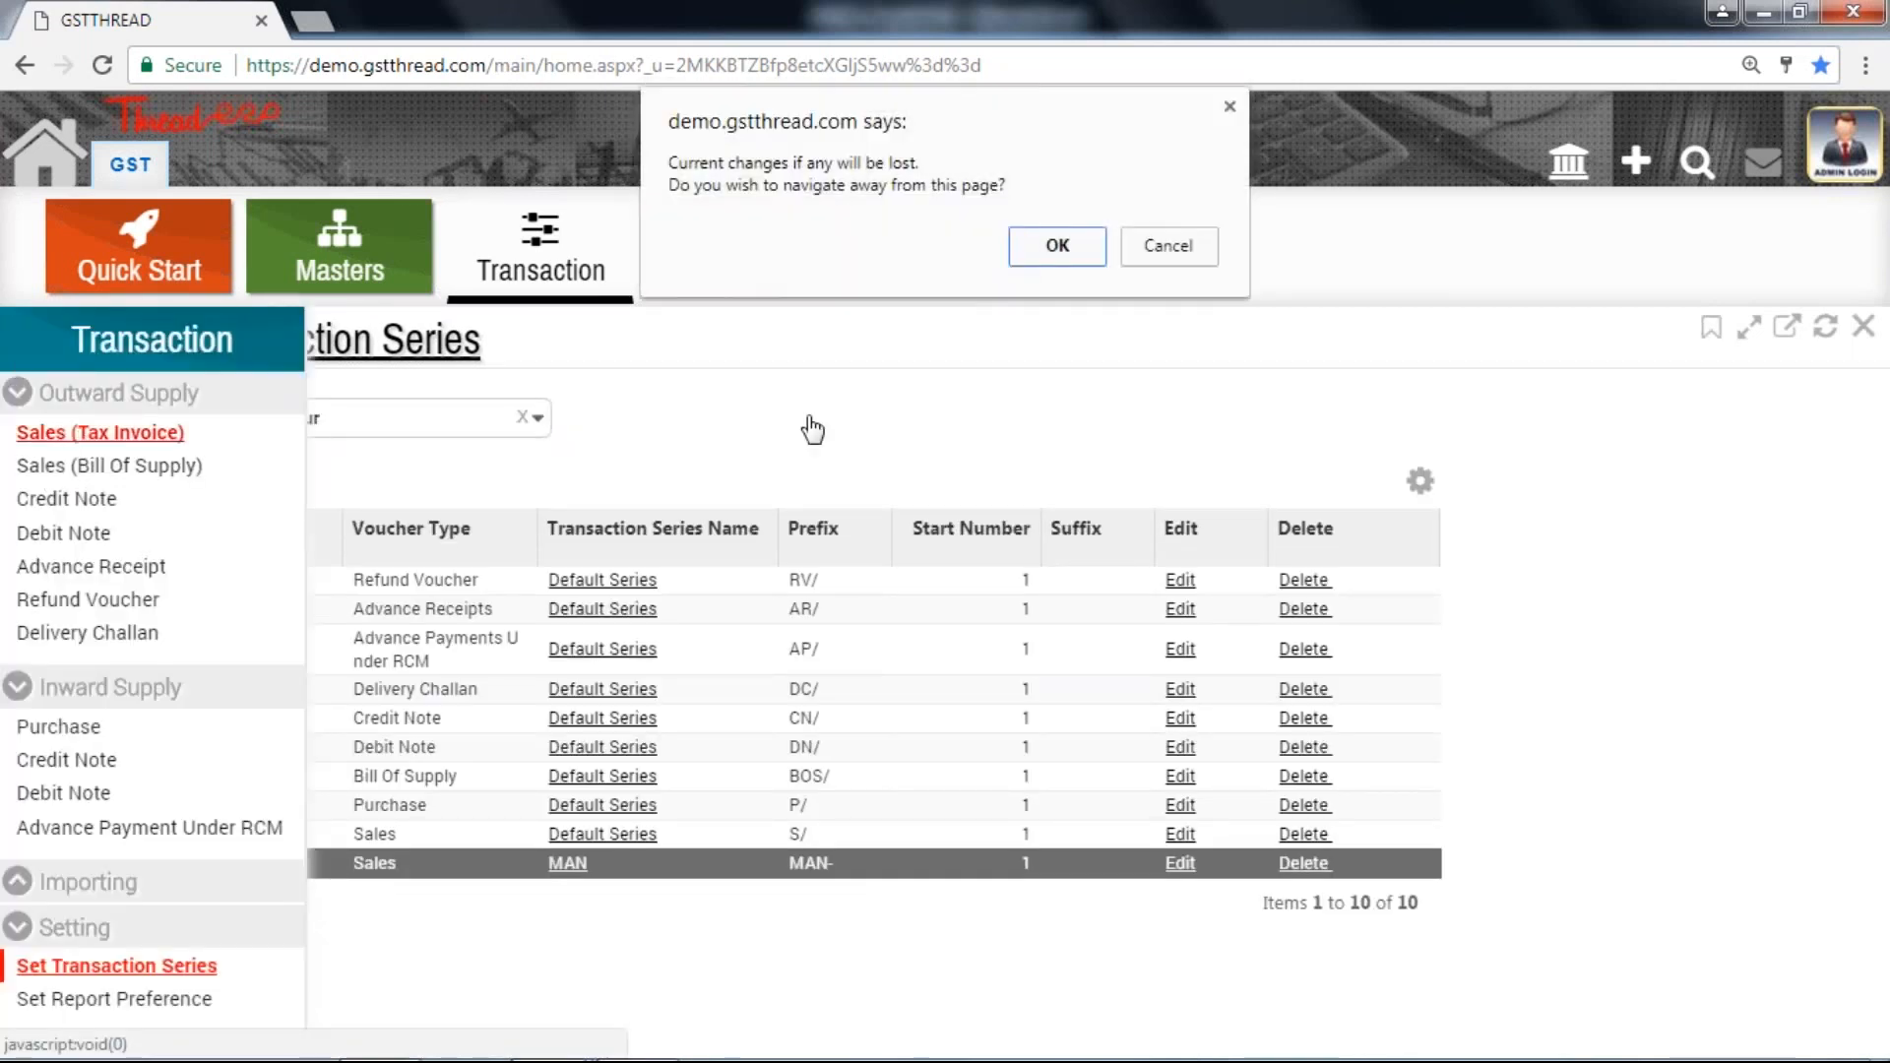
click(1056, 237)
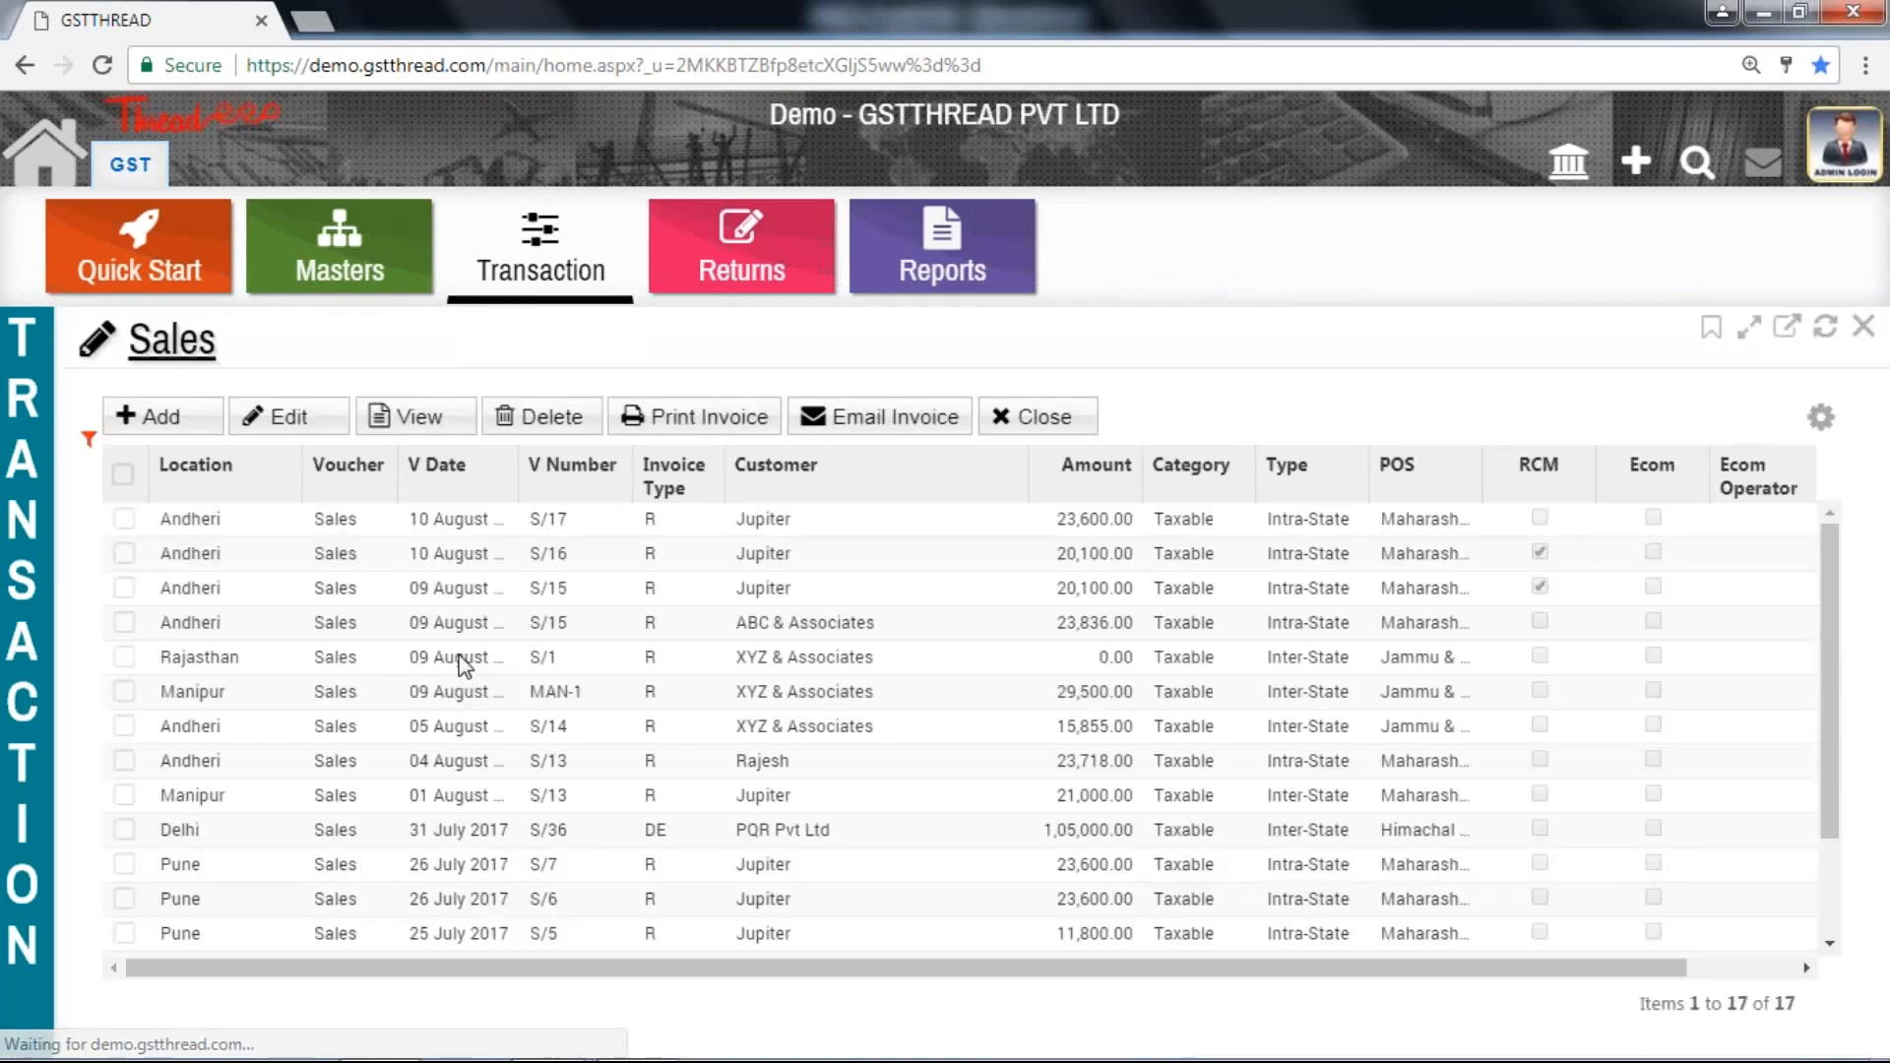
click(462, 691)
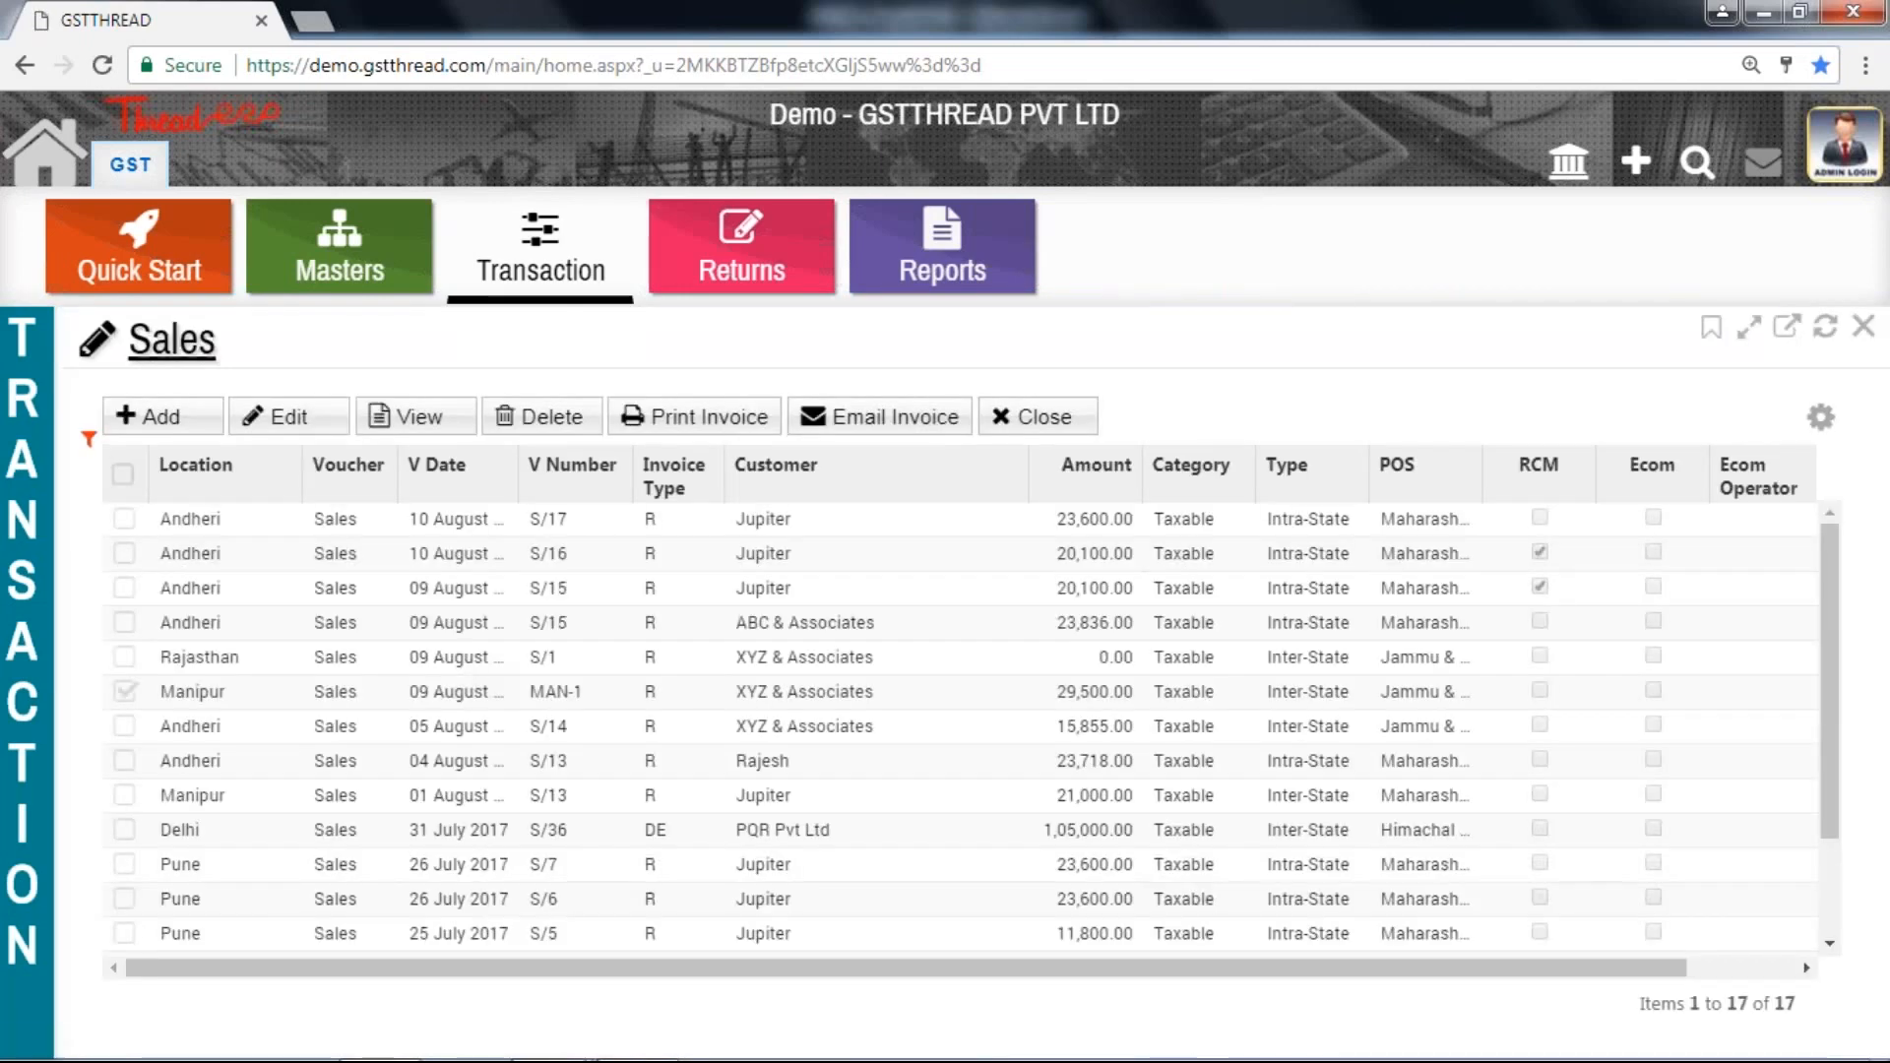
click(286, 419)
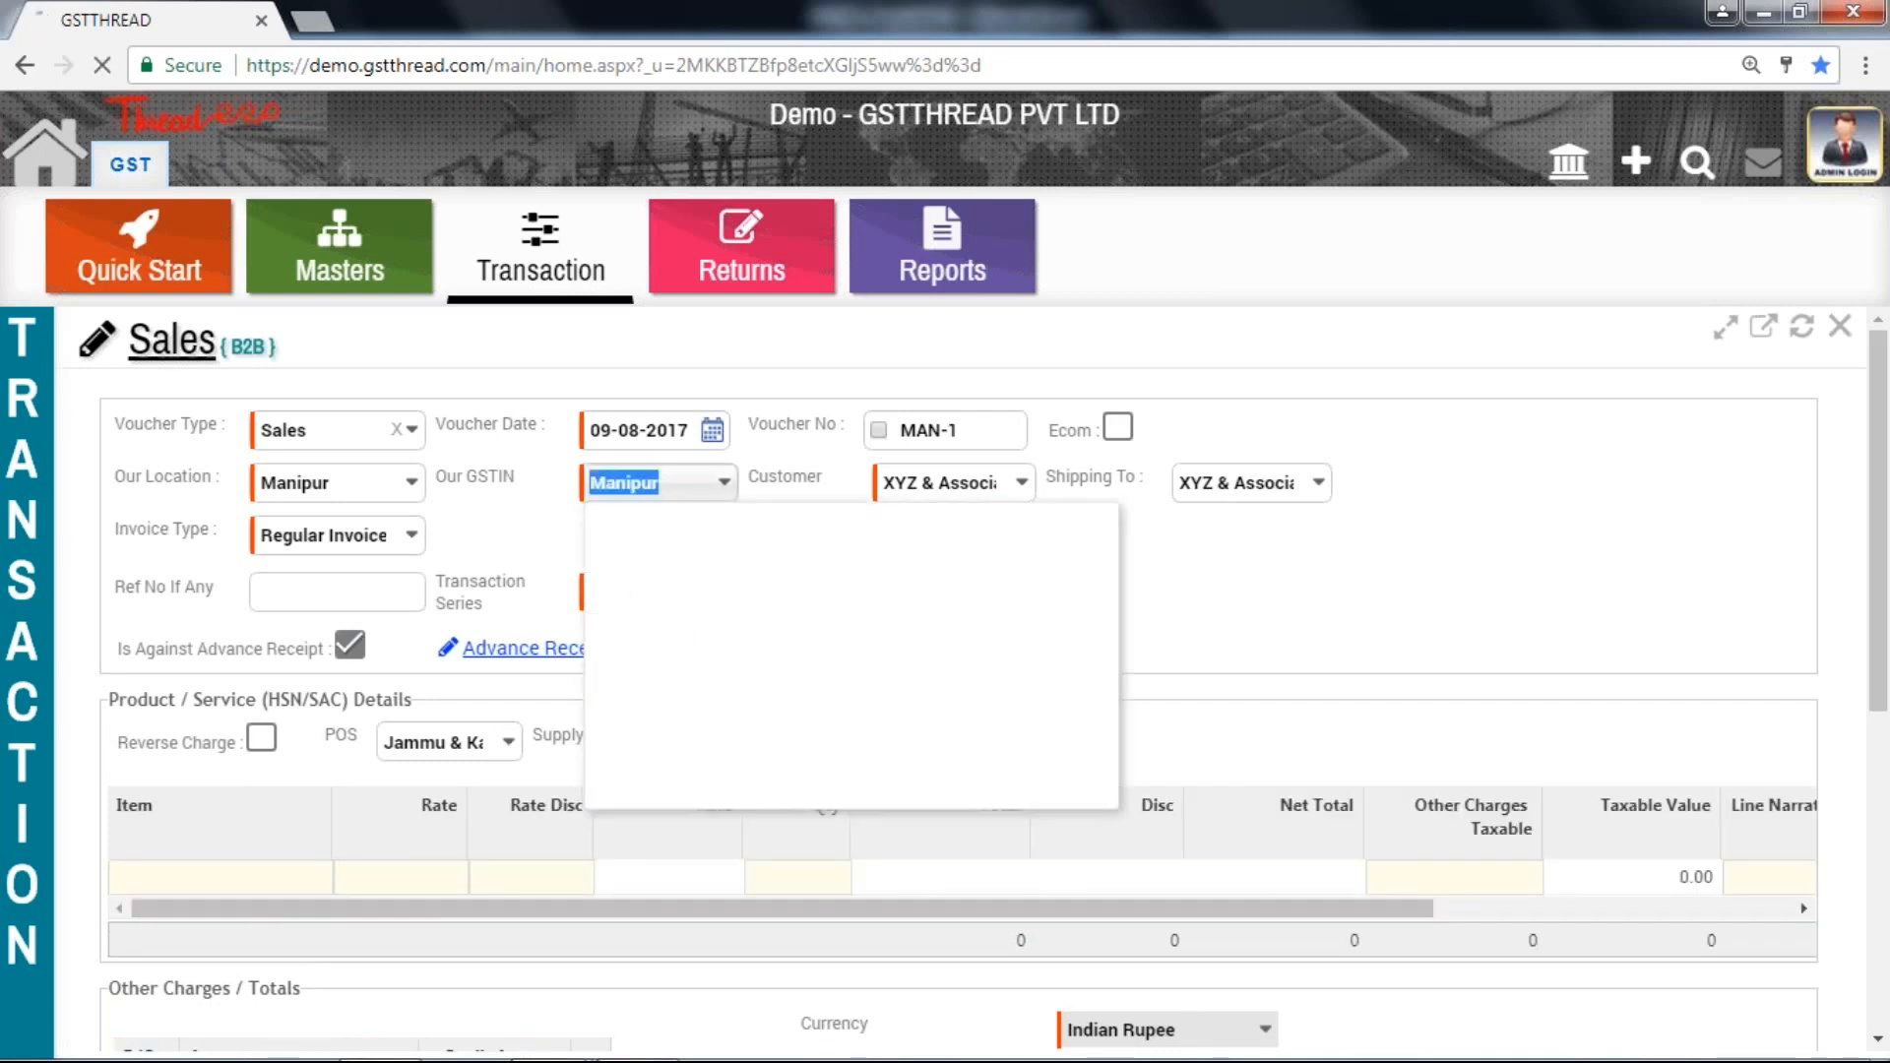
- Reselect Manipur as the invoice's own GSTIN and set the transaction series to MAN
click(669, 486)
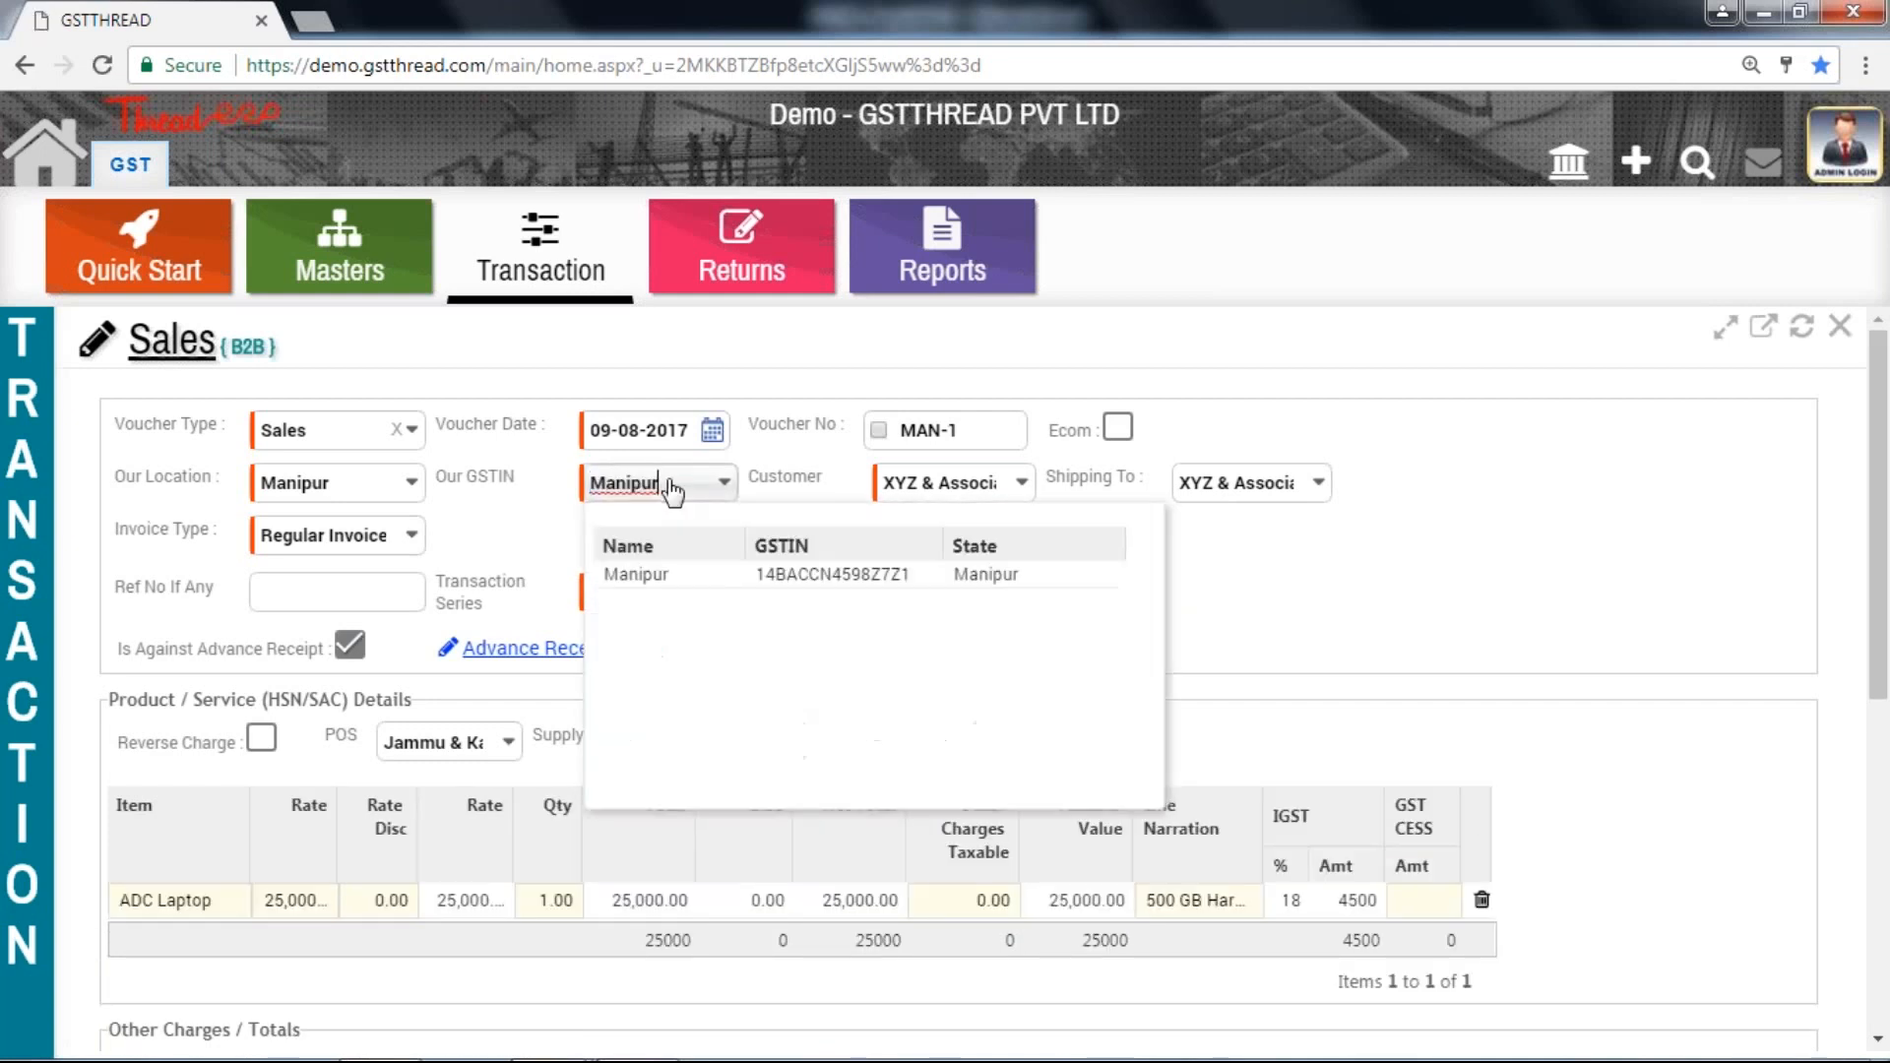
click(669, 576)
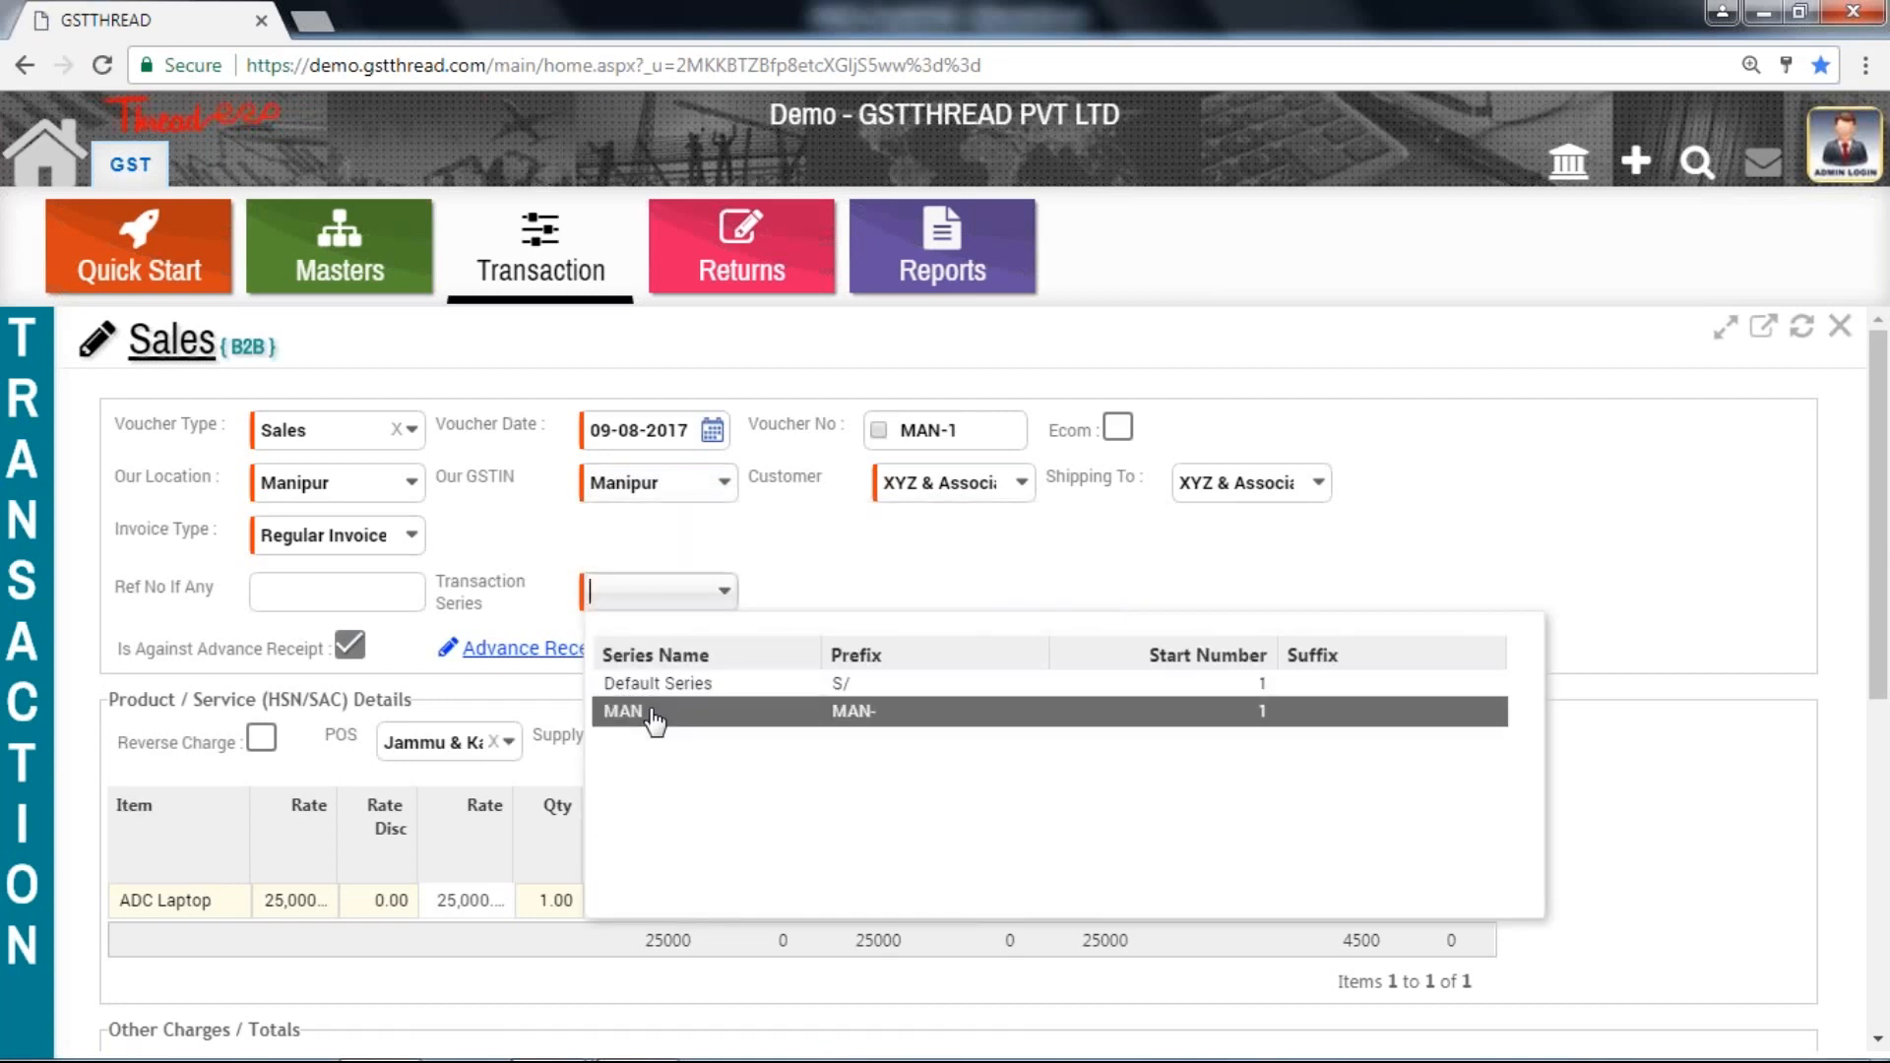
click(654, 711)
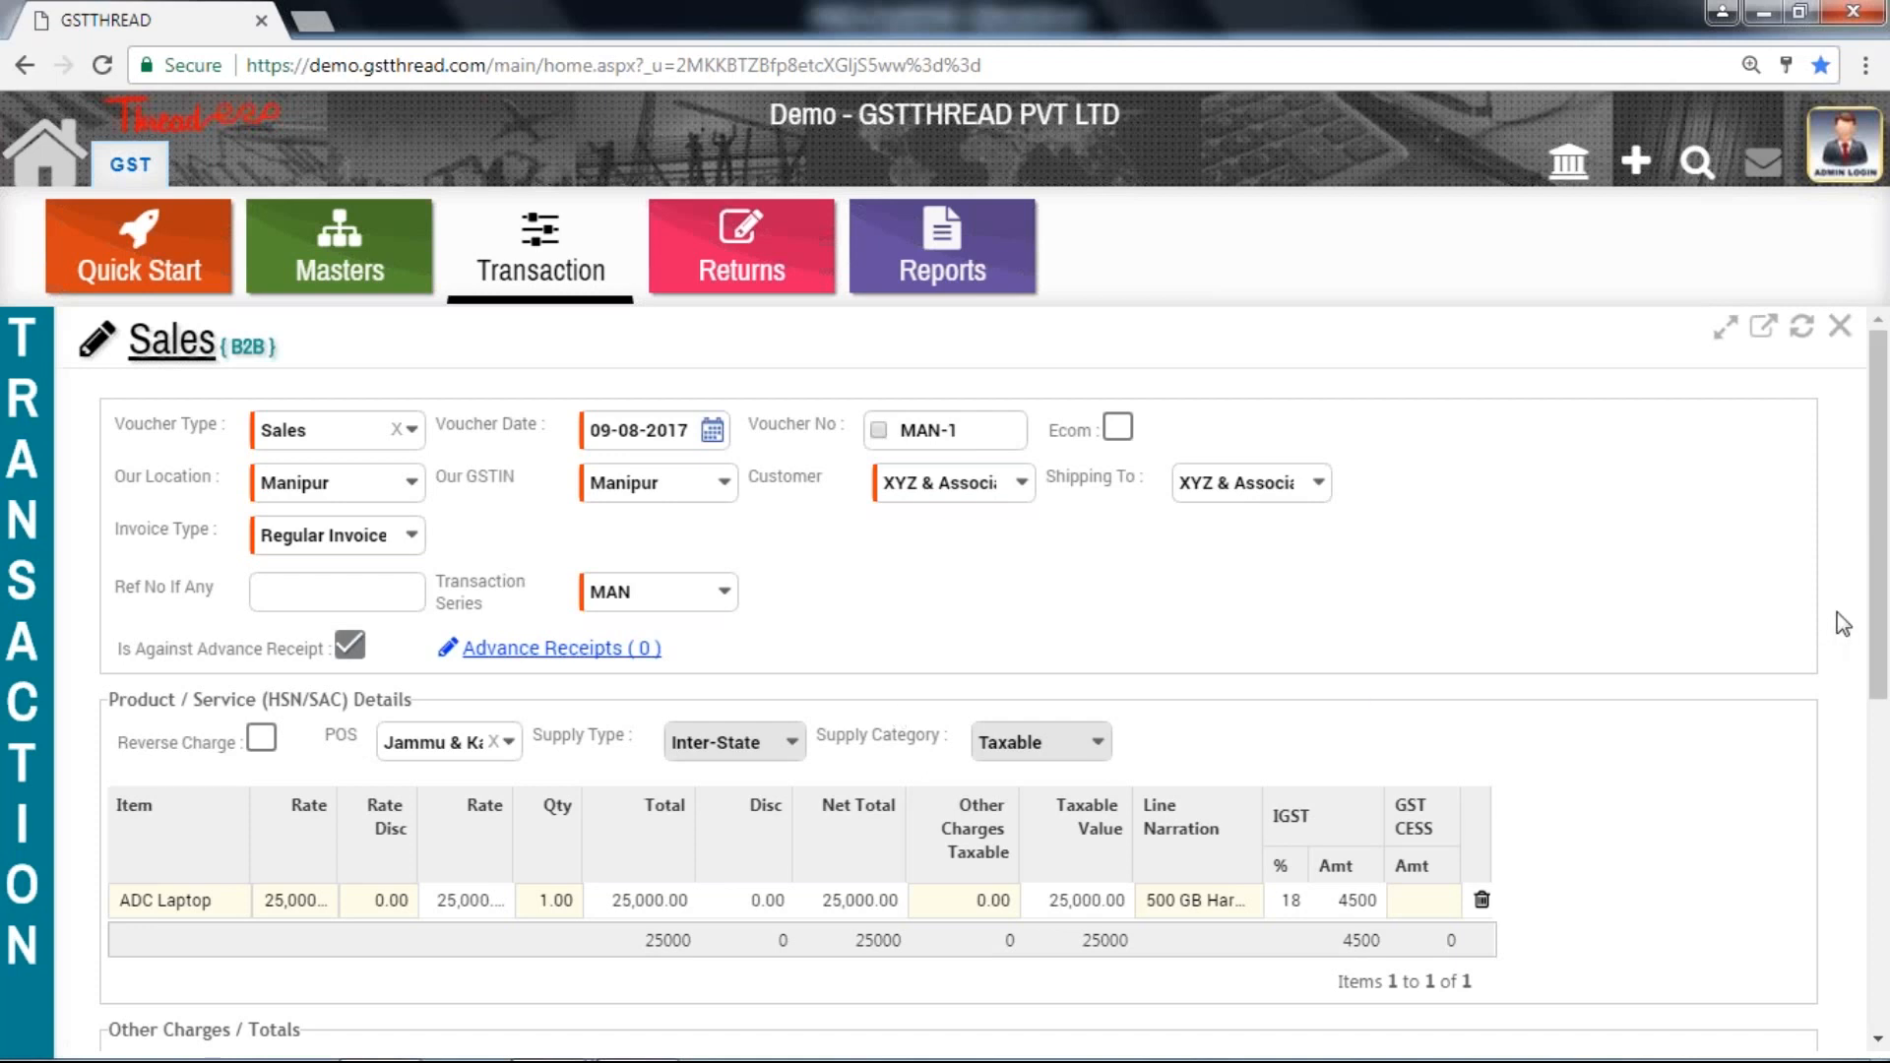
- Examine the item, rate, quantity and IGST fields of the ADC Laptop line
drag(1881, 683, 1882, 803)
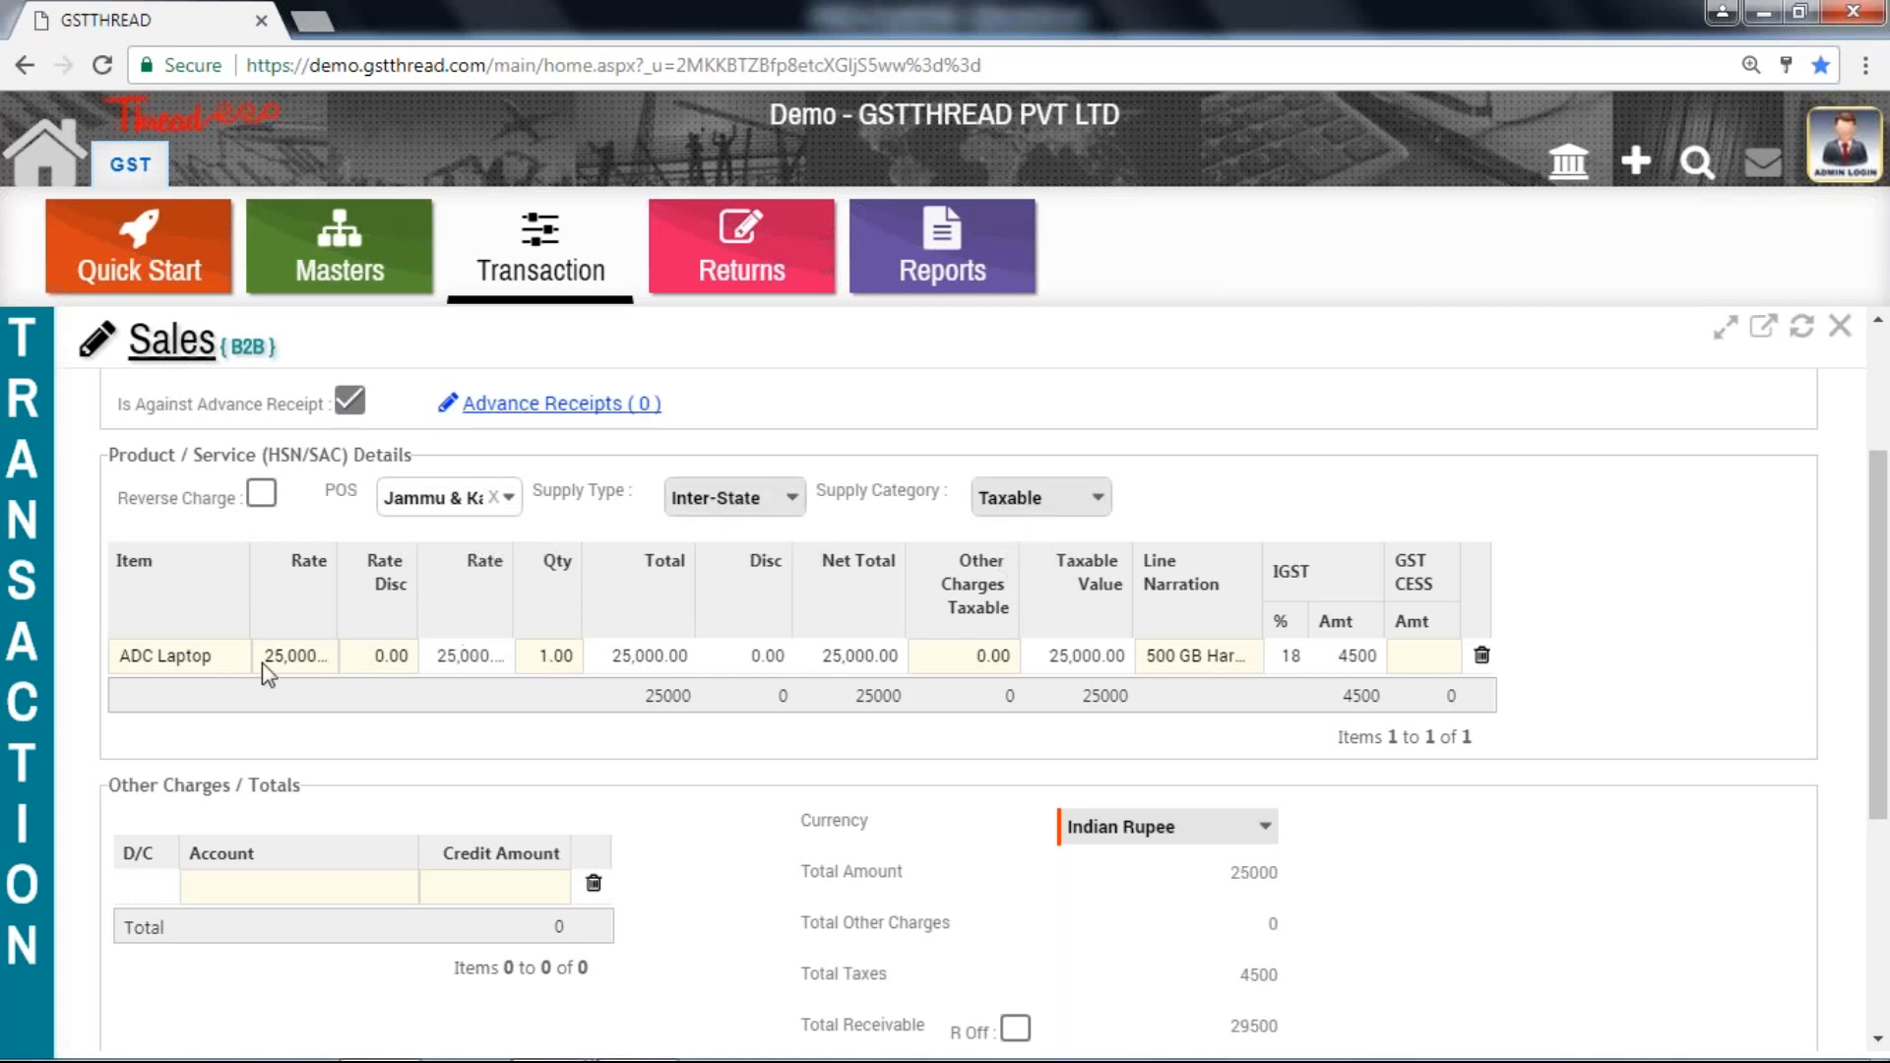
click(232, 660)
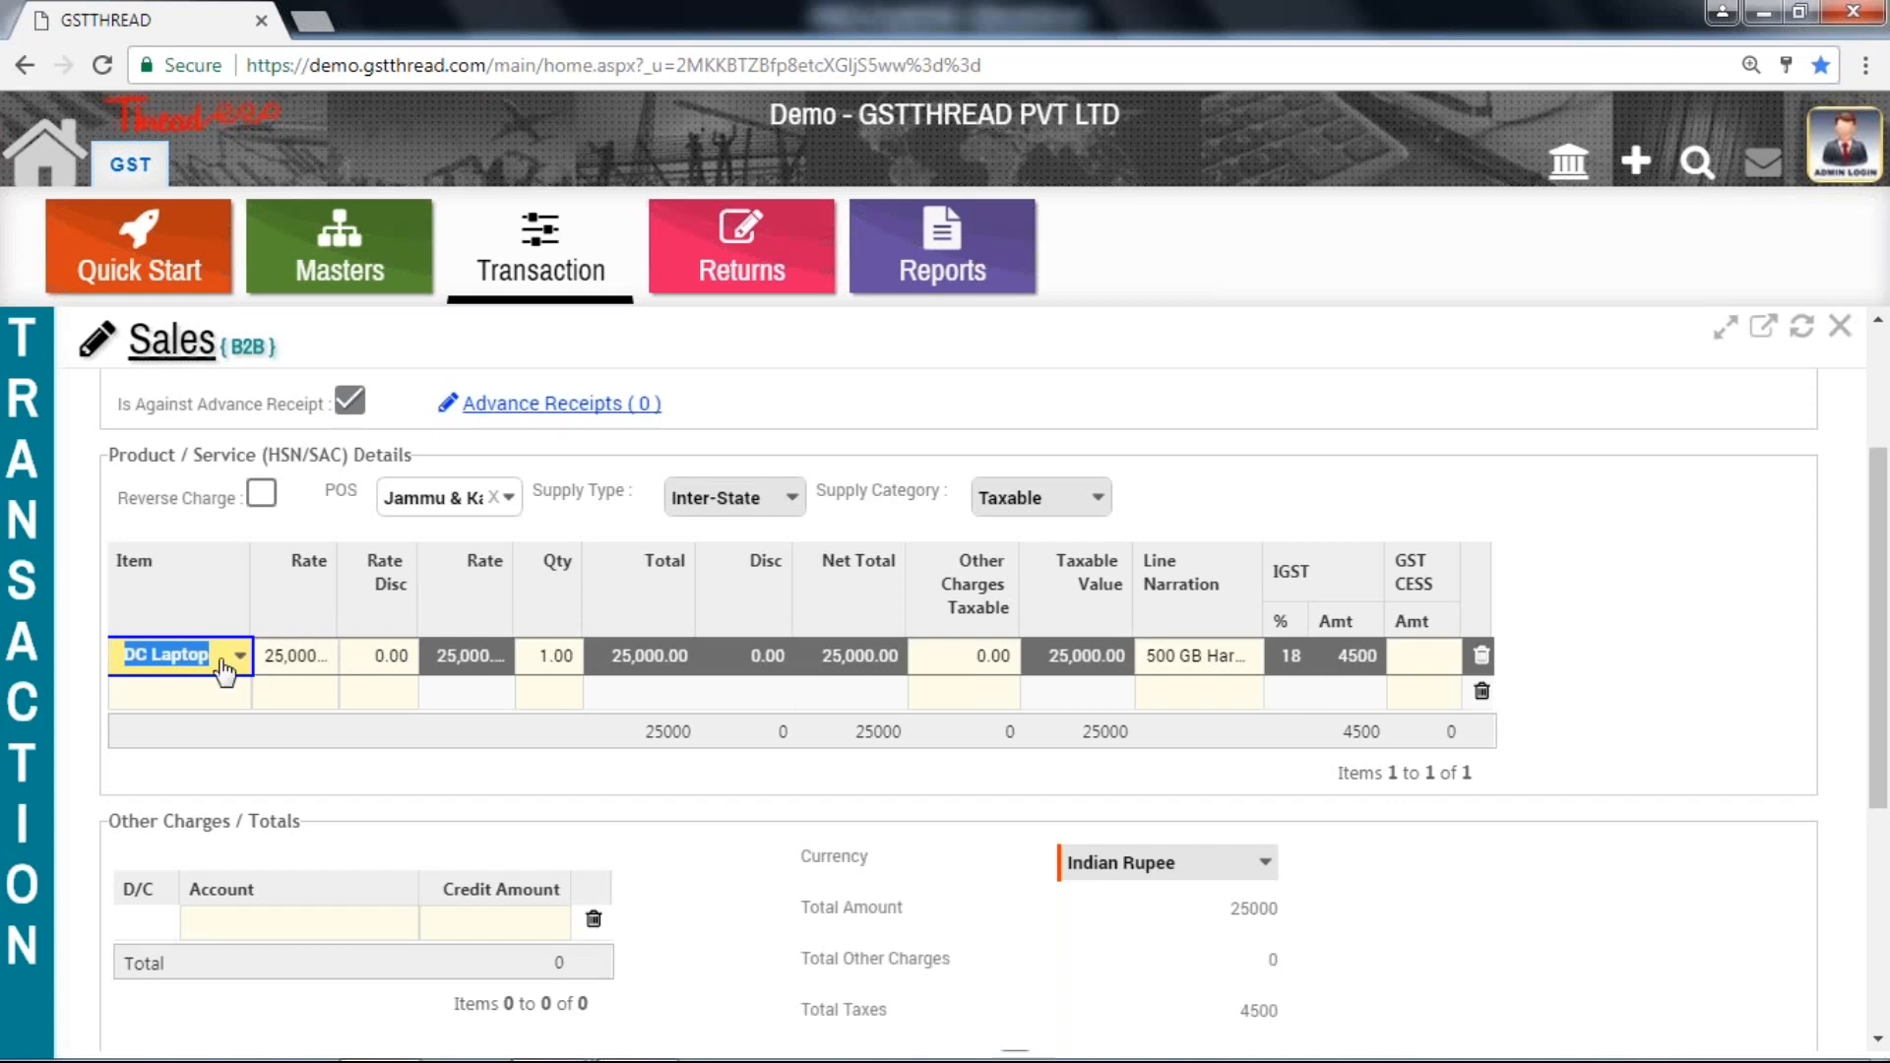
click(276, 657)
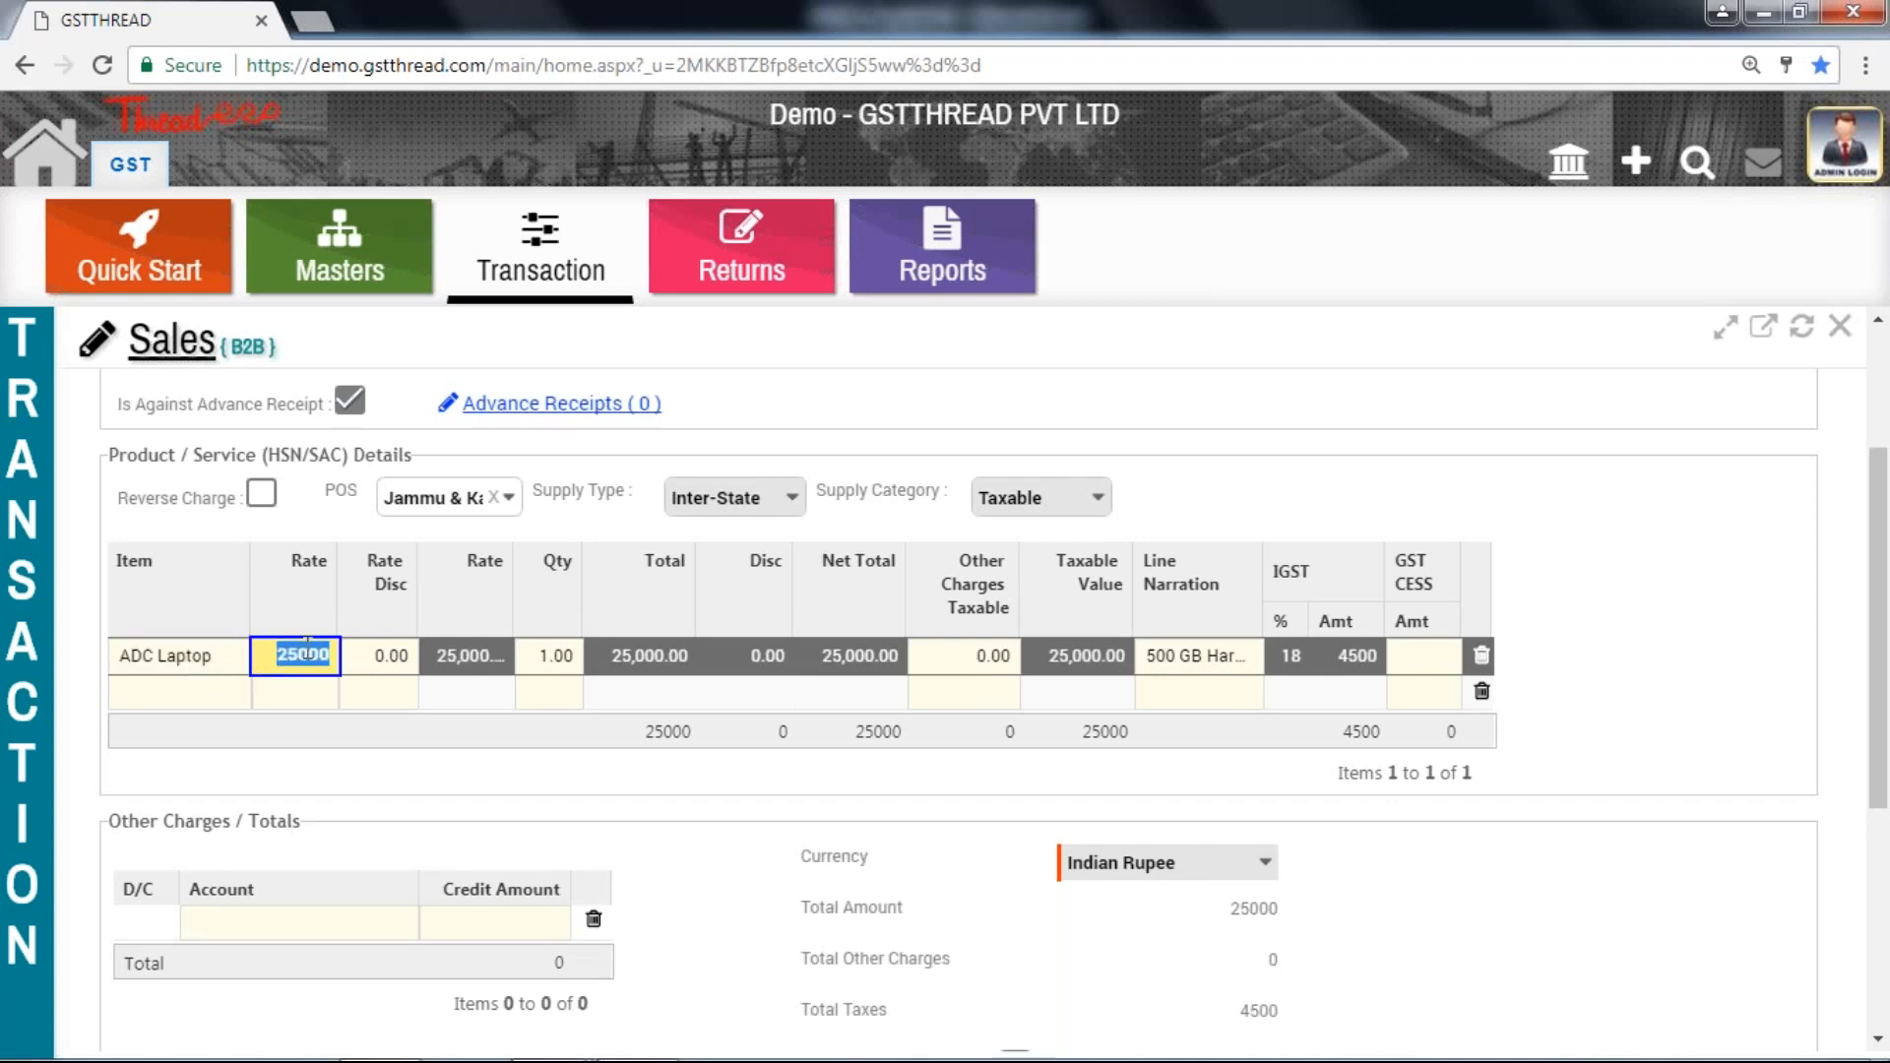
click(552, 654)
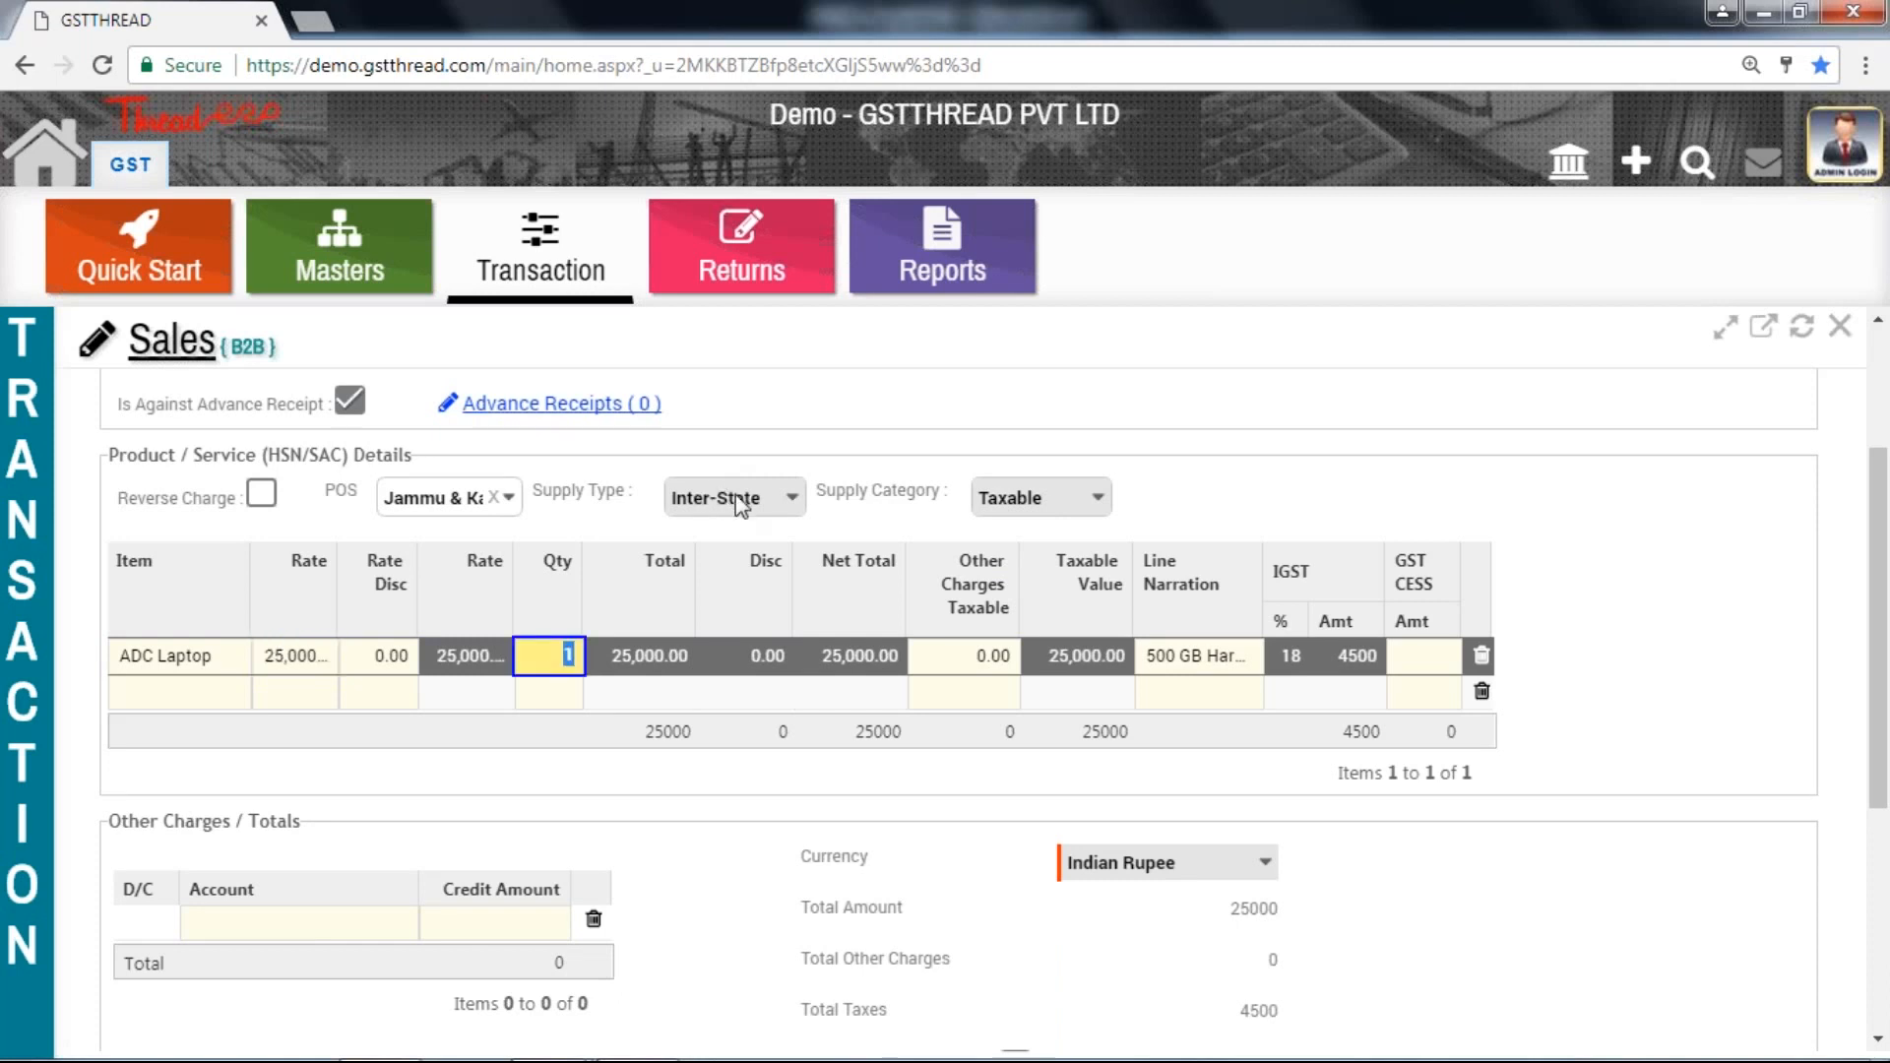
click(1307, 671)
- Check the account and credit amount fields for adding other charges to the invoice
drag(1881, 768, 1885, 805)
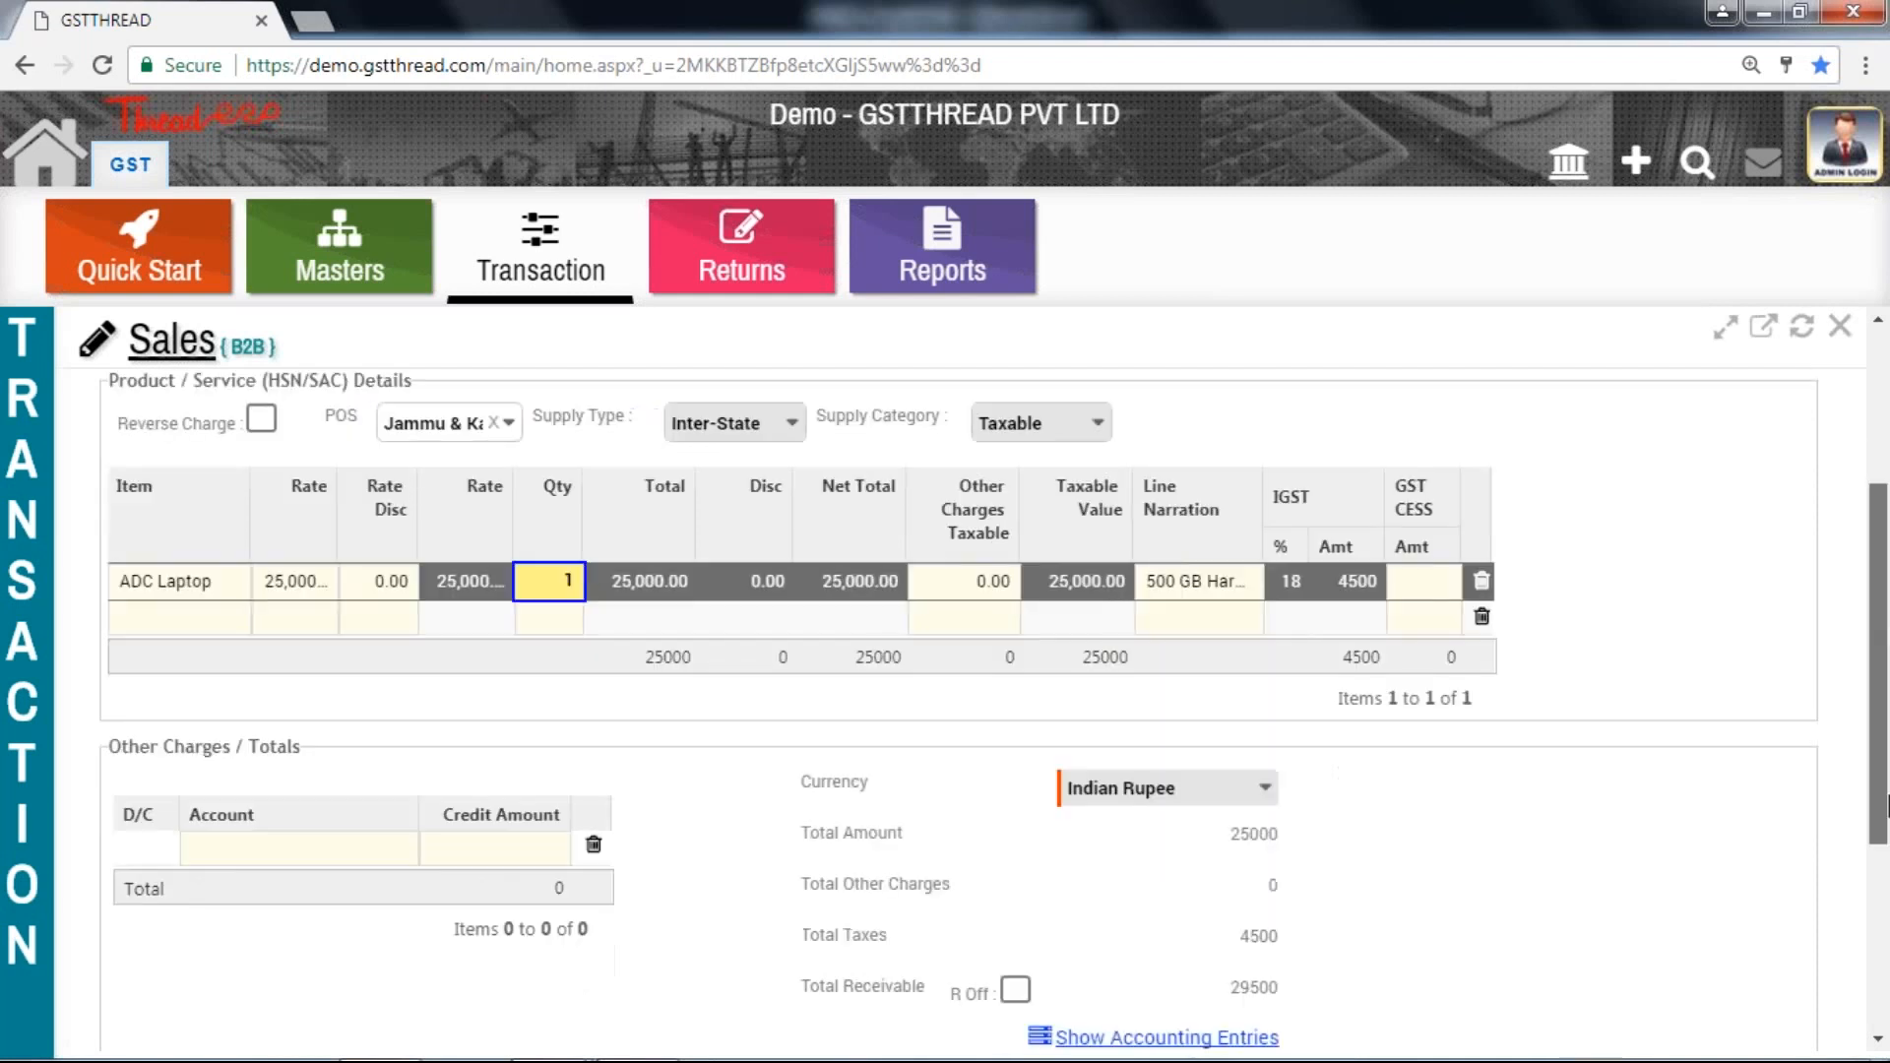
scroll(1000, 426, down, 4)
click(364, 483)
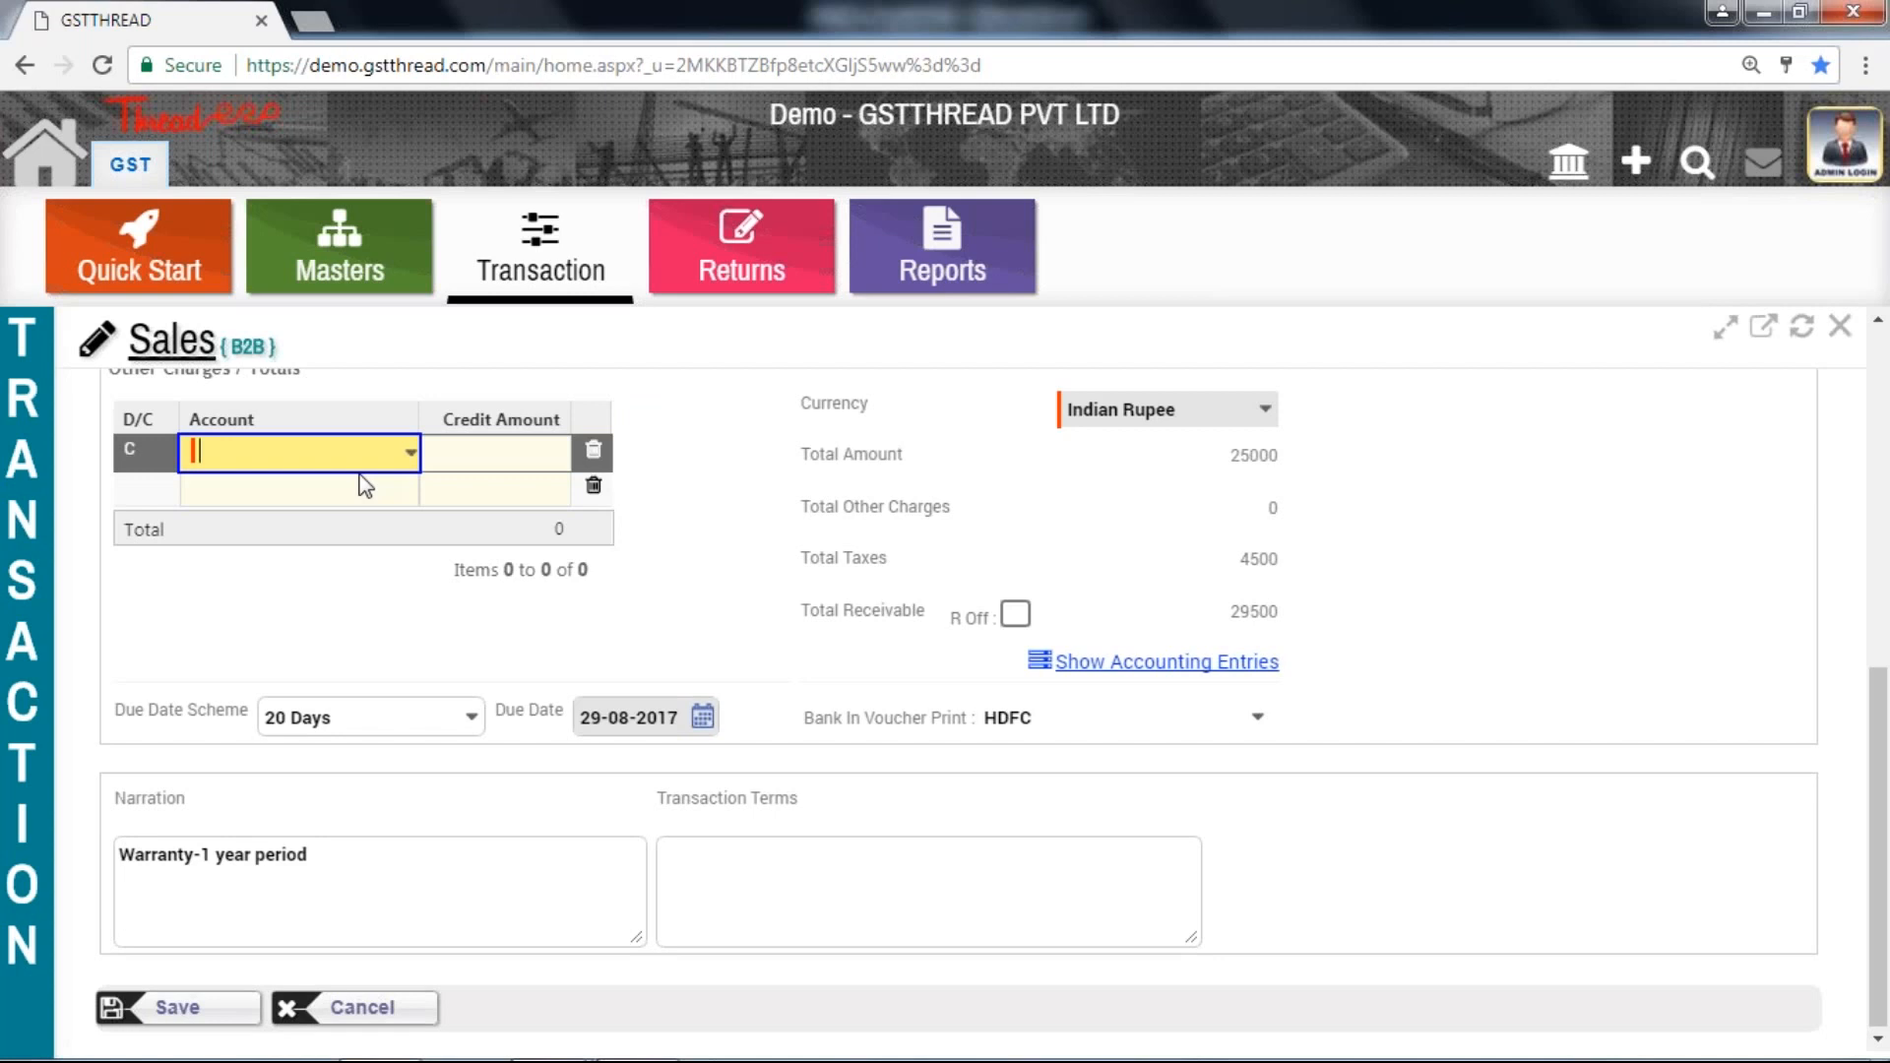
click(485, 461)
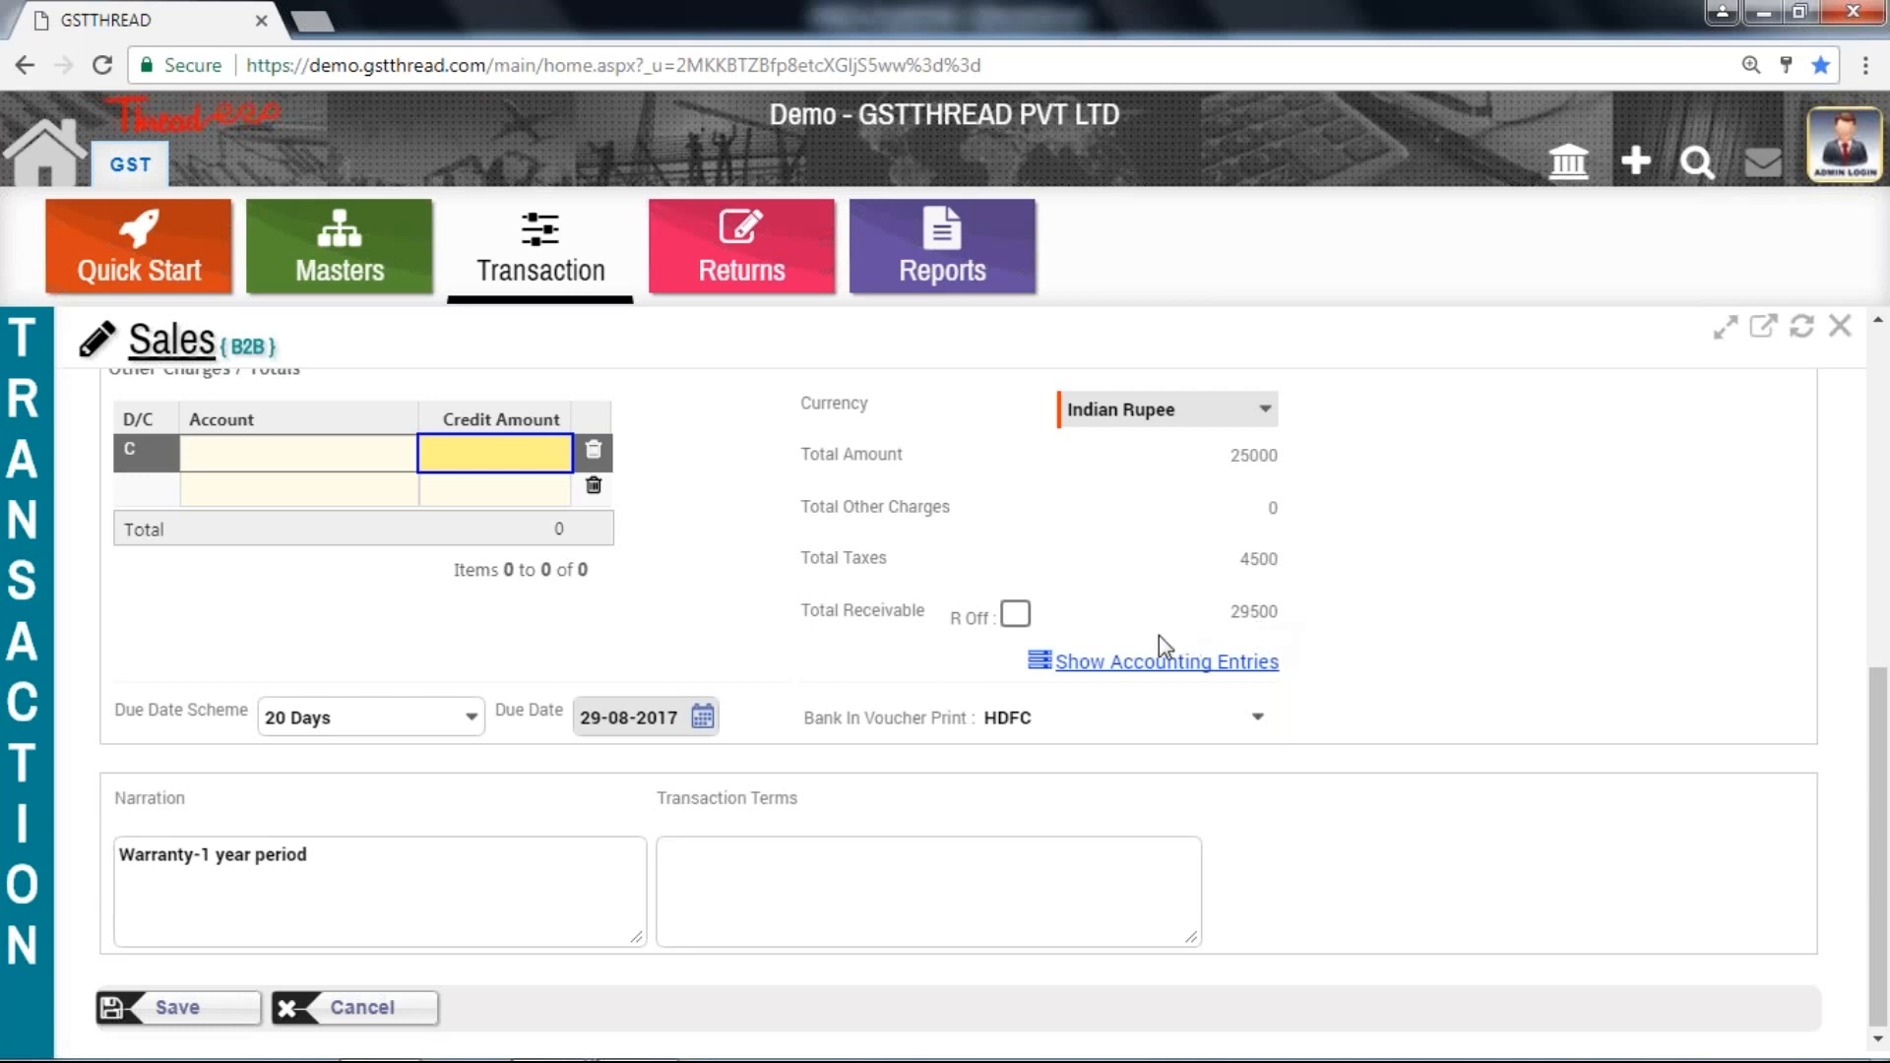
- Enable rounding off for the total receivable and review the invoice's accounting entries
click(1028, 614)
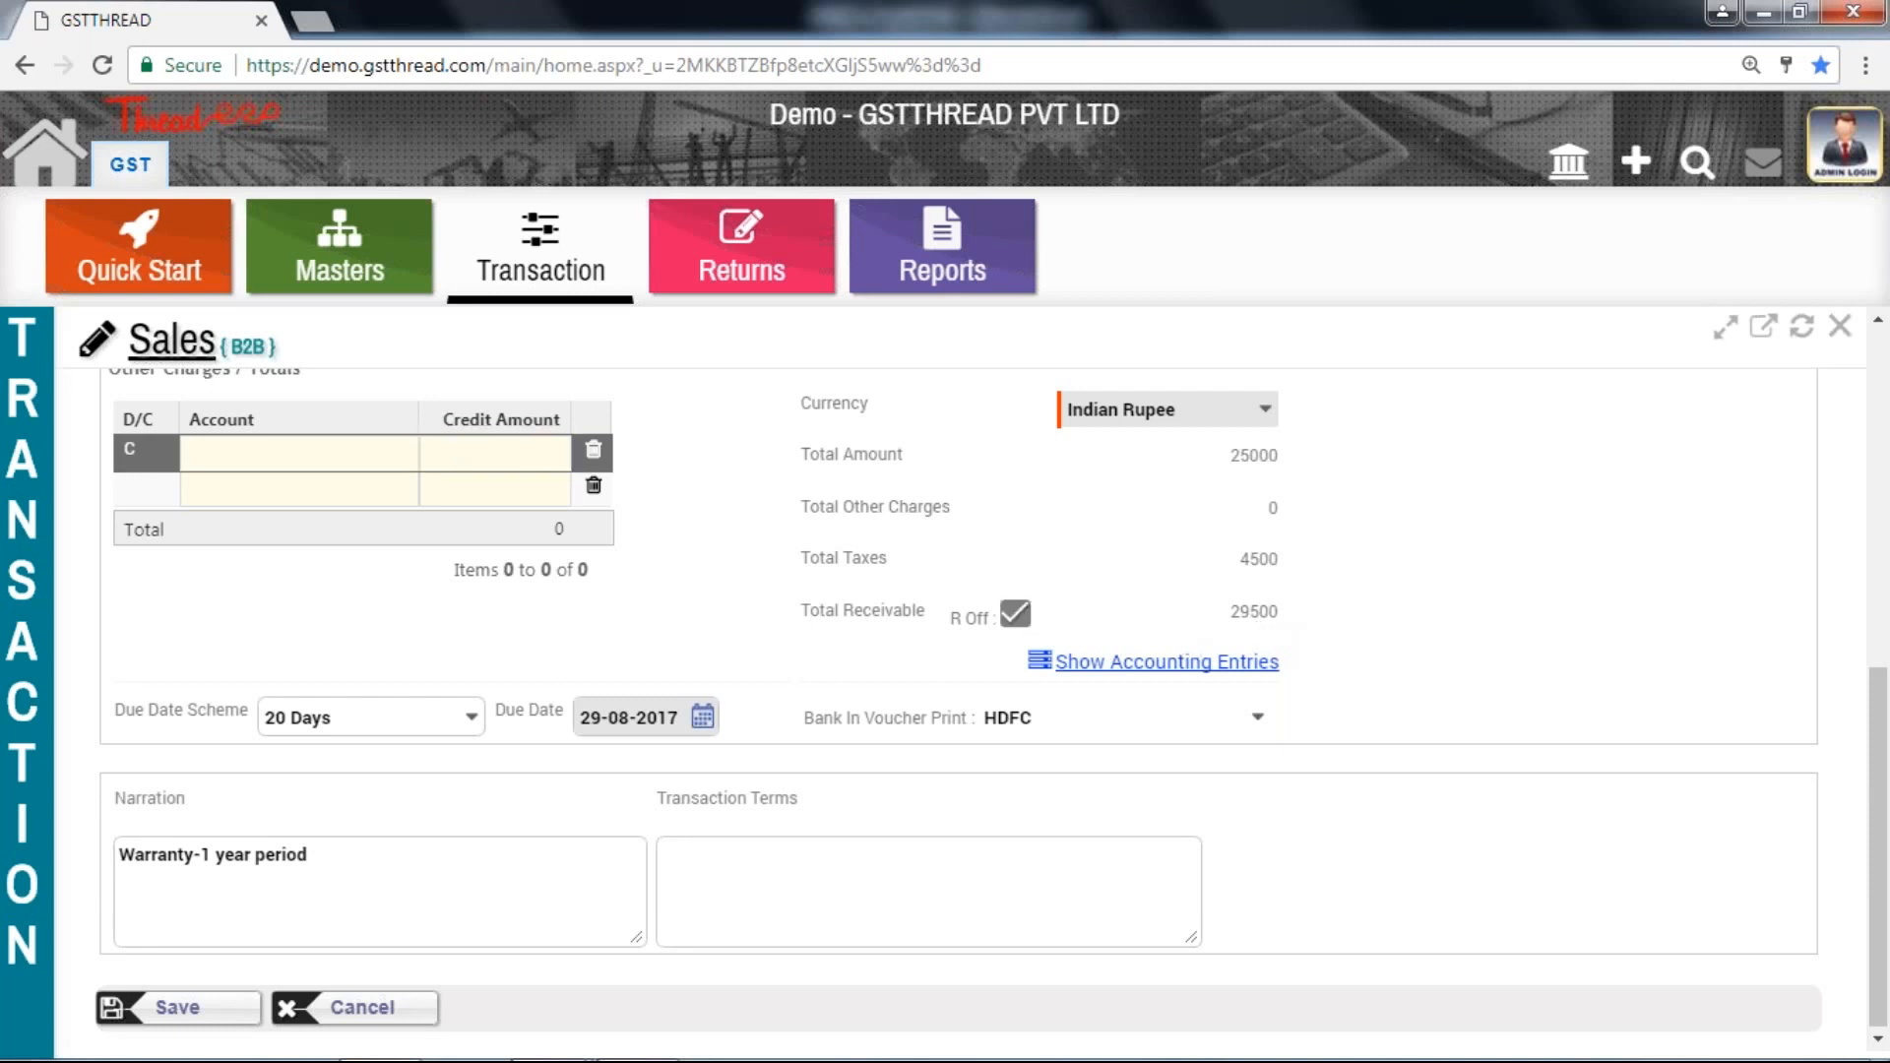
click(1106, 663)
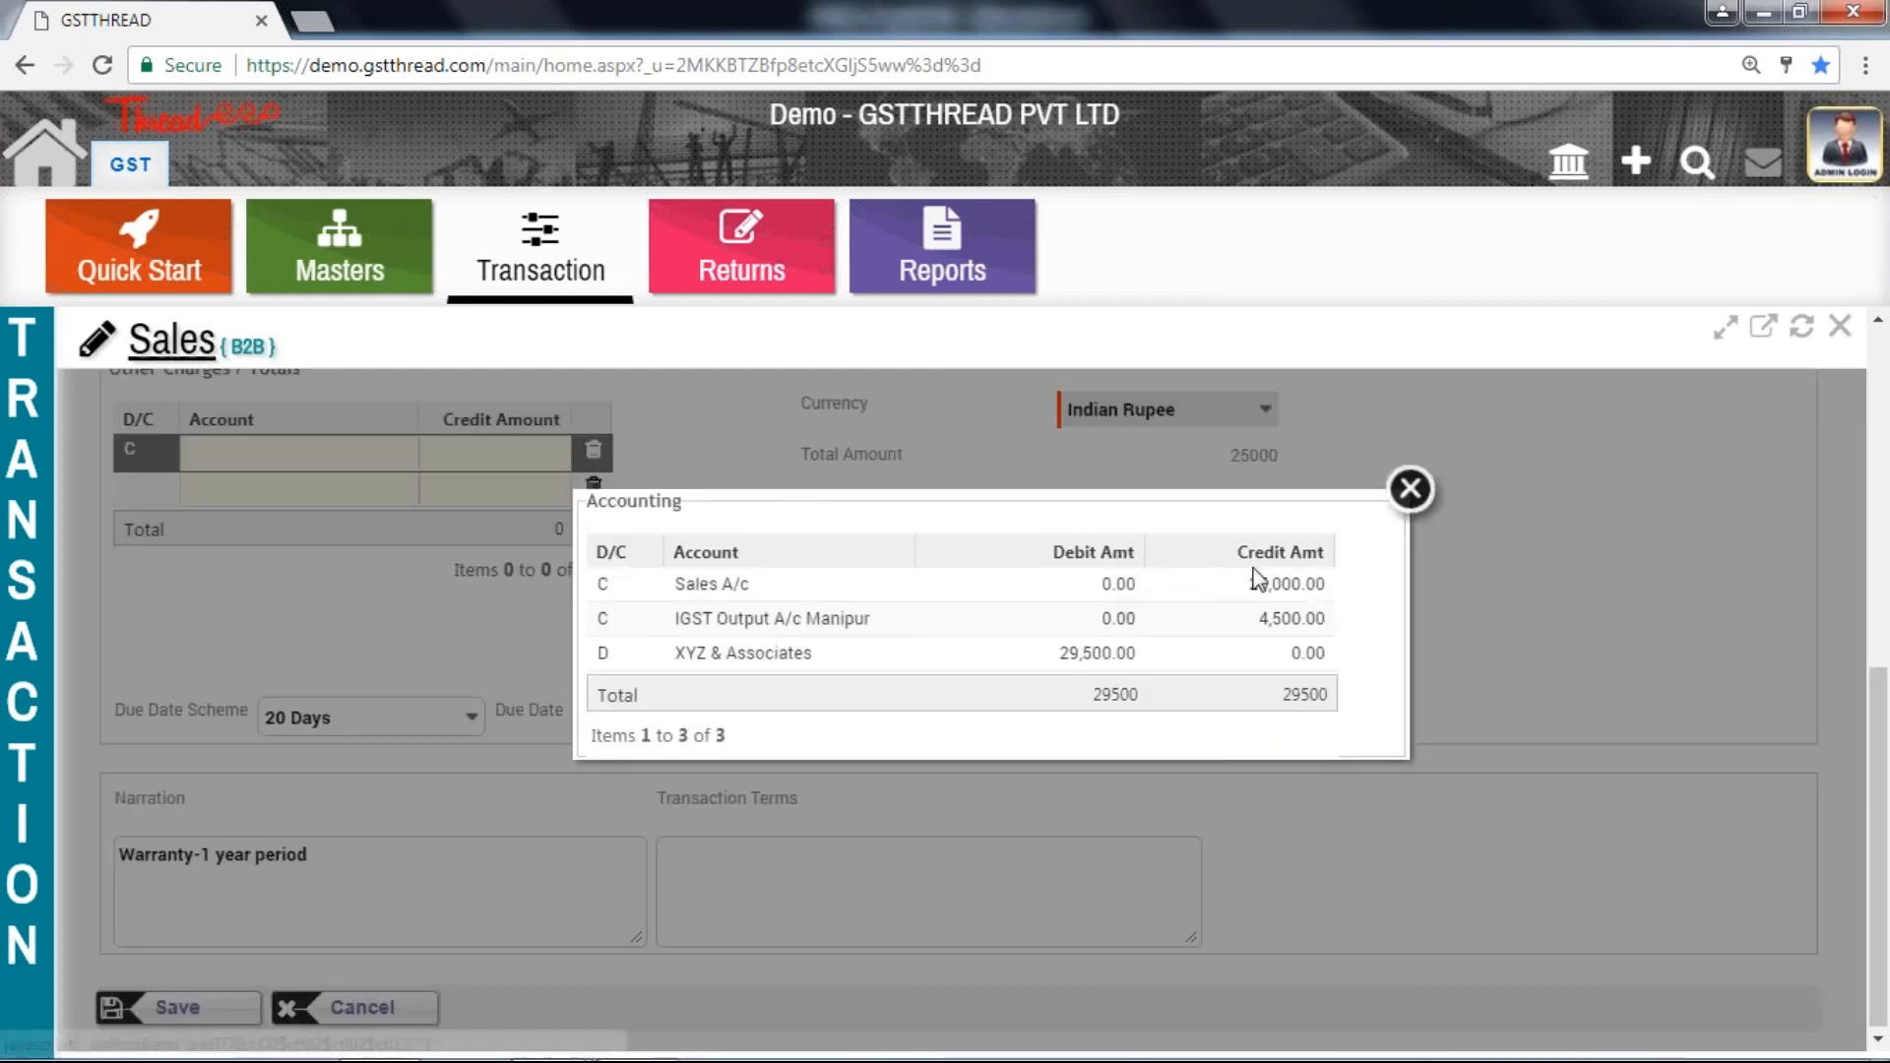
click(1409, 489)
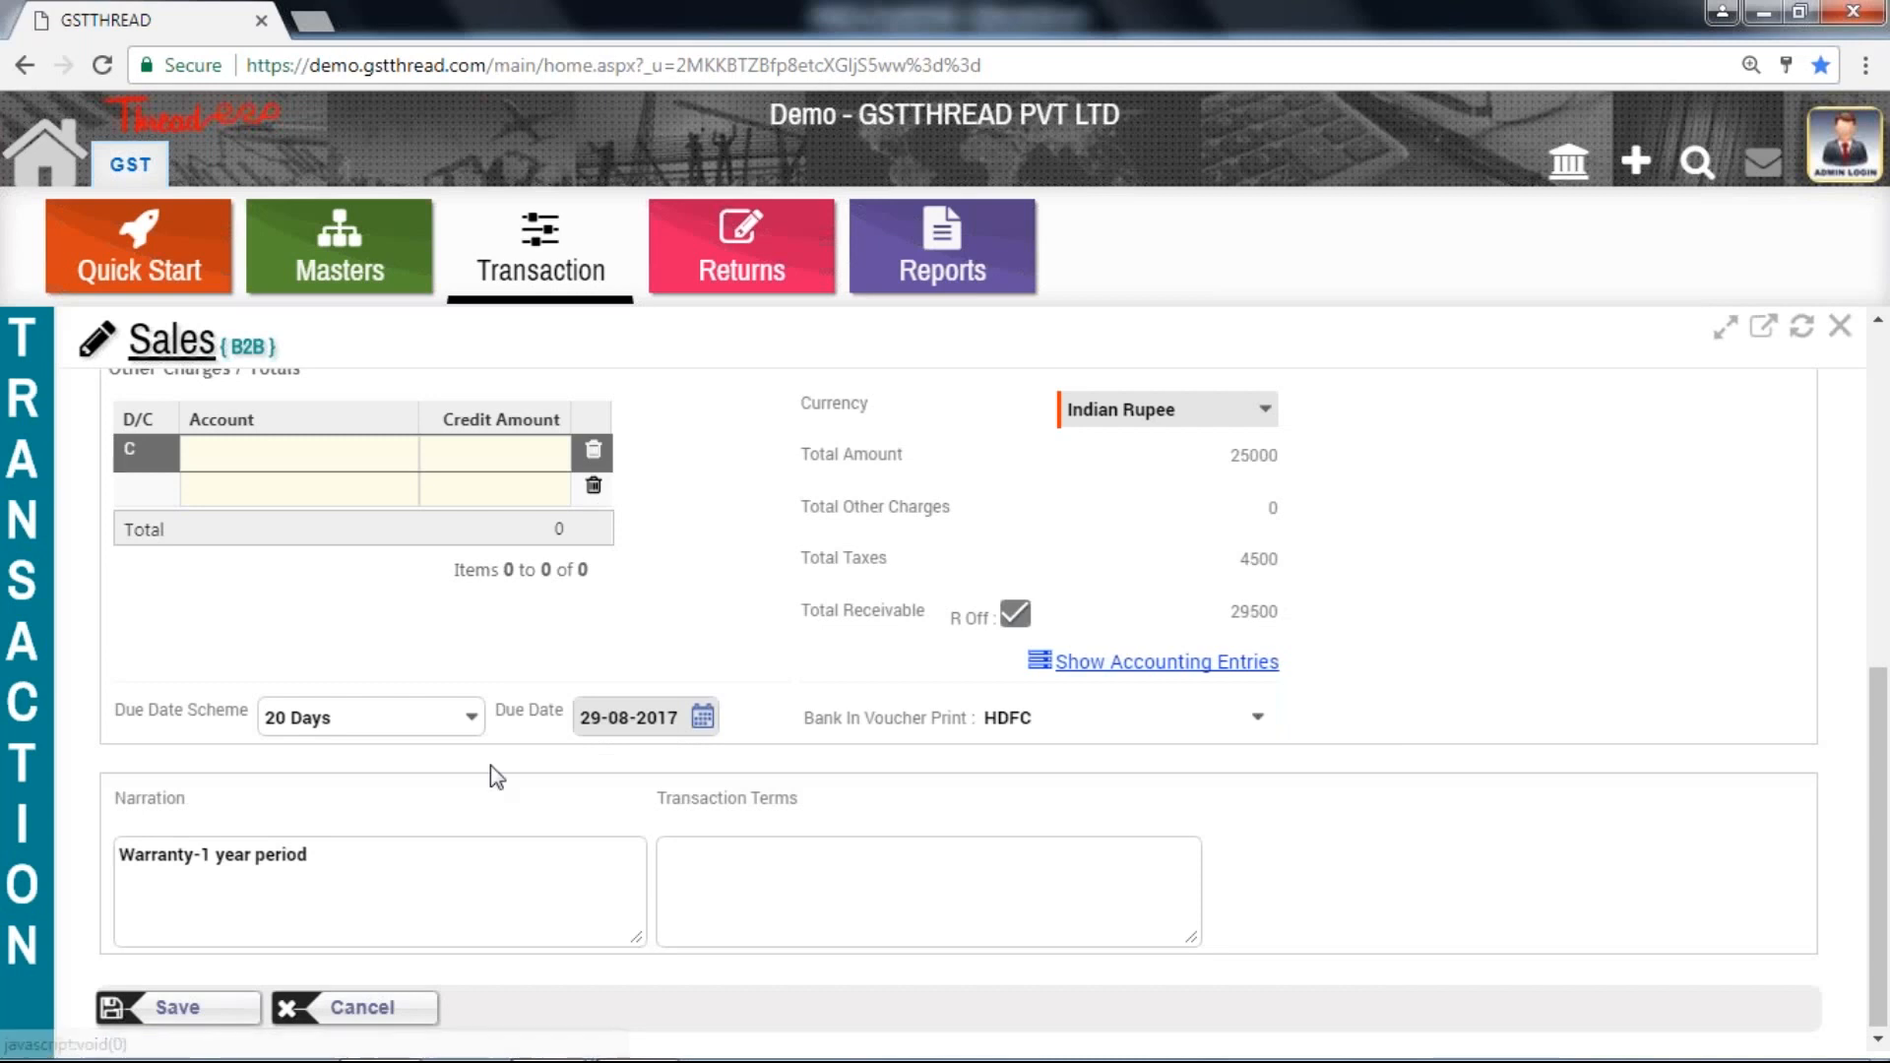
- Check the due date schemes, voucher print bank choices, narration and transaction terms without changing them, and save the invoice
click(409, 721)
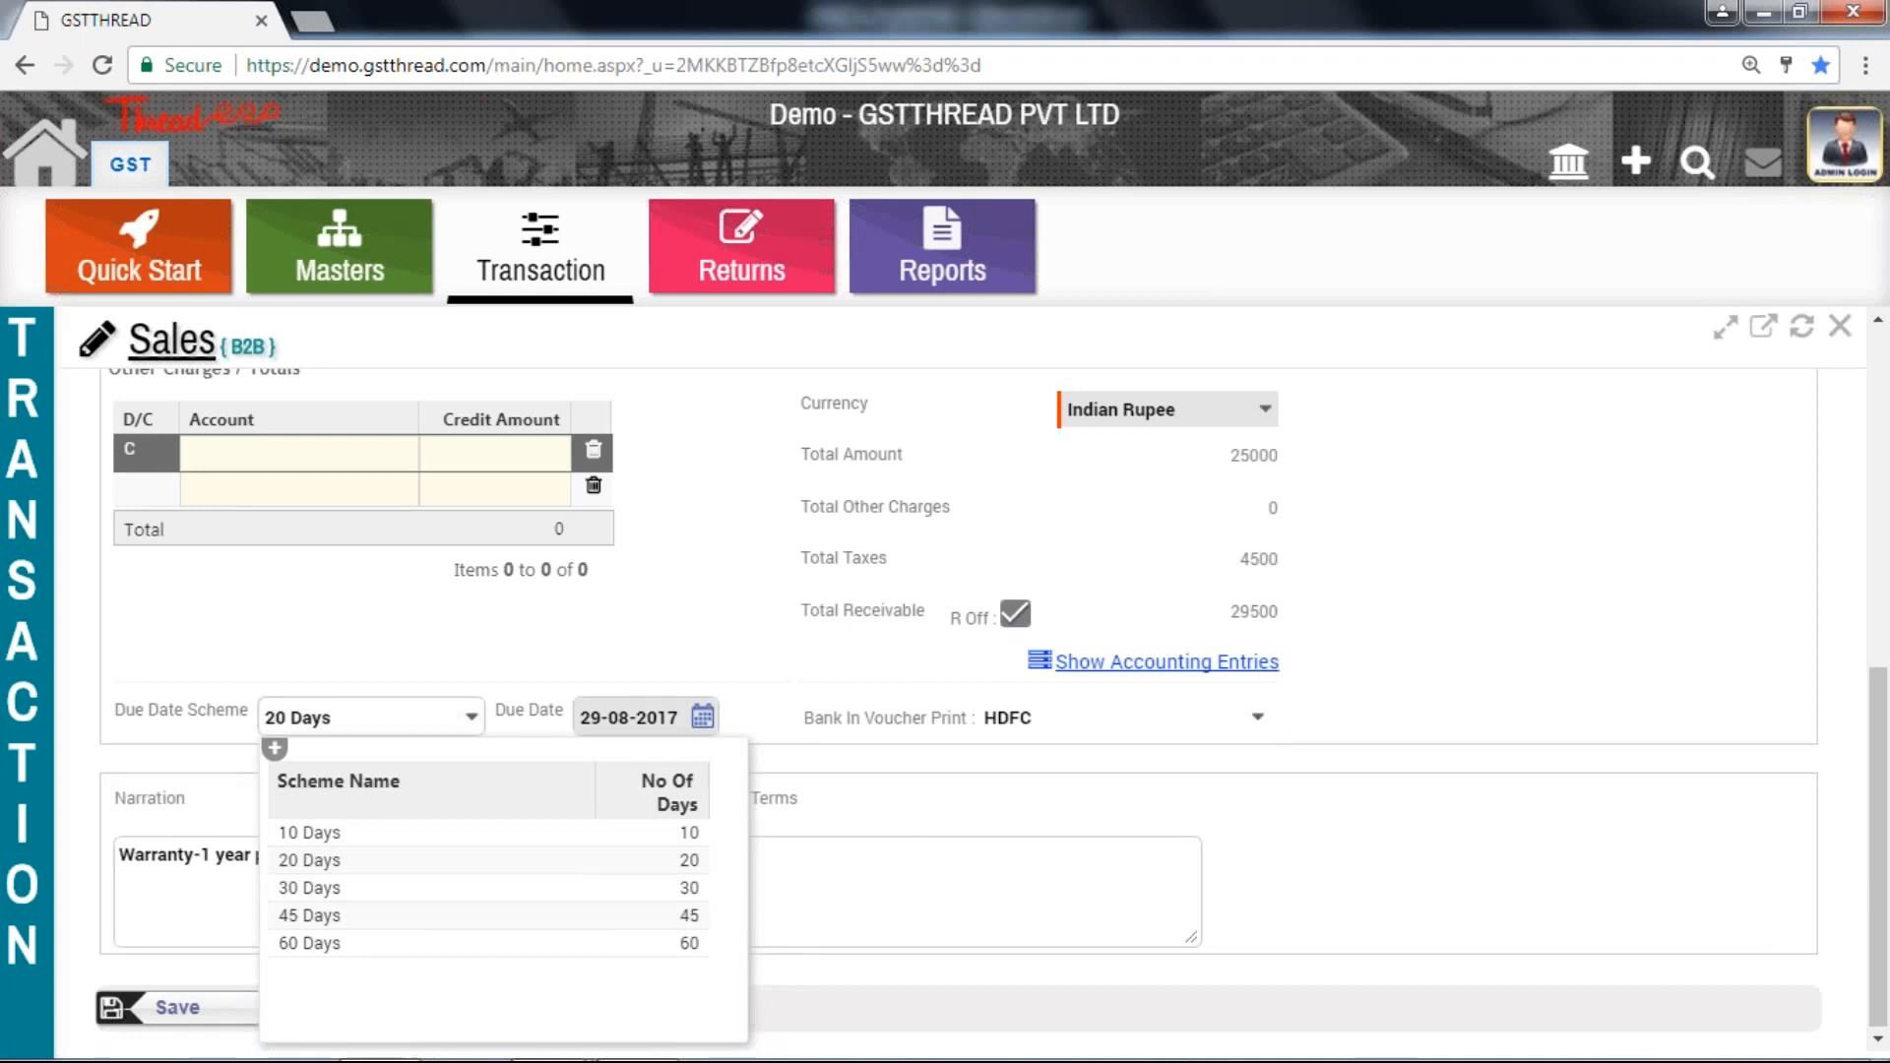
click(915, 836)
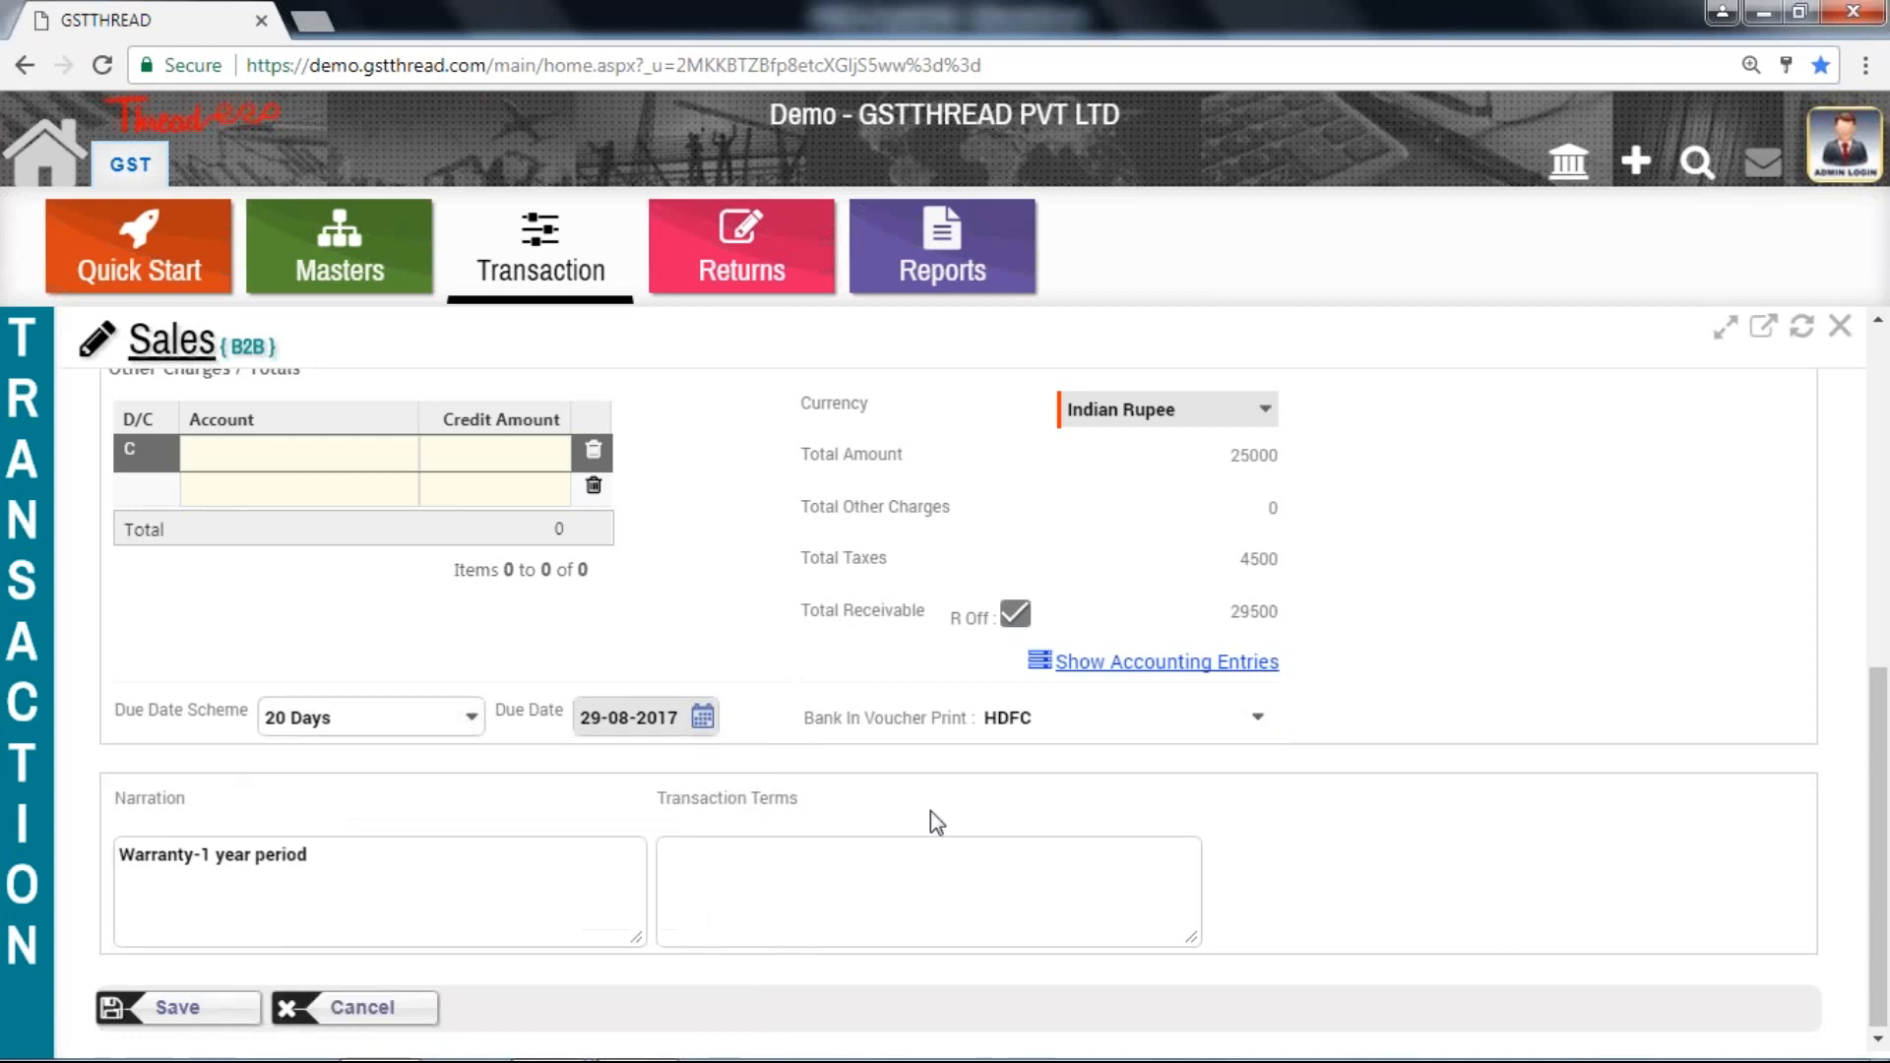
click(1097, 724)
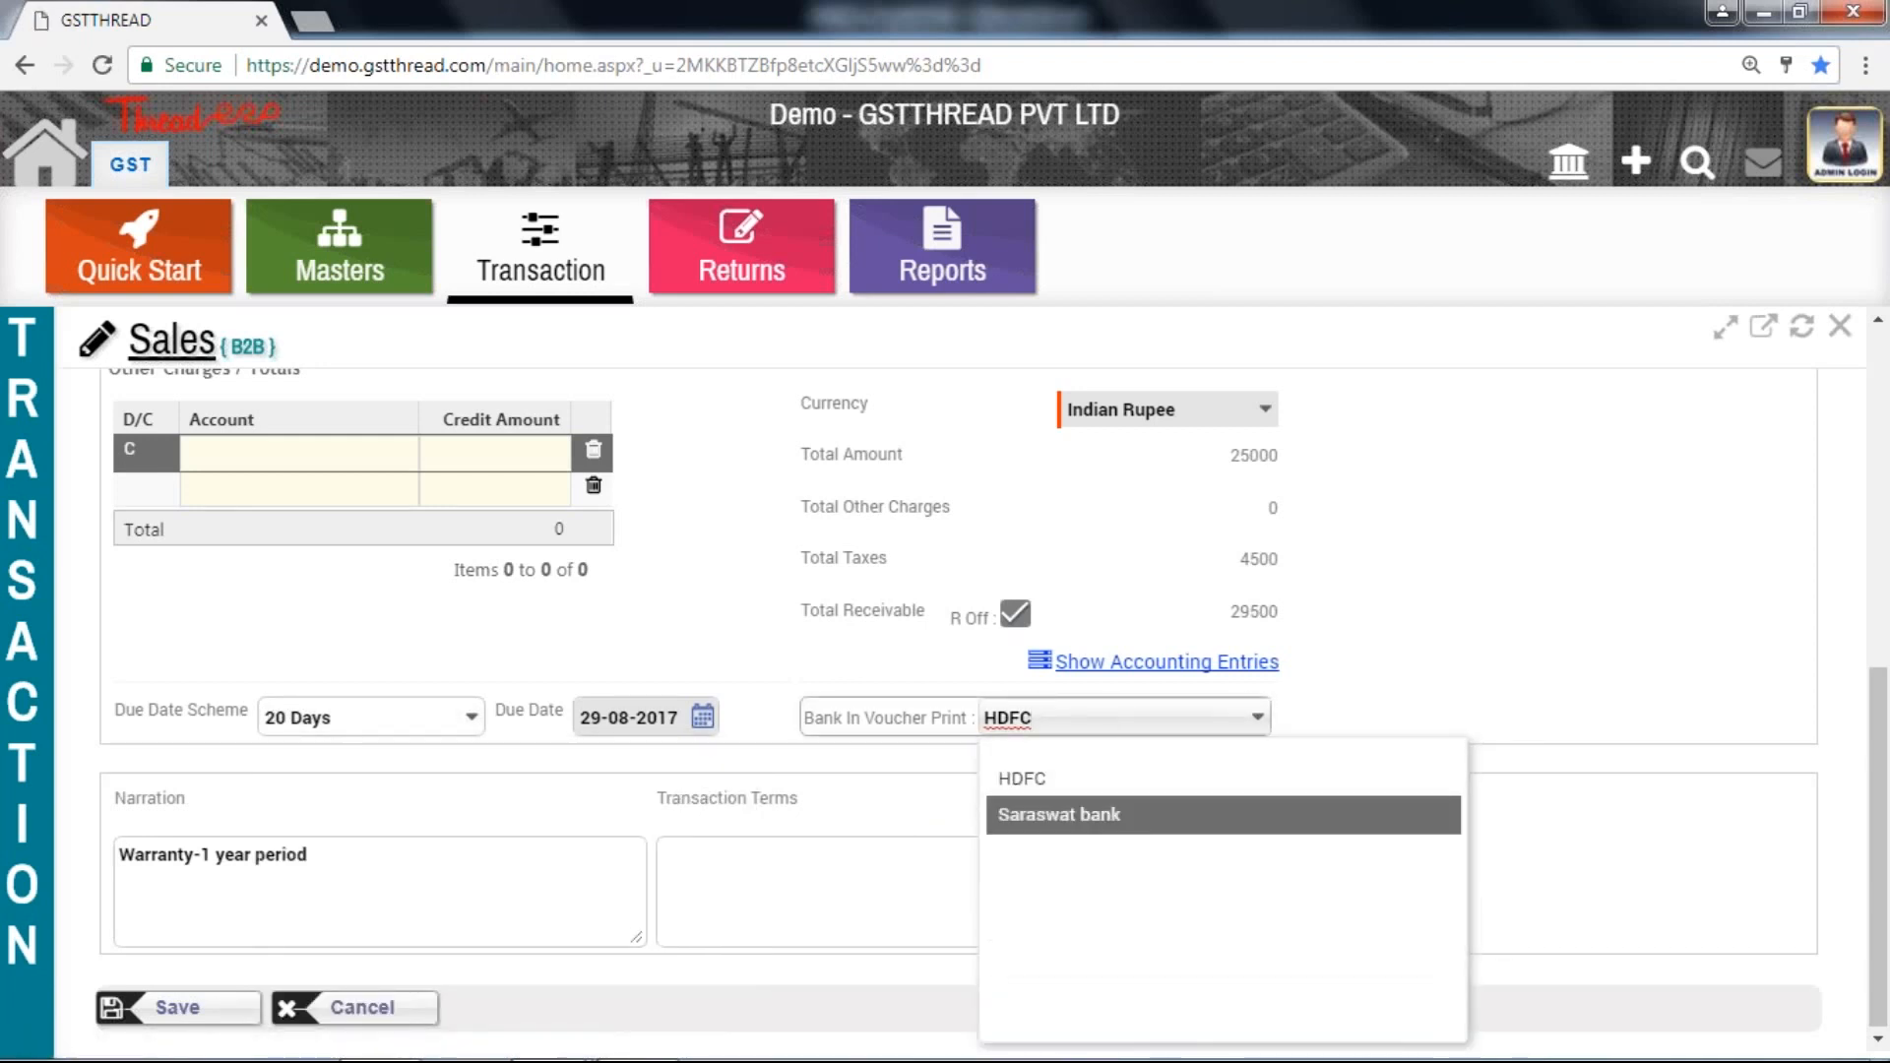
click(560, 849)
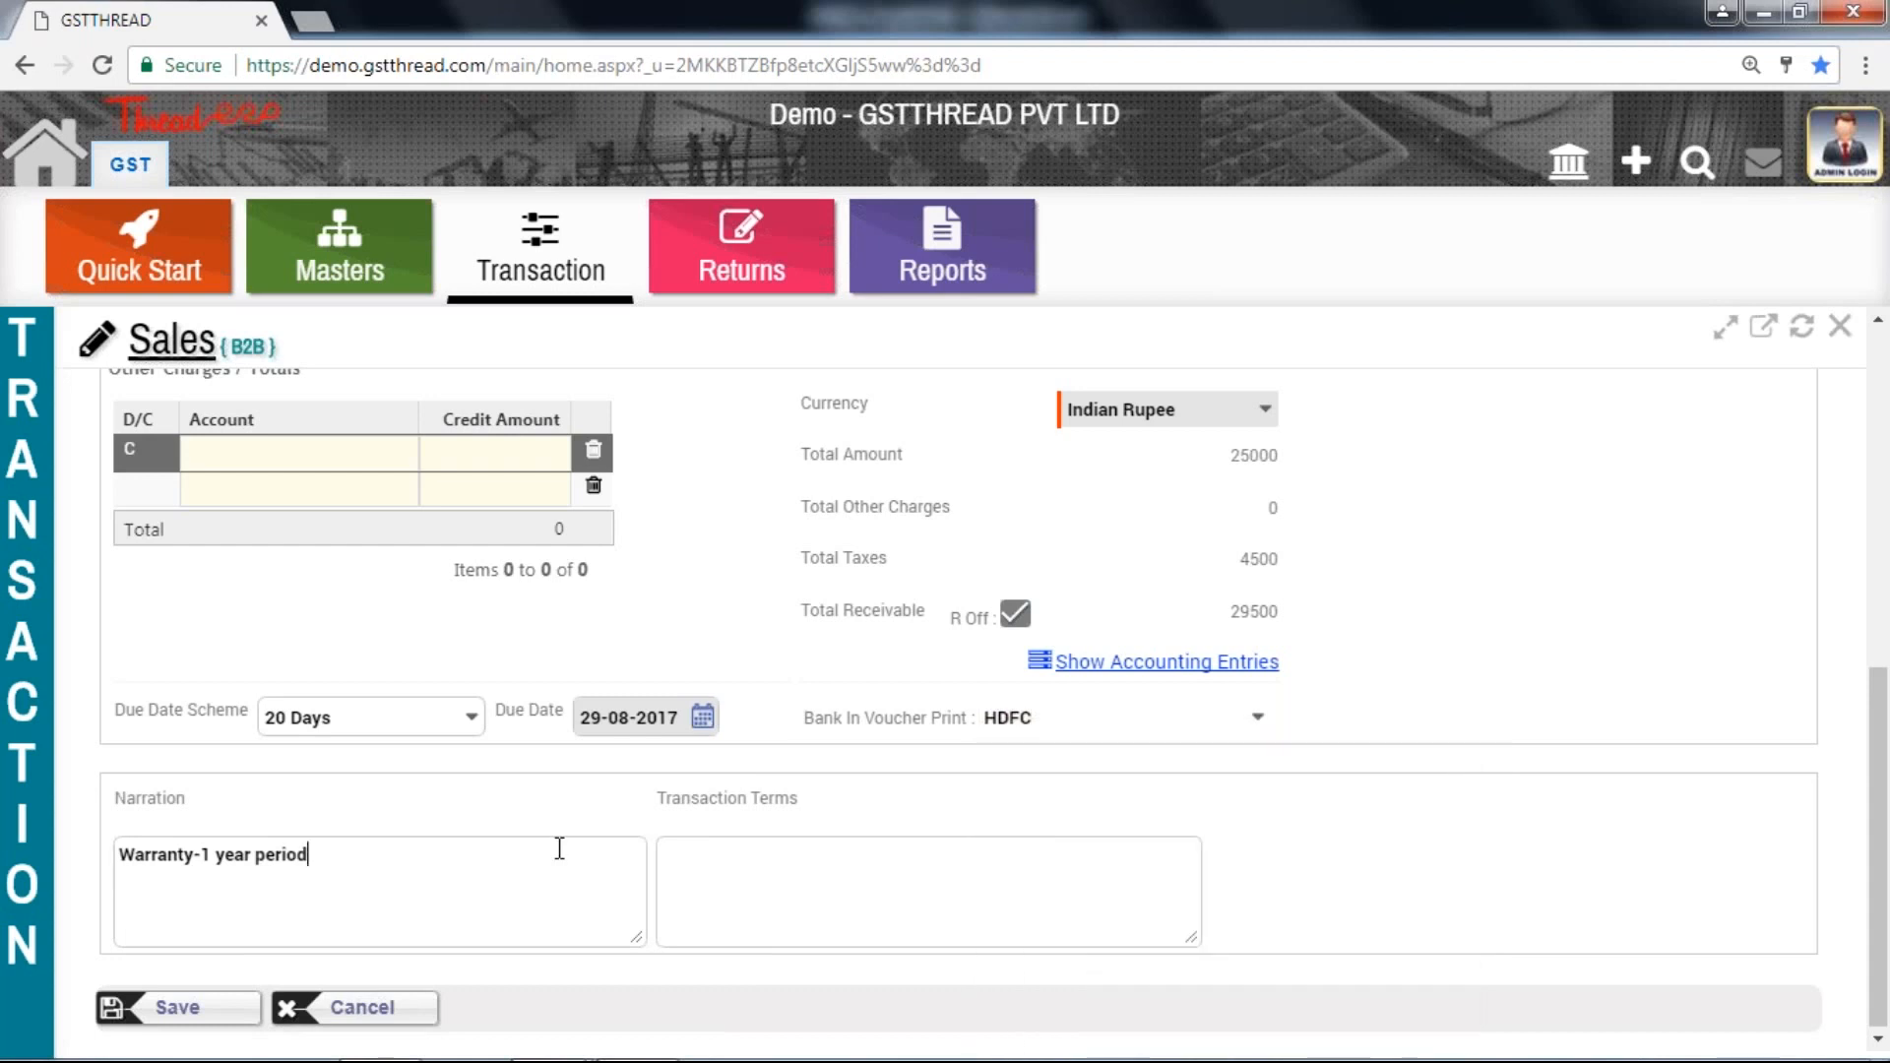
click(684, 873)
click(180, 1009)
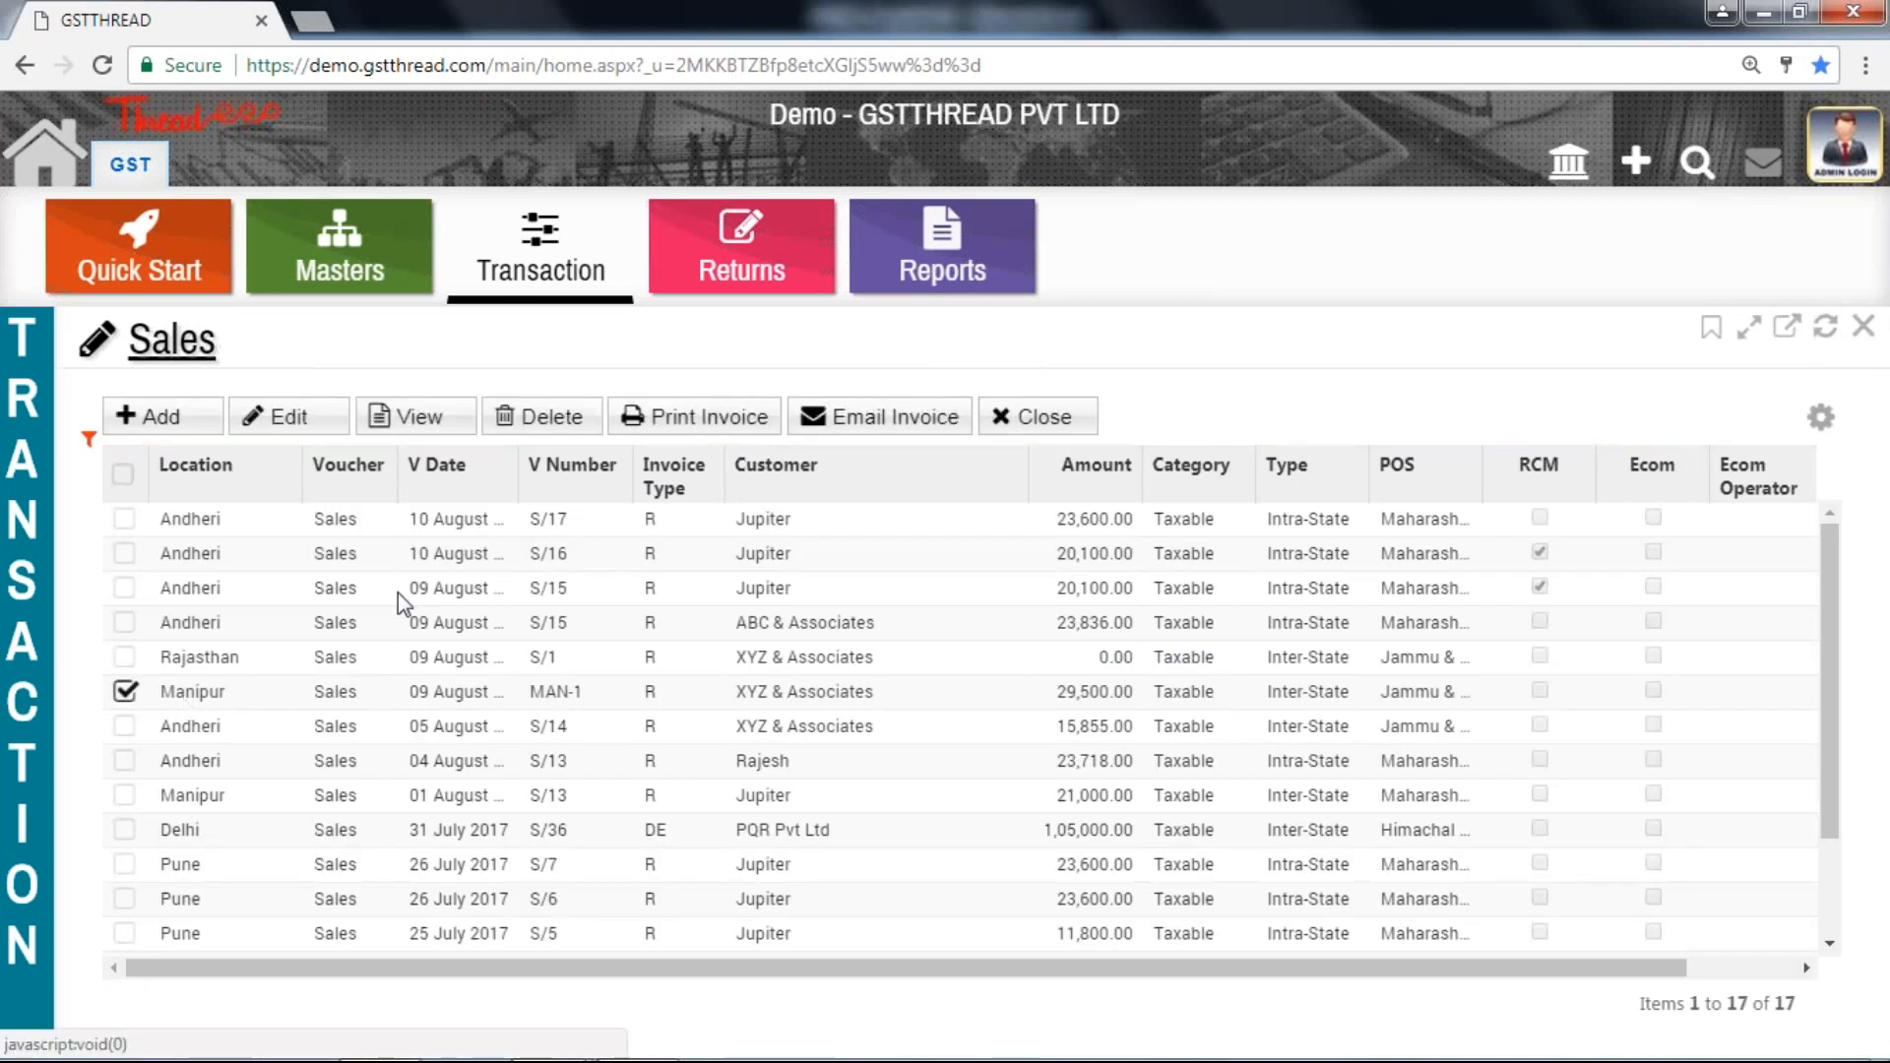
- Open the print preview of invoice MAN-1 and enlarge it to 115%
click(654, 416)
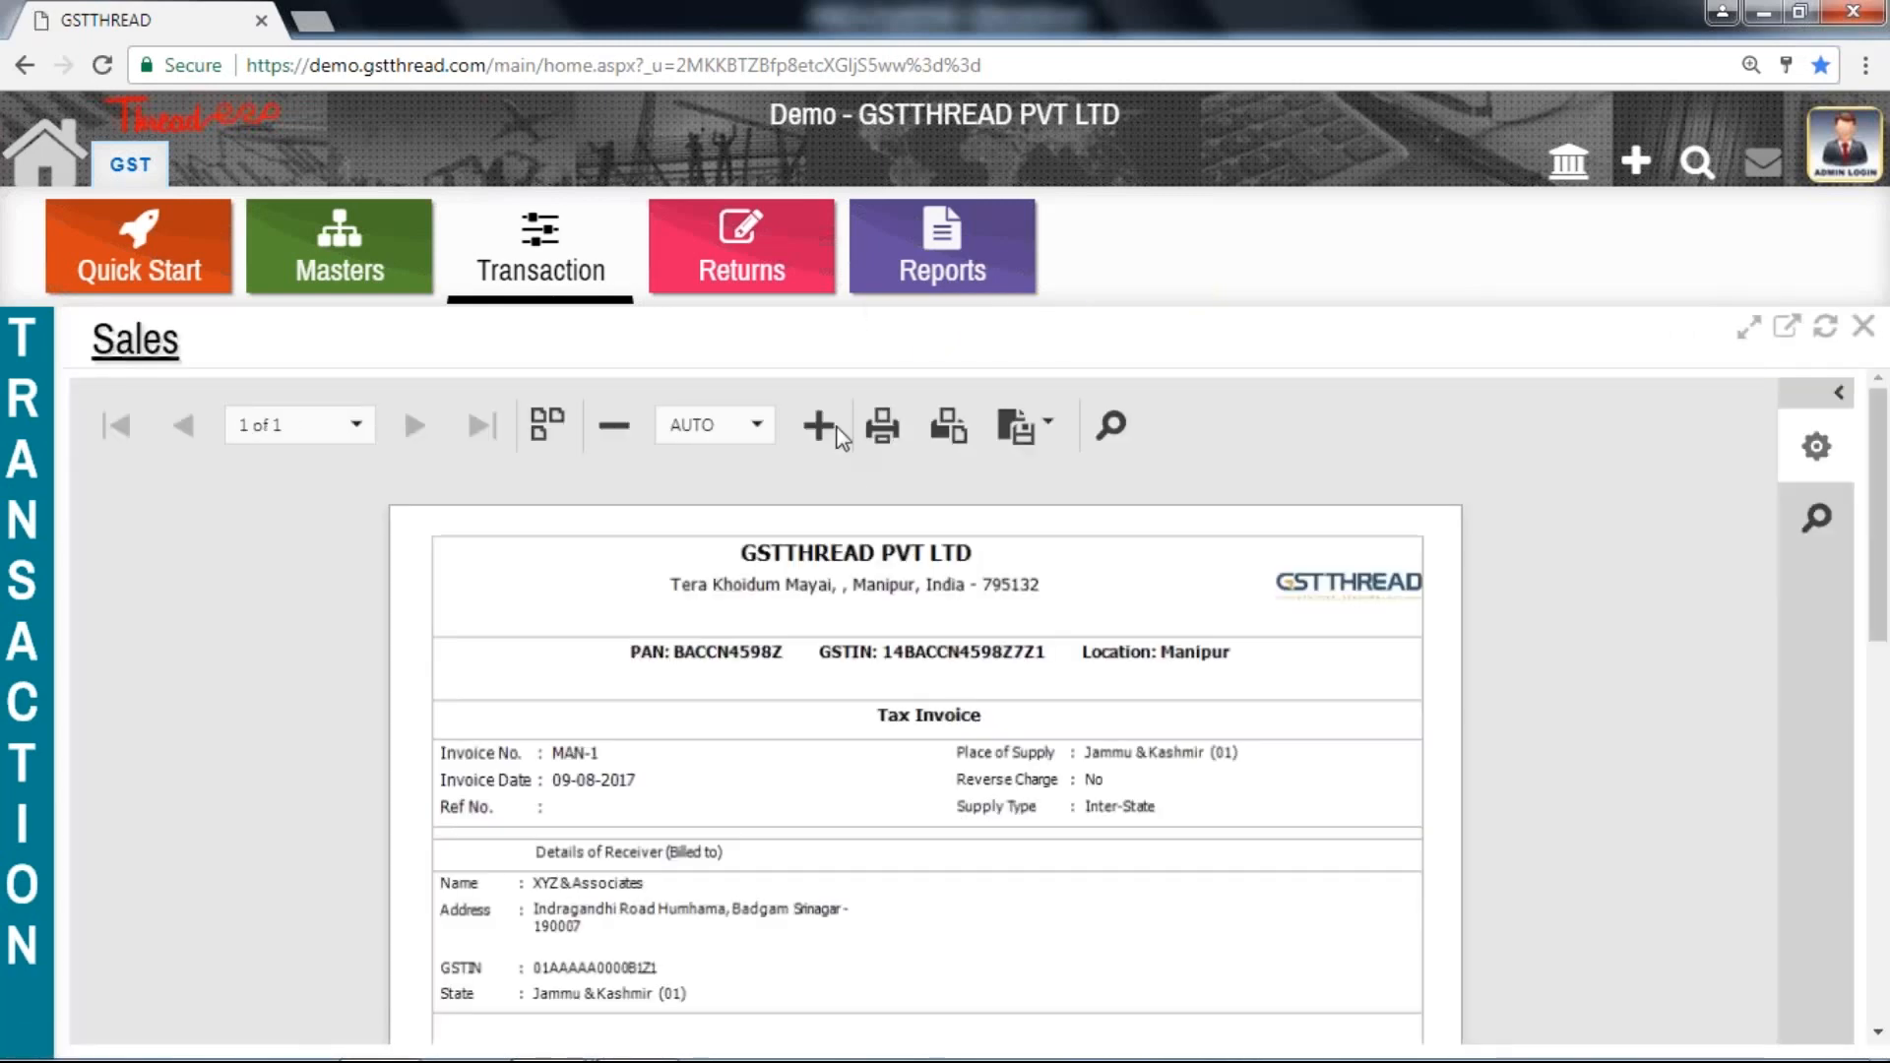
click(819, 426)
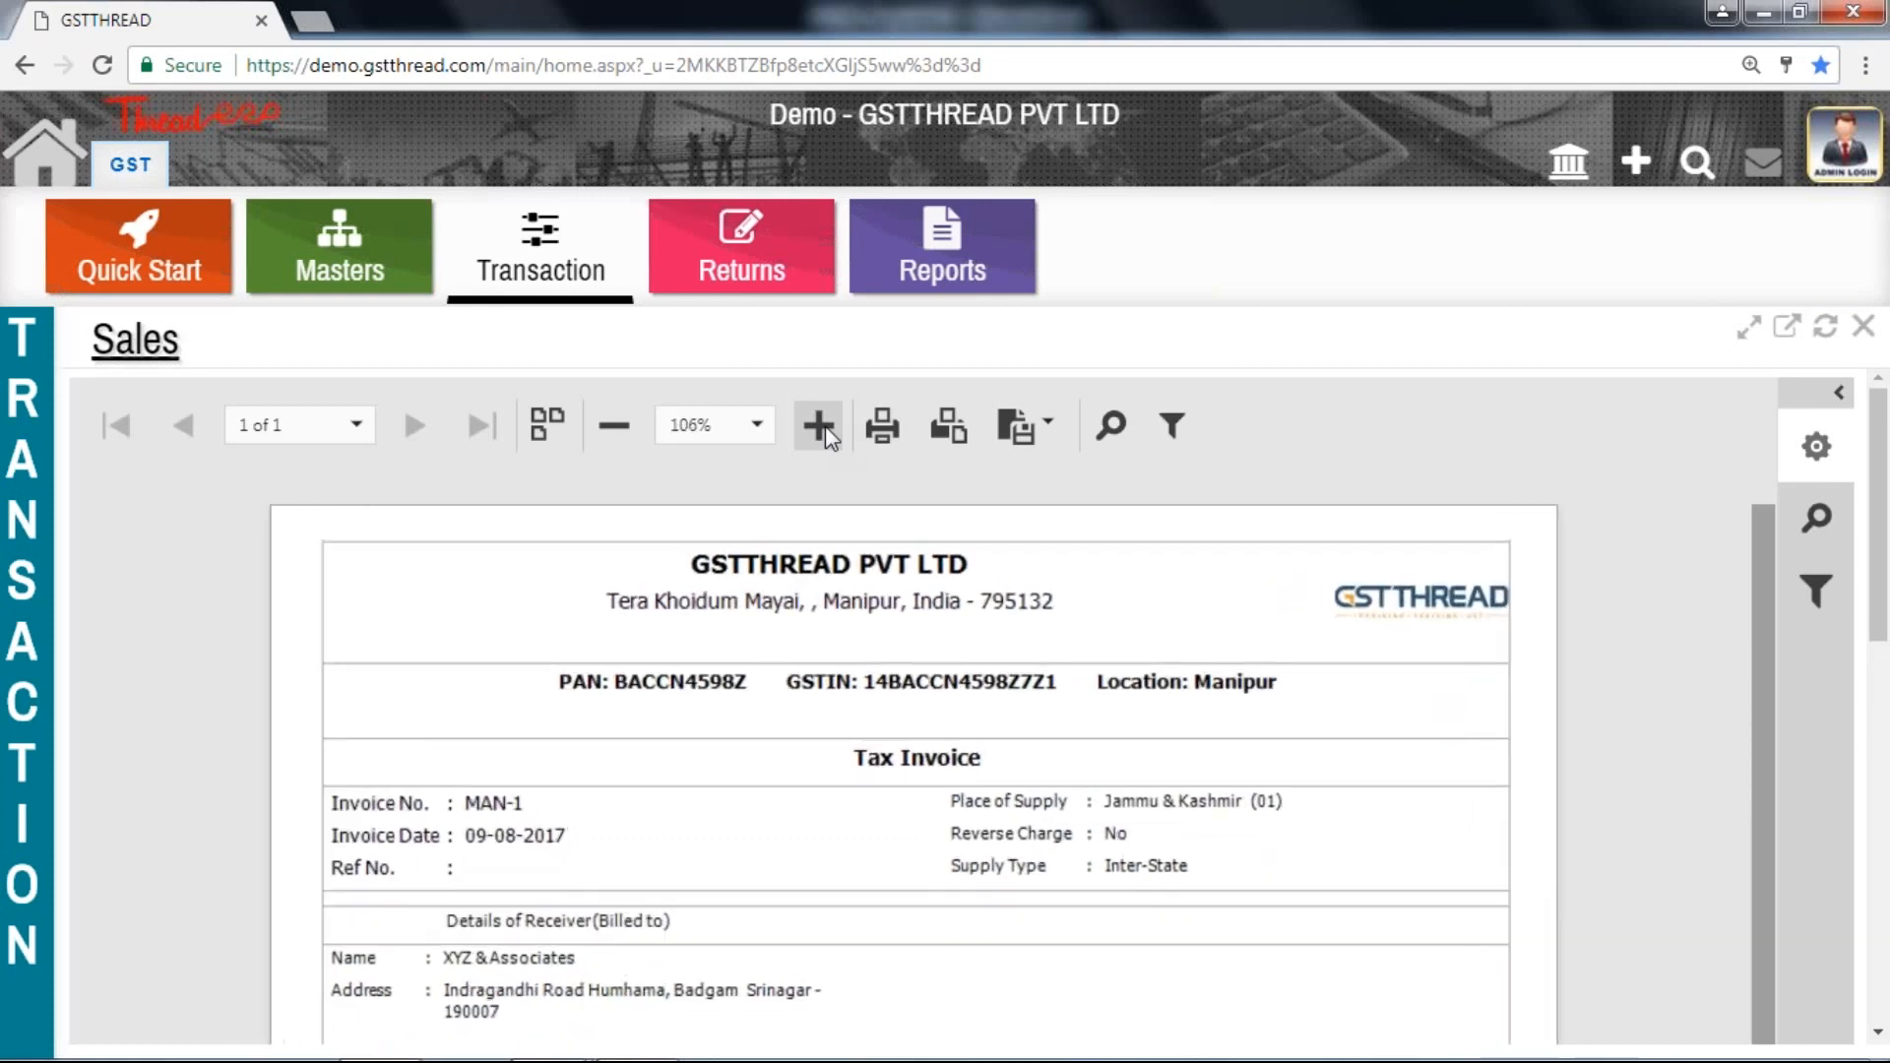
click(819, 426)
click(819, 426)
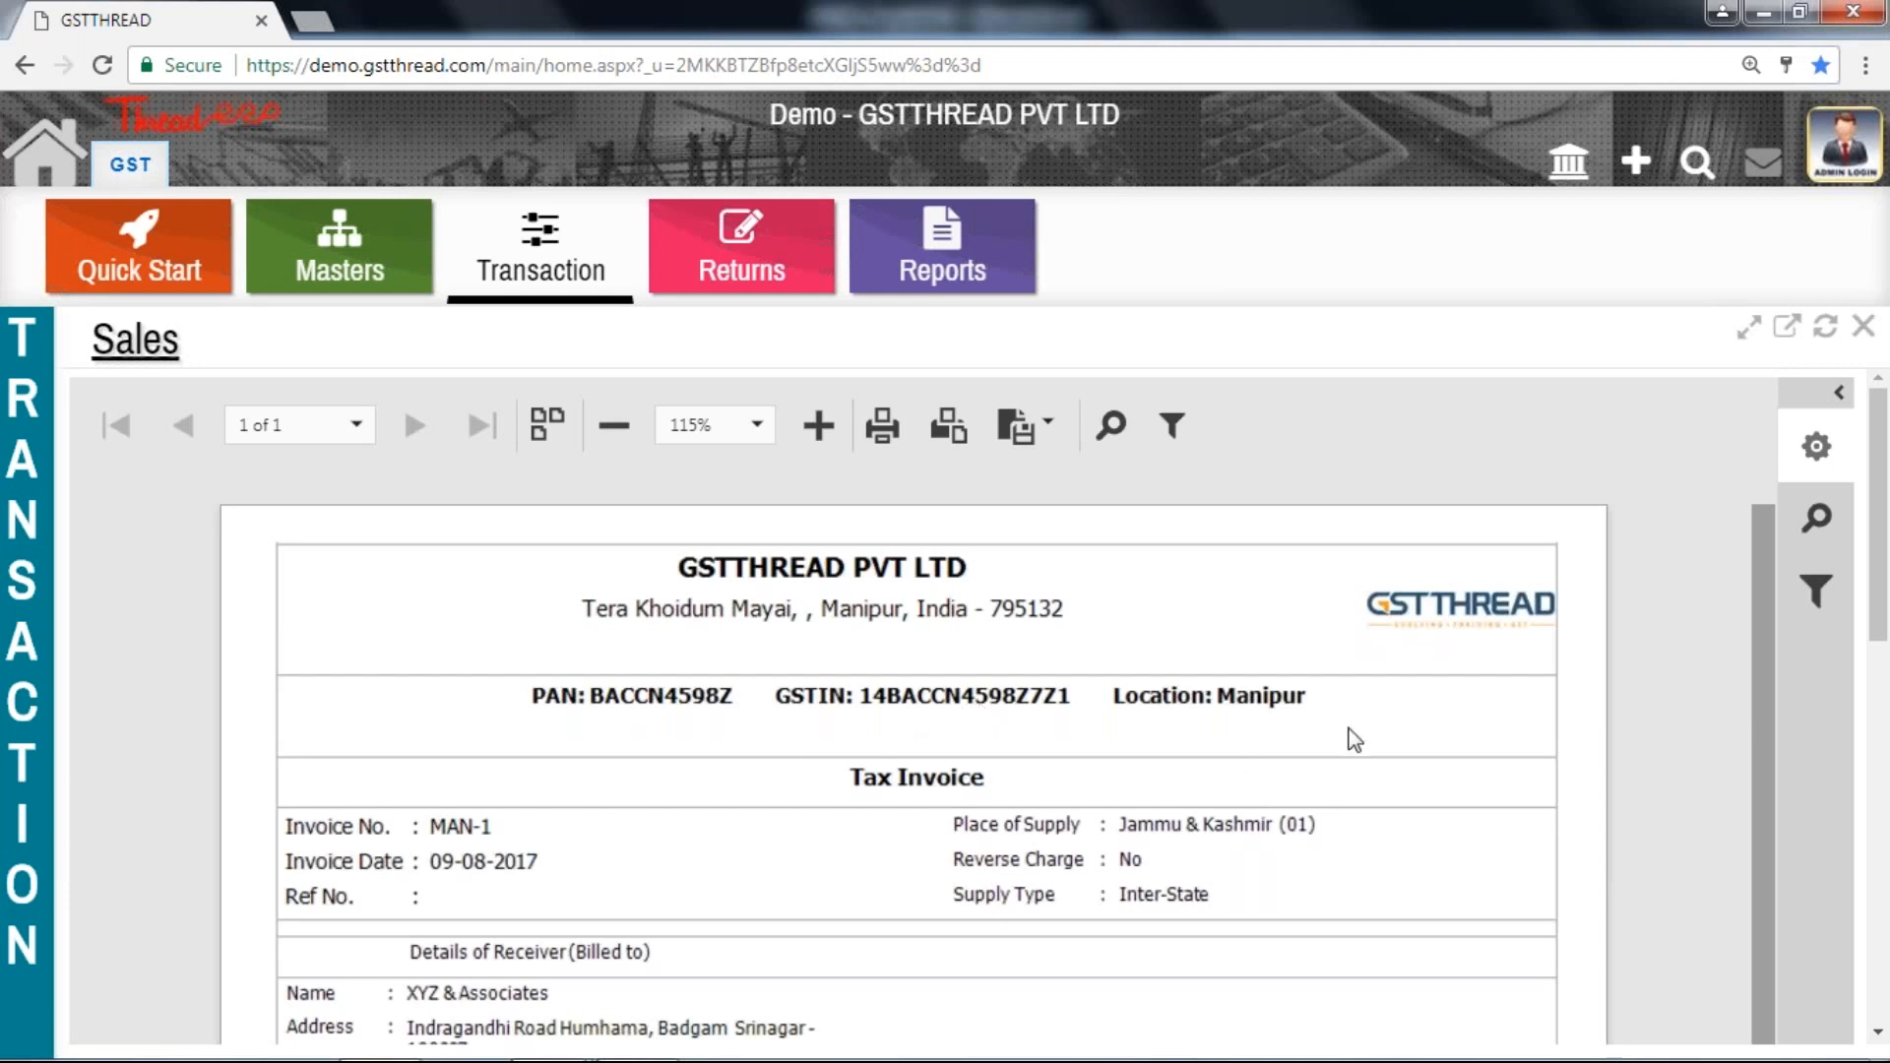
- Examine the printed tax invoice from the receiver details through the item line to the tax totals, bank details and narration
drag(1886, 615, 1886, 686)
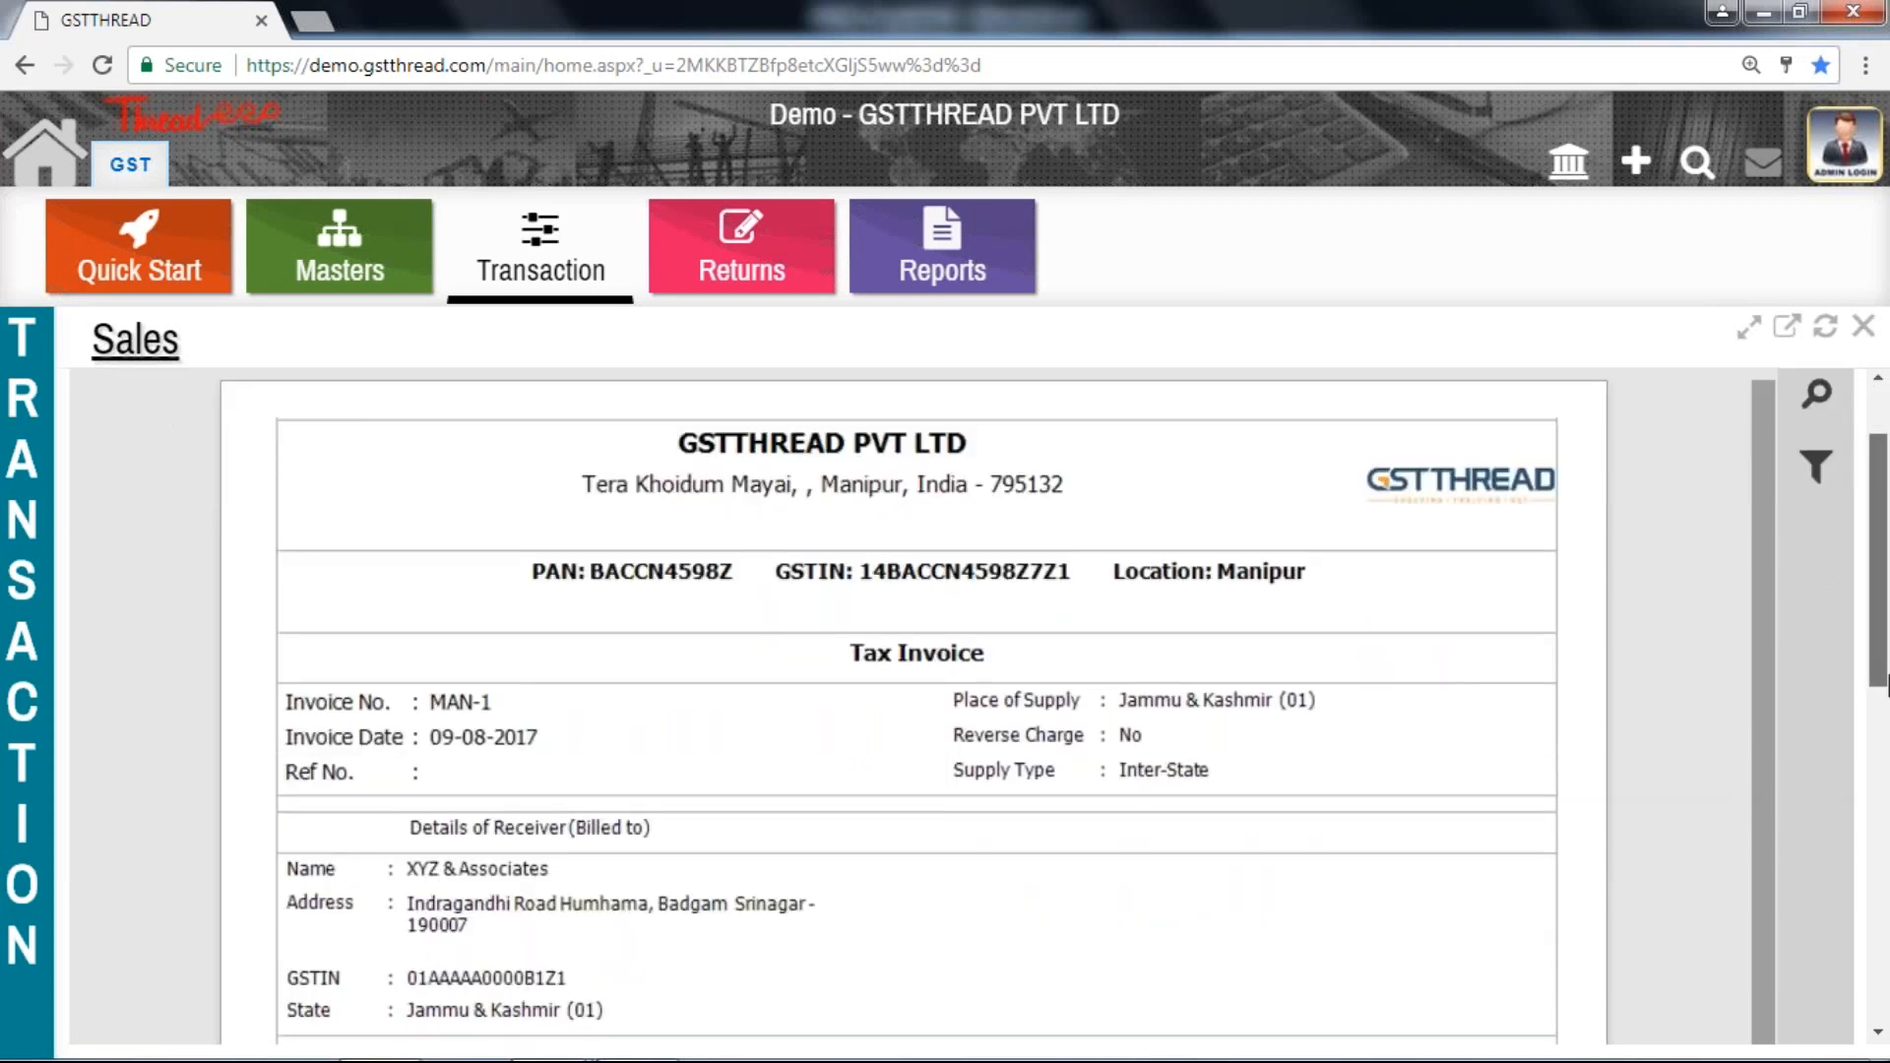
scroll(979, 624, down, 1)
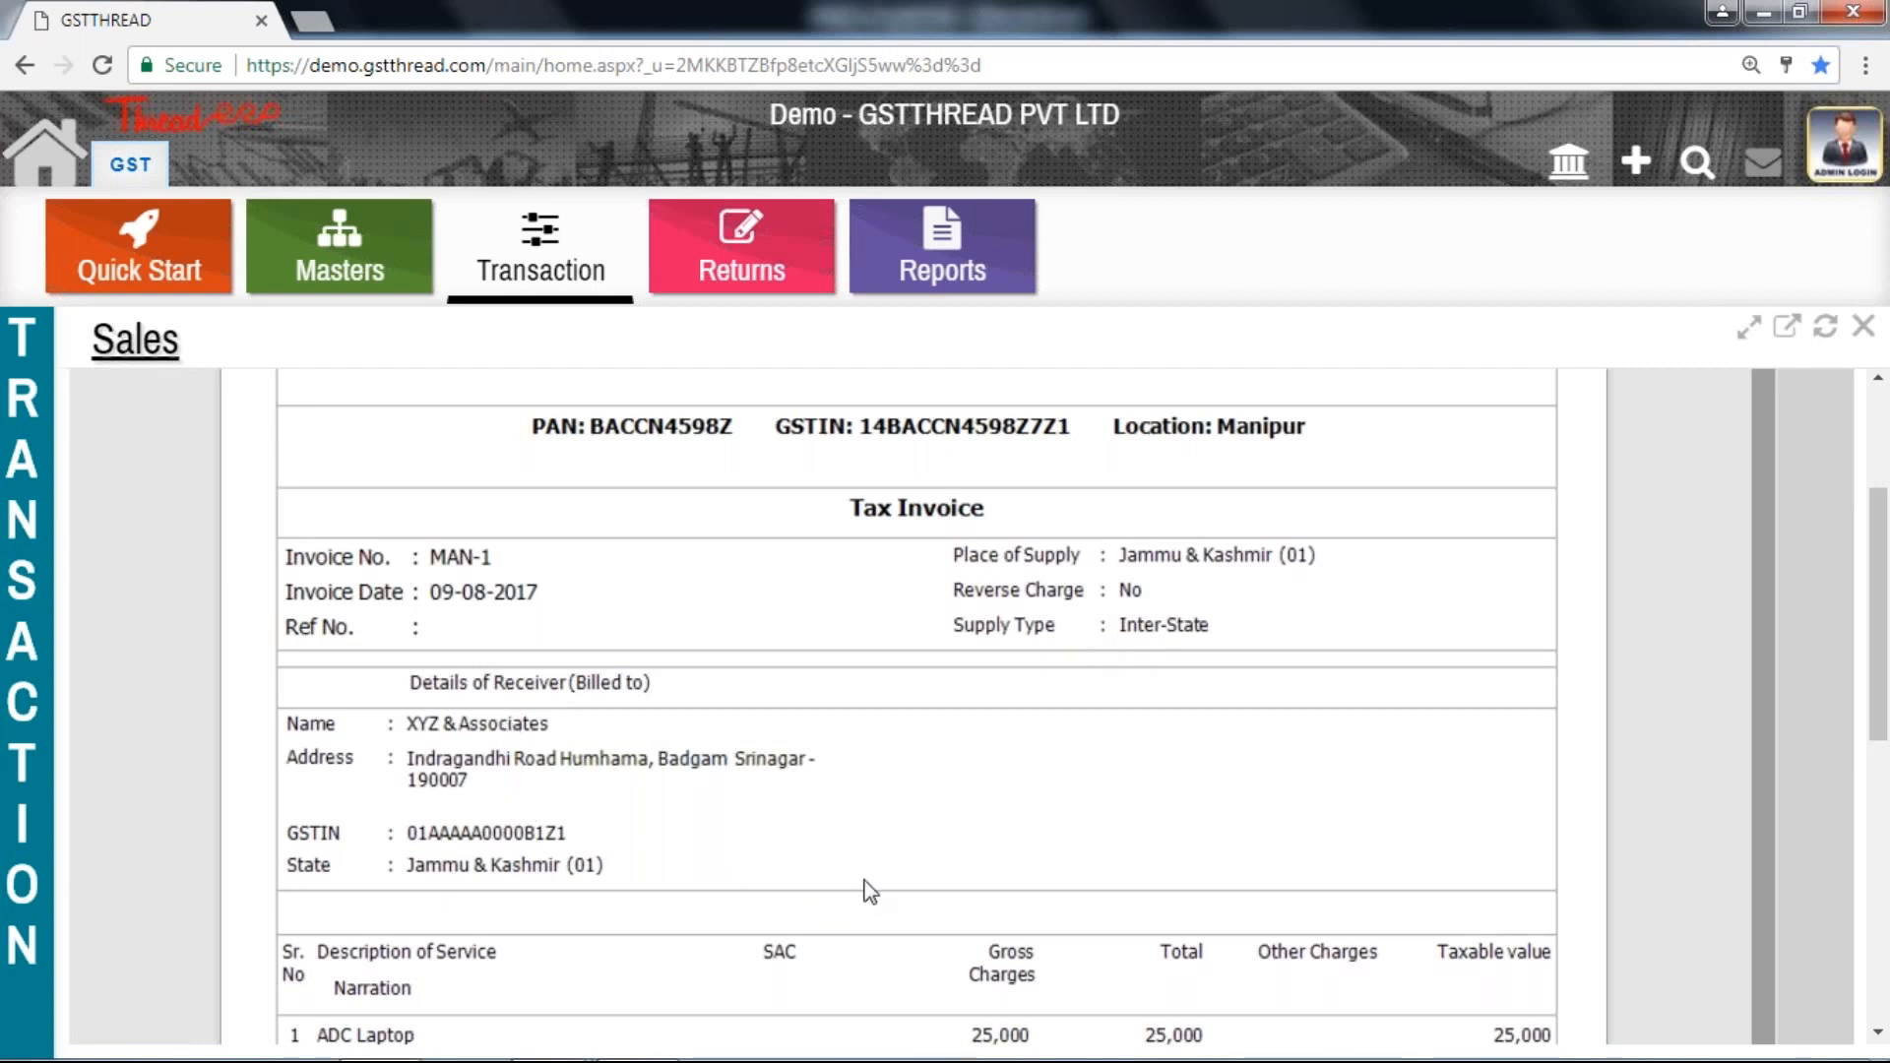
drag(1884, 691, 1884, 837)
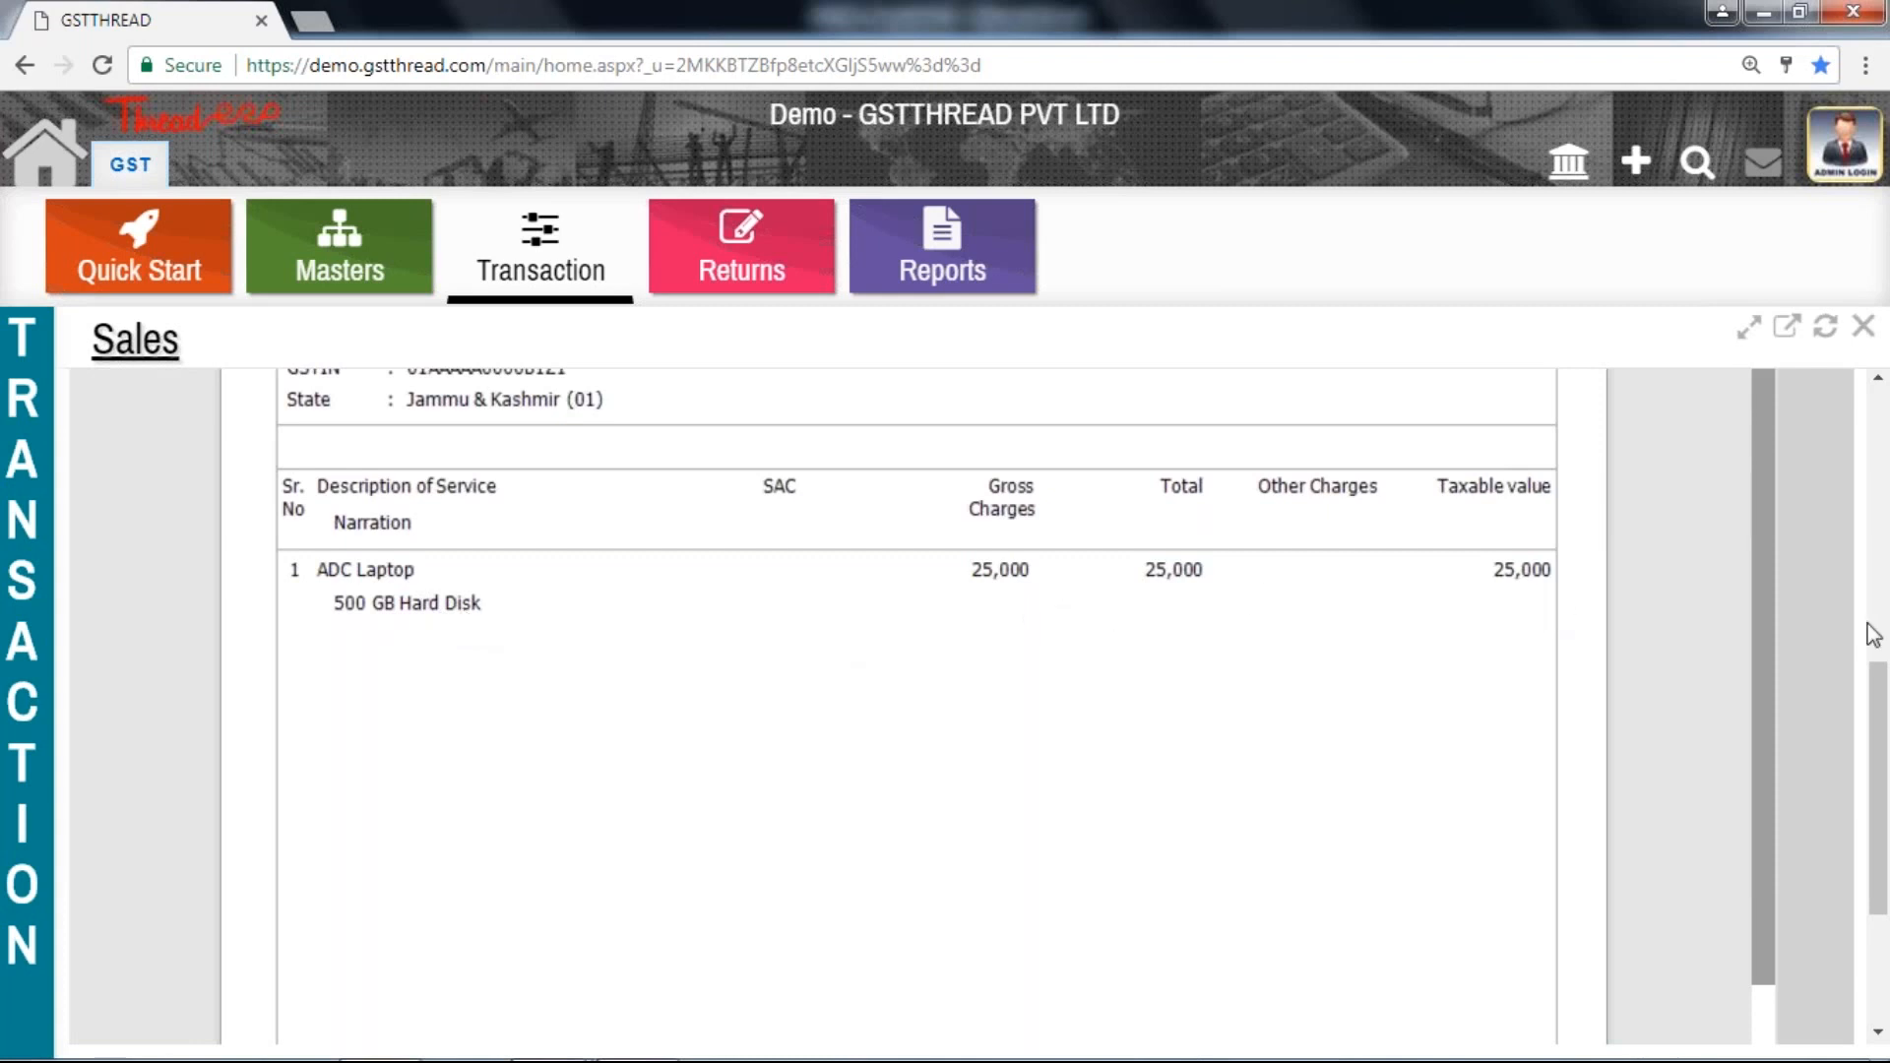
drag(1880, 775, 1885, 881)
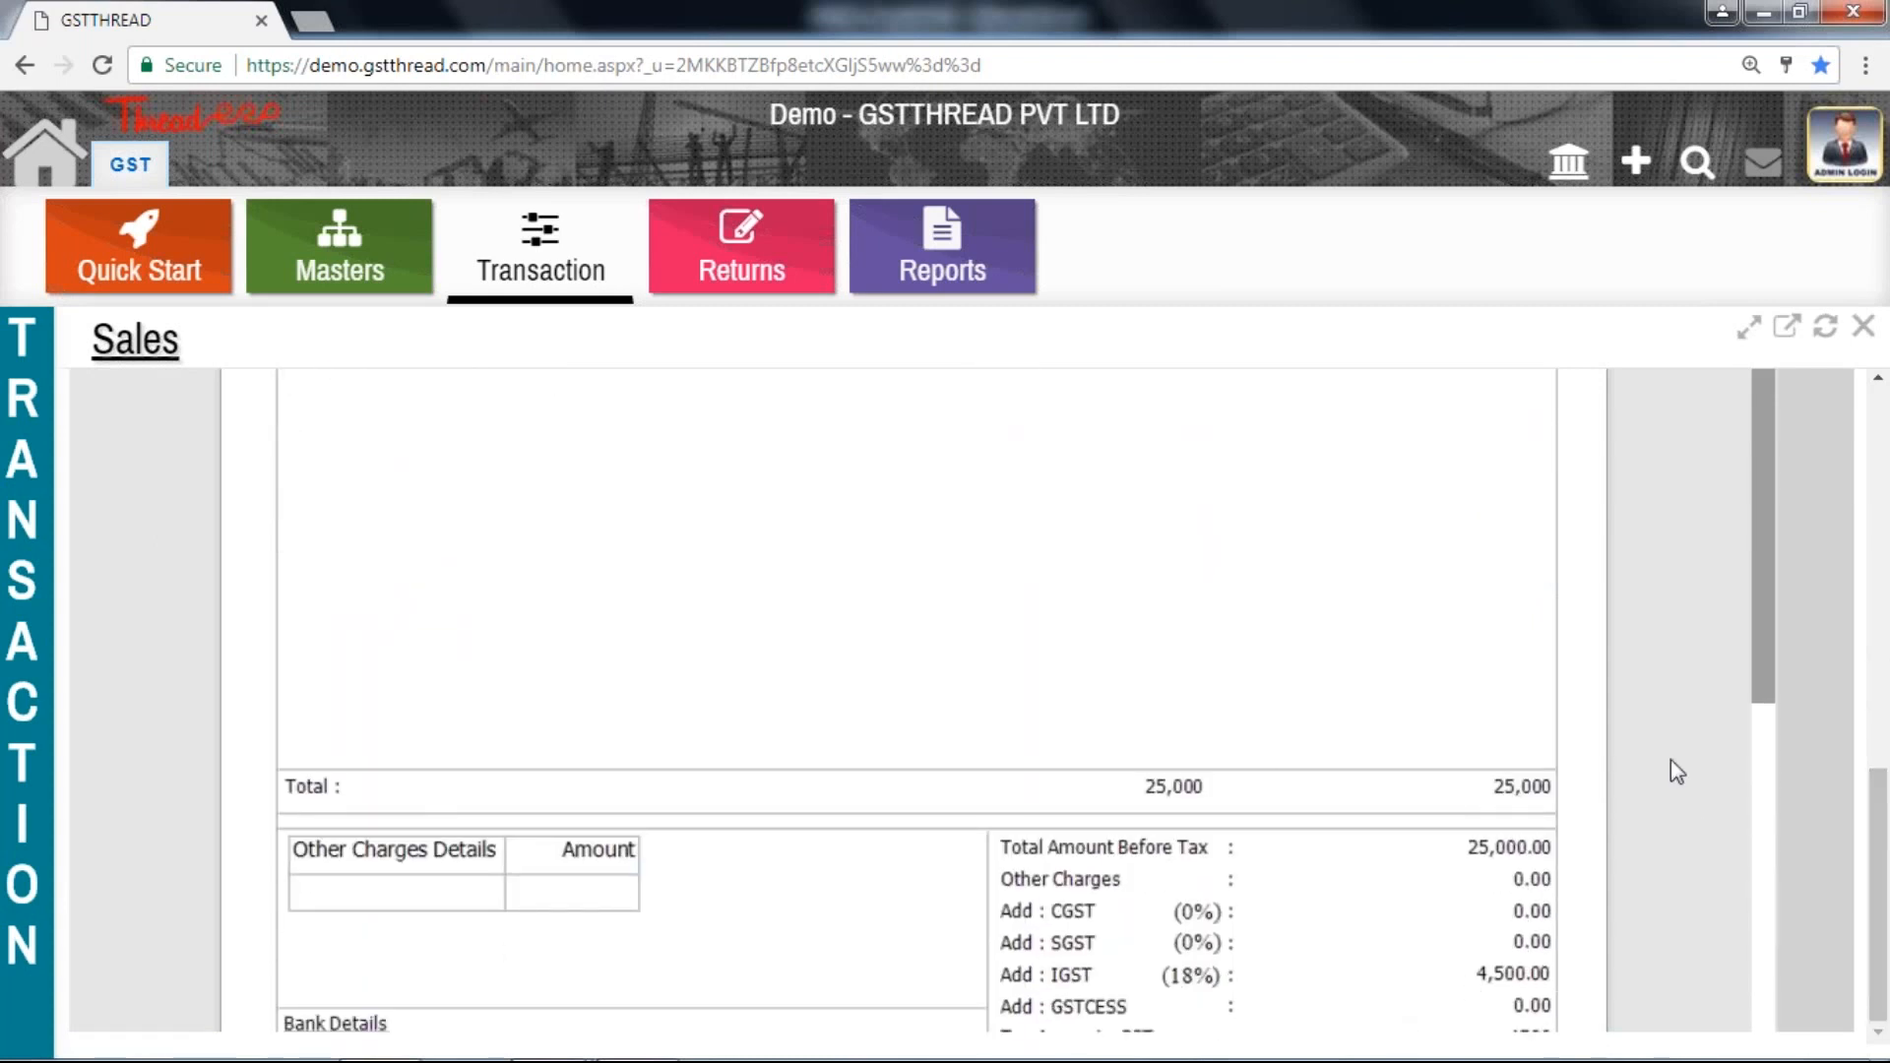
drag(1772, 675, 1775, 981)
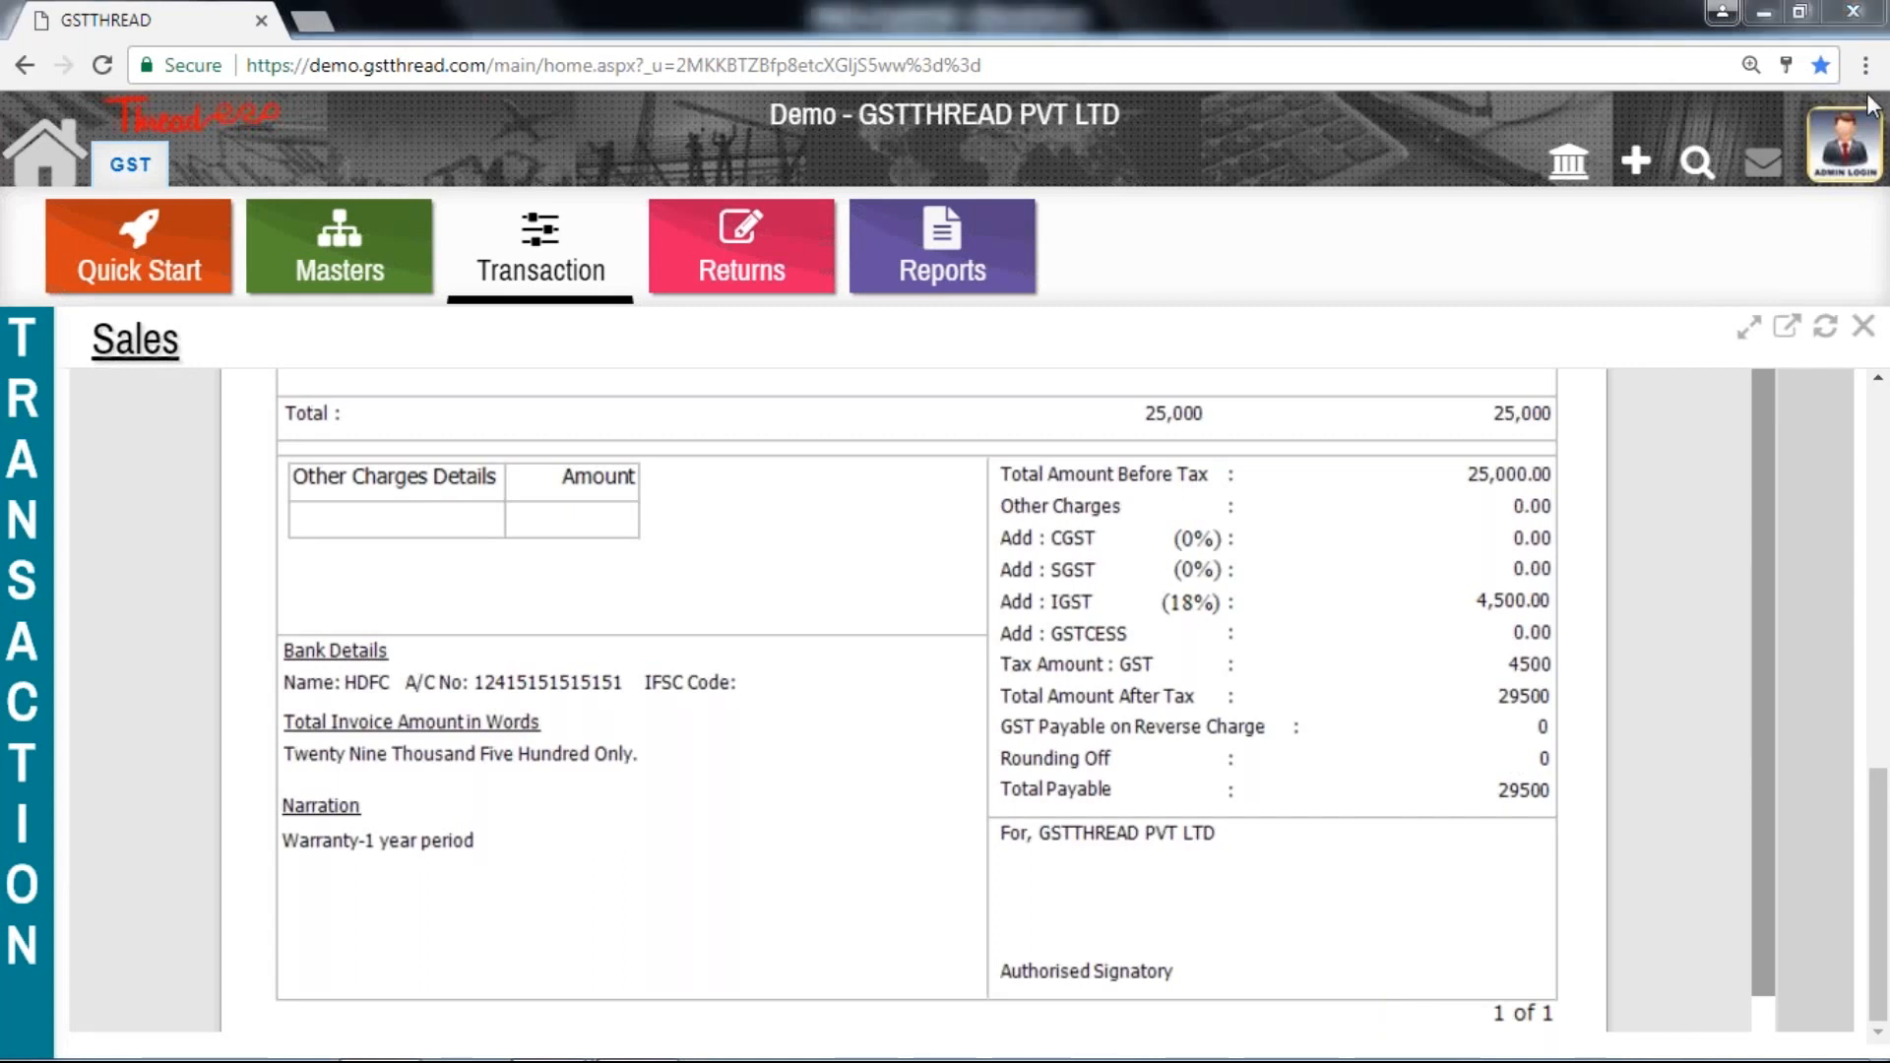
- Go back to the start of the invoice preview and check the available export formats without exporting
drag(1762, 712, 1768, 418)
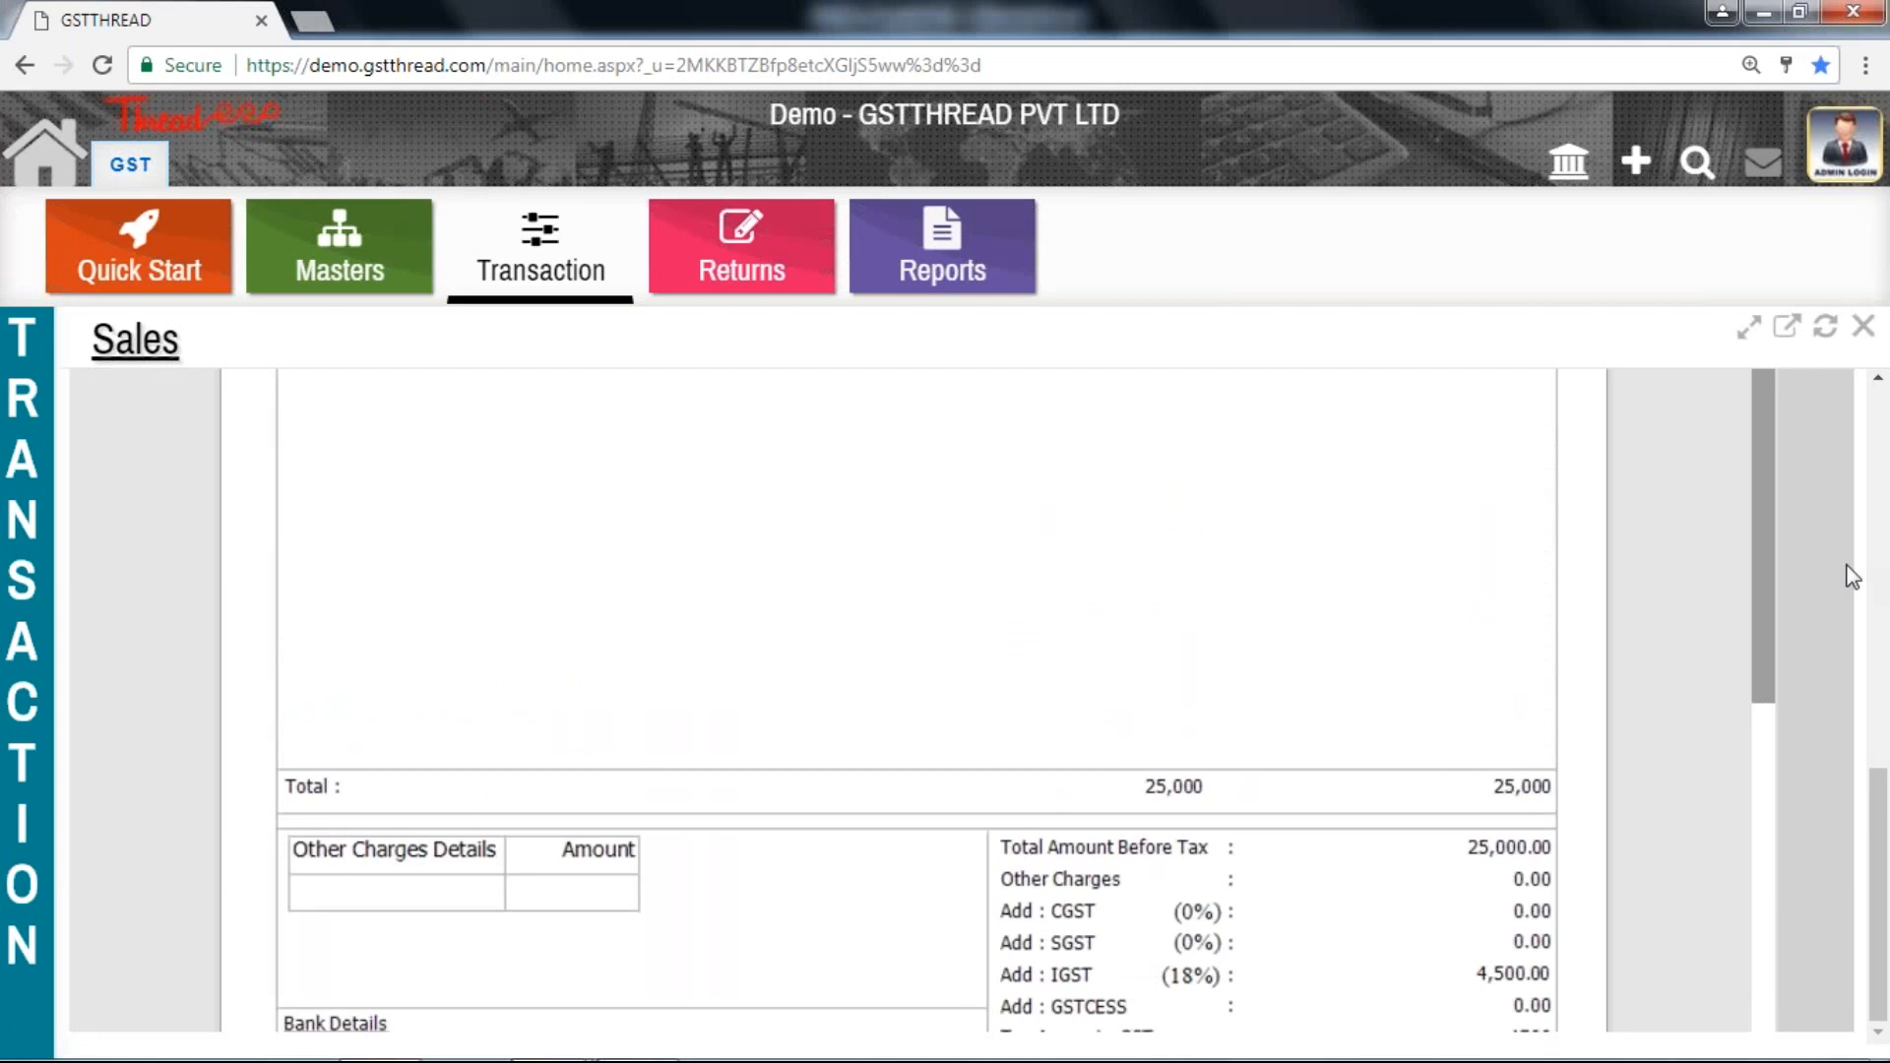
drag(1882, 823, 1875, 354)
click(1051, 430)
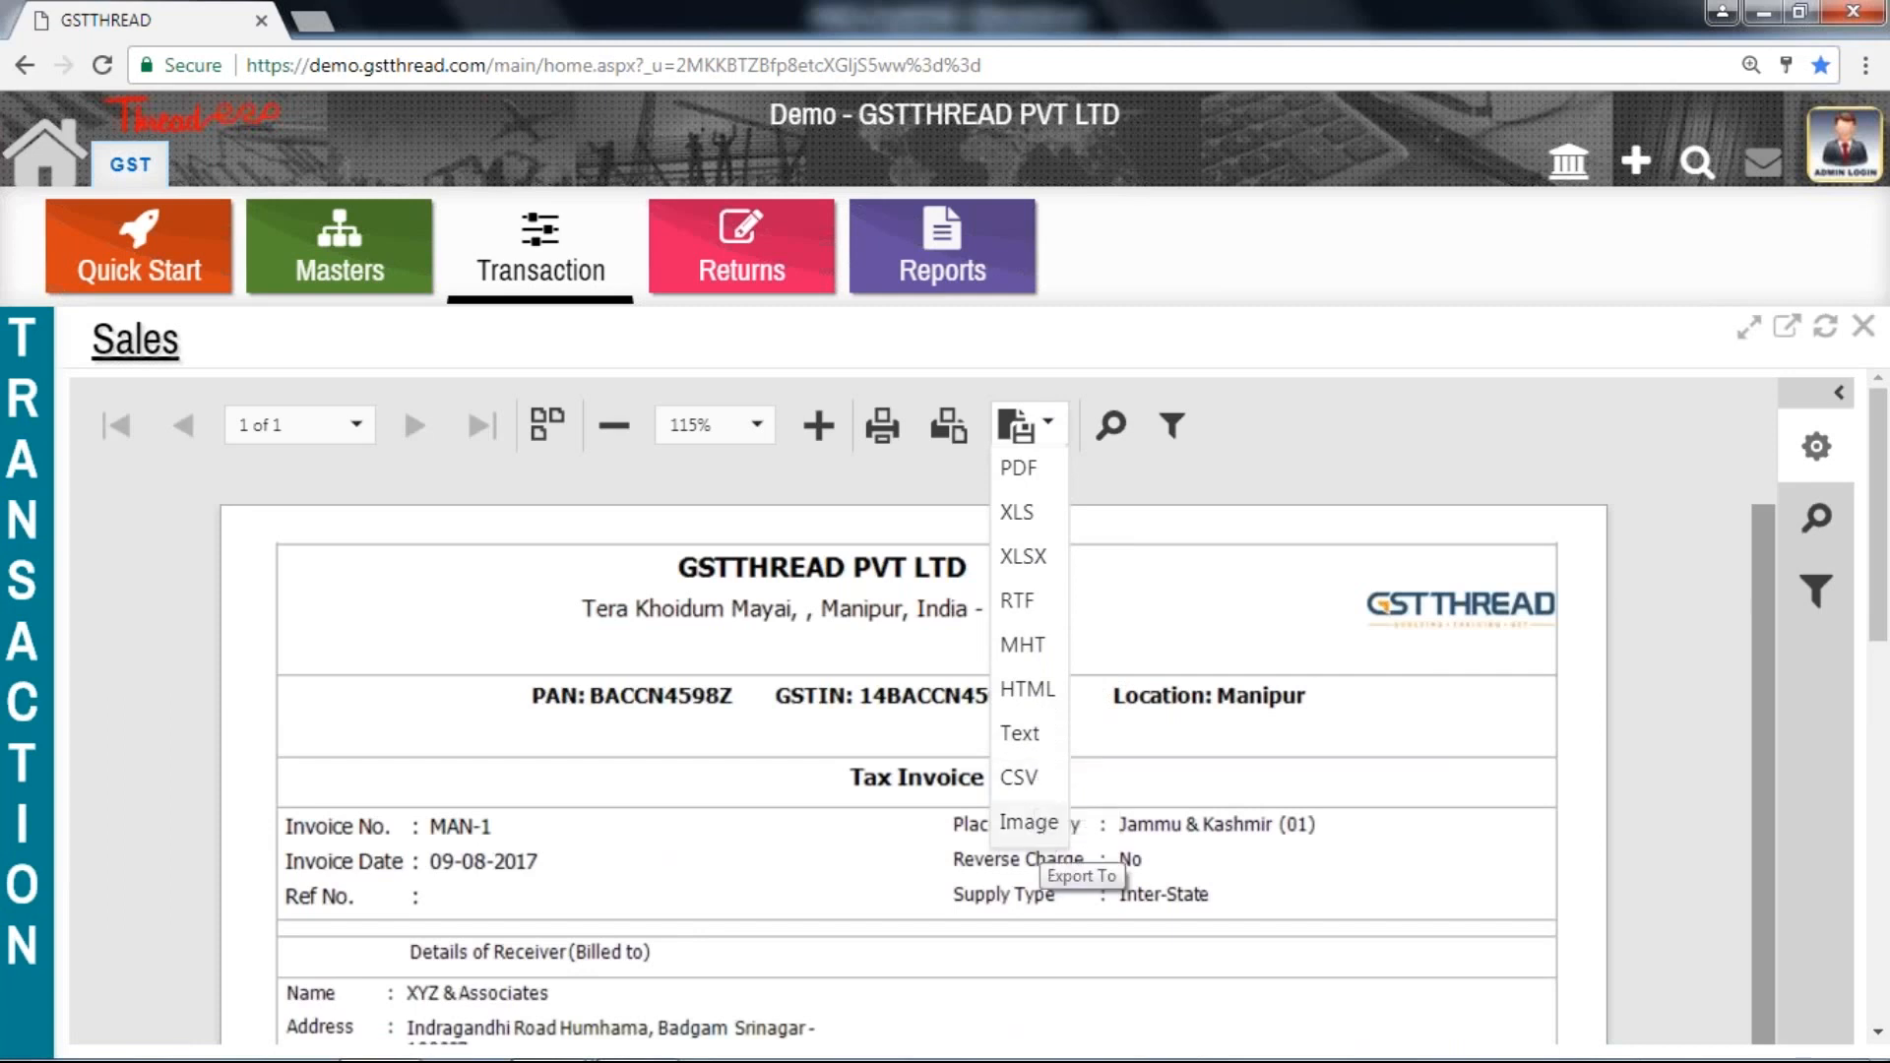
click(1262, 765)
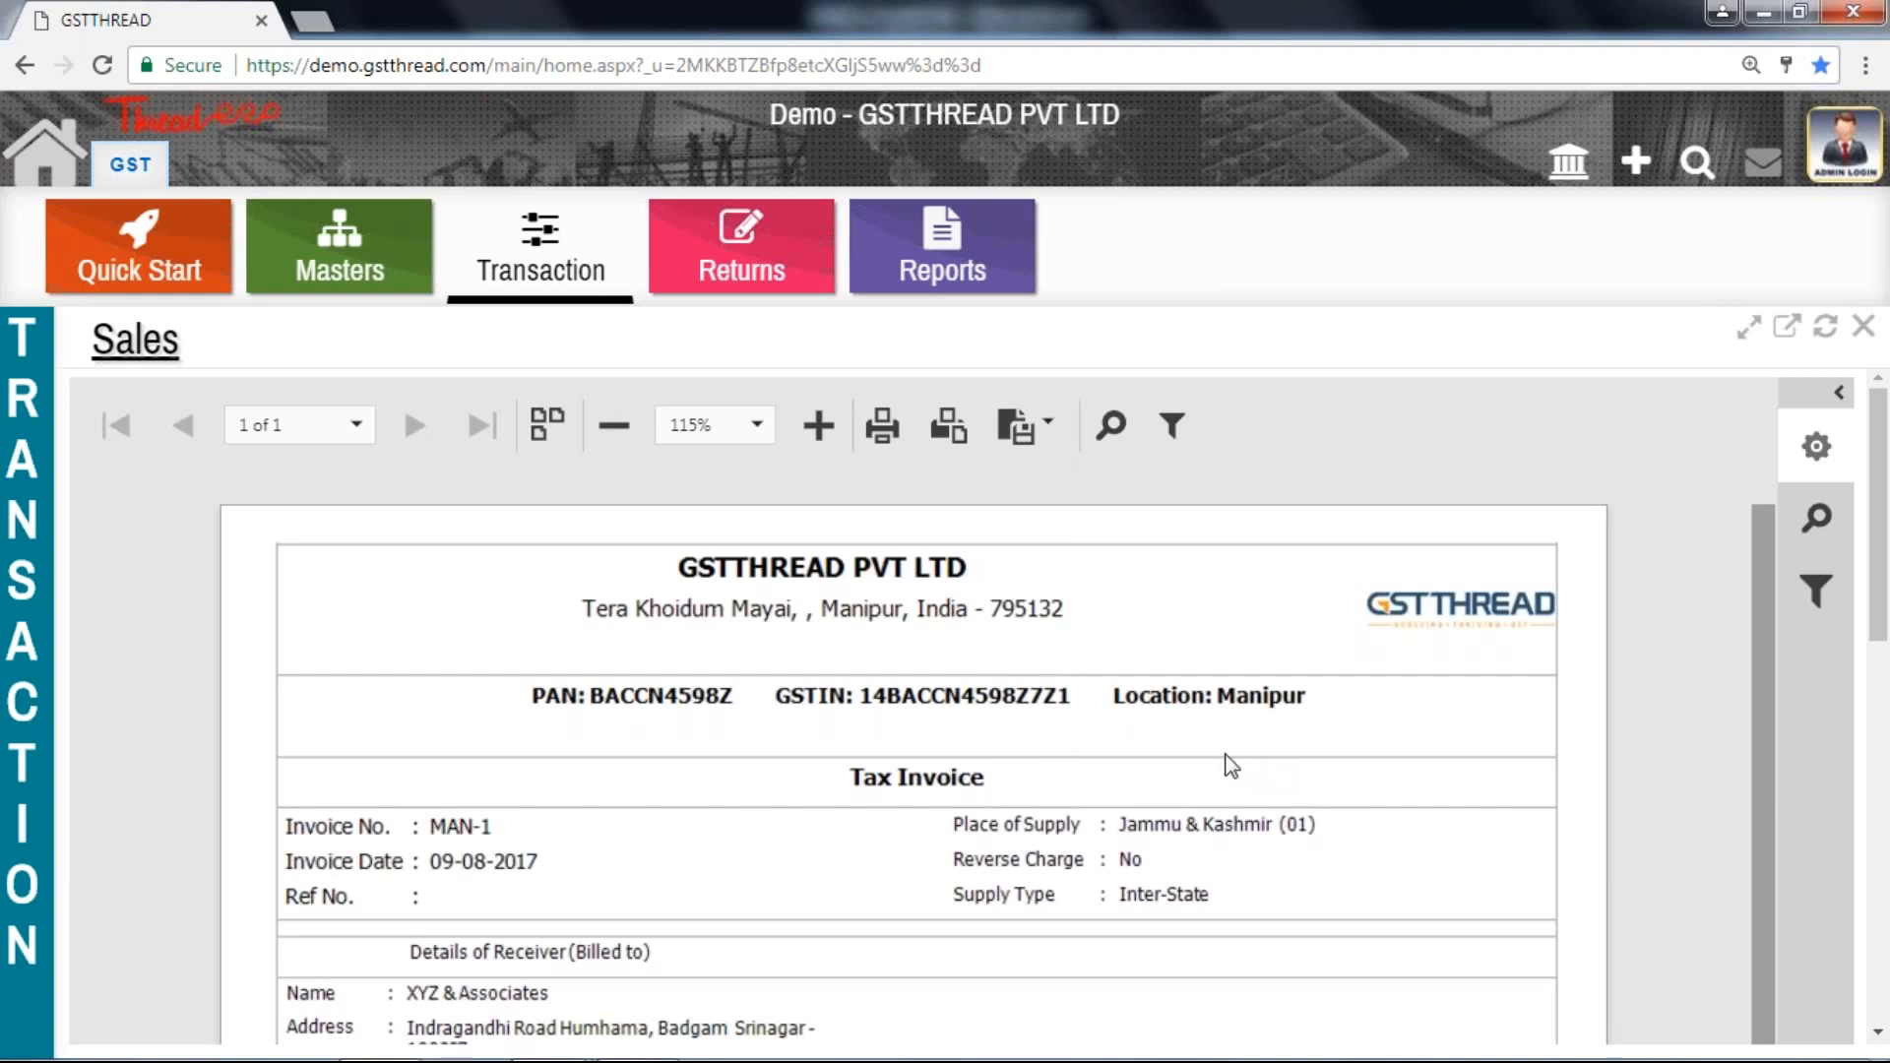
- Open the report preference settings and choose Manipur as the tax registration
mouse_move(8, 867)
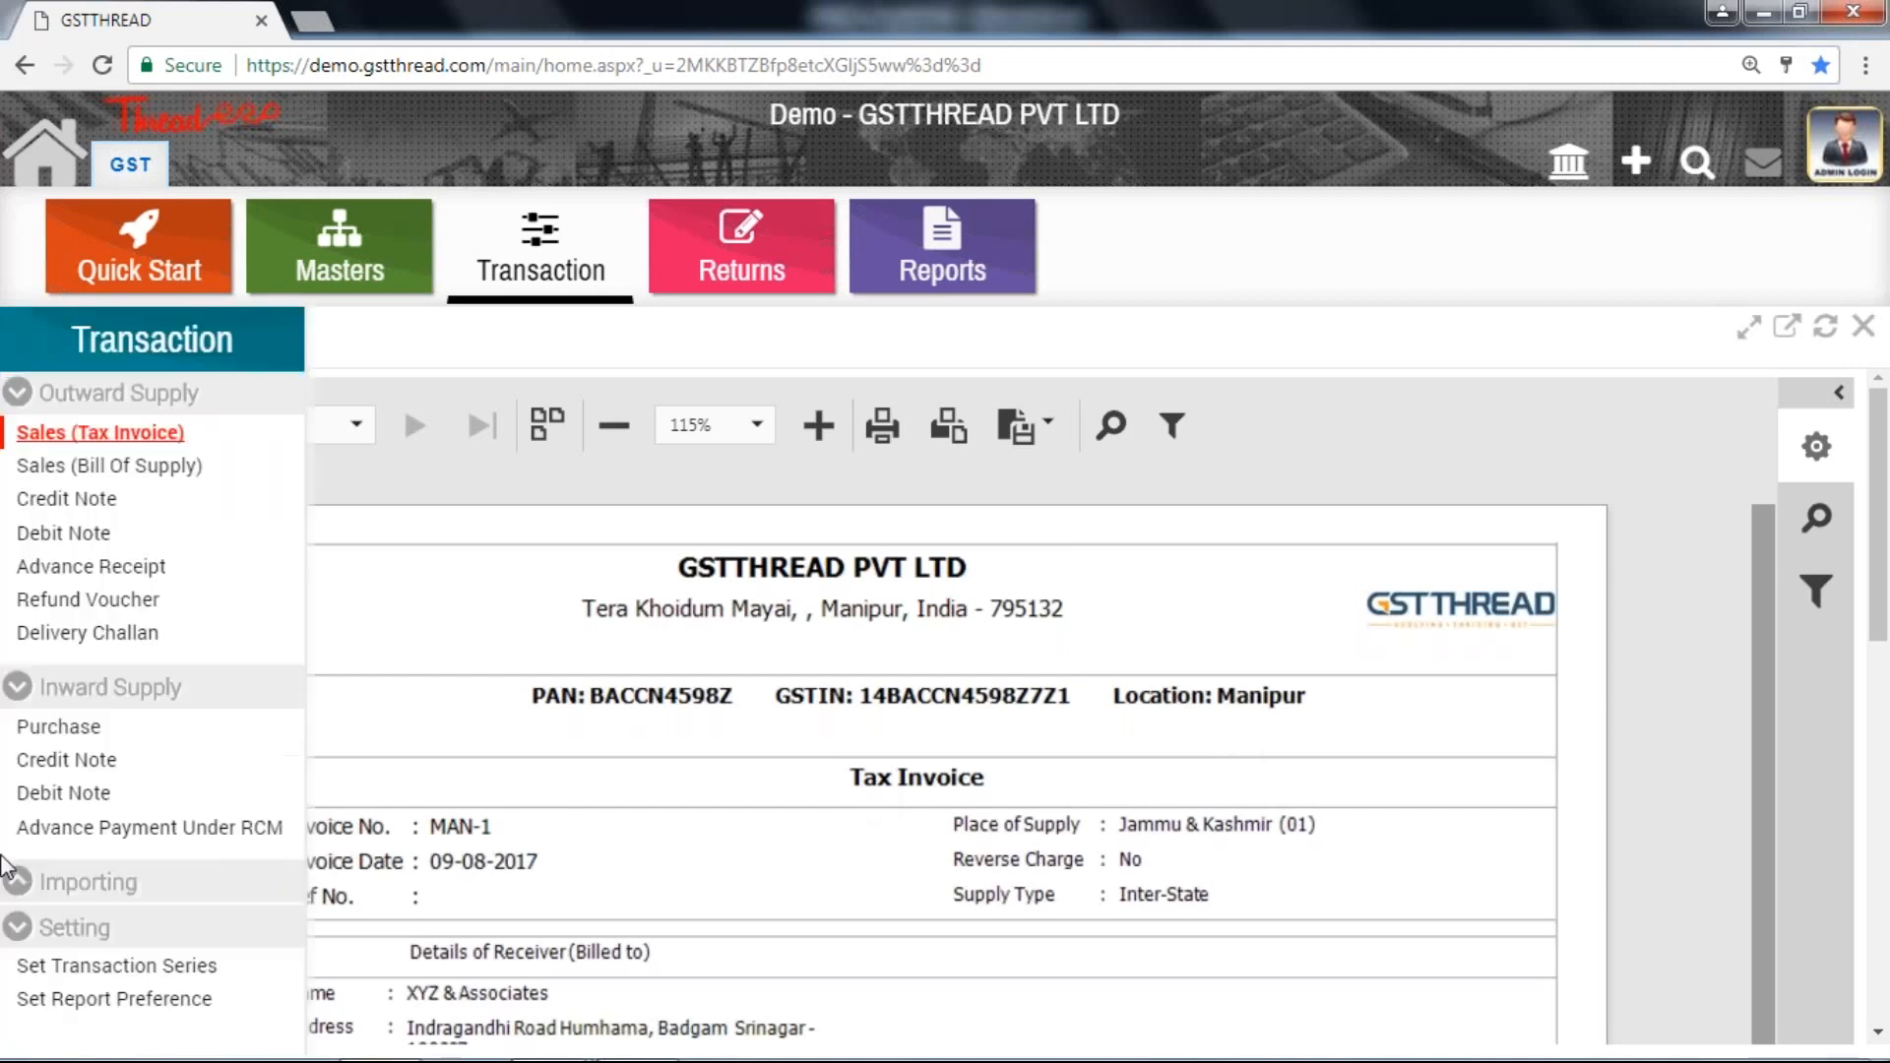
click(79, 1001)
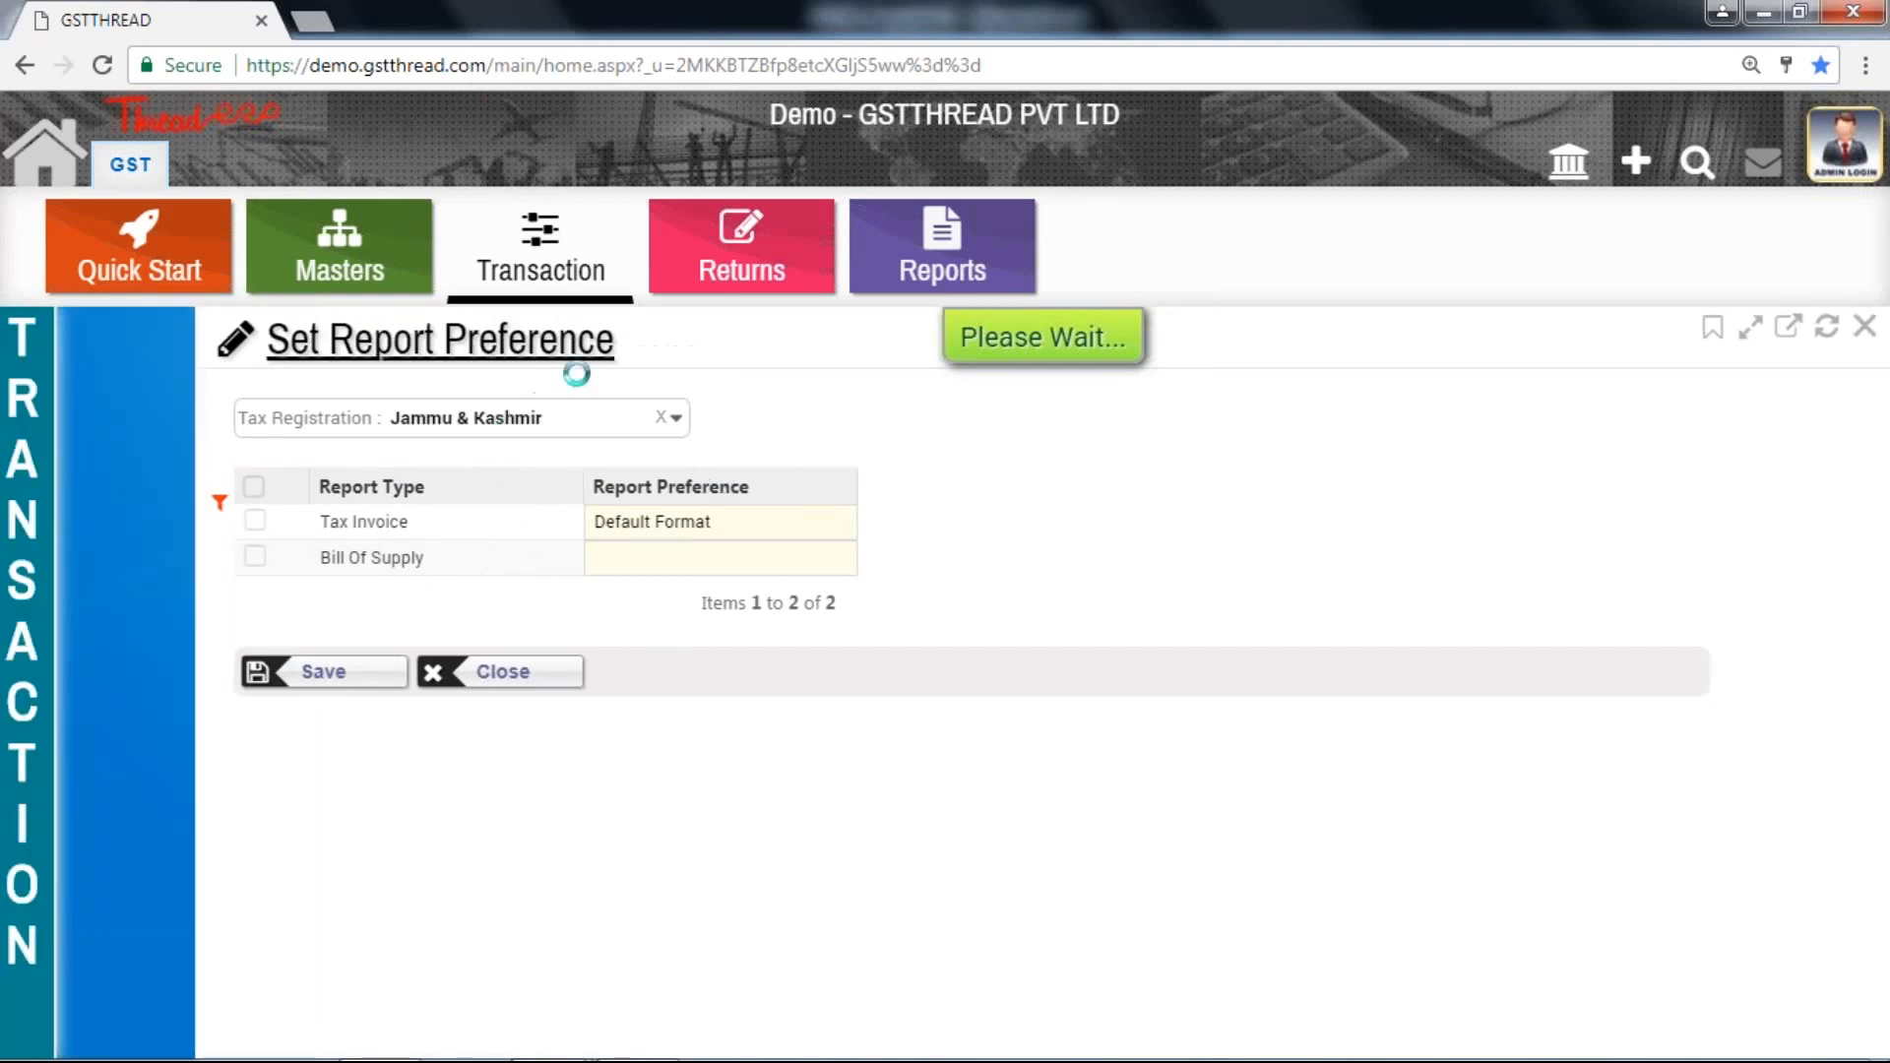
click(368, 417)
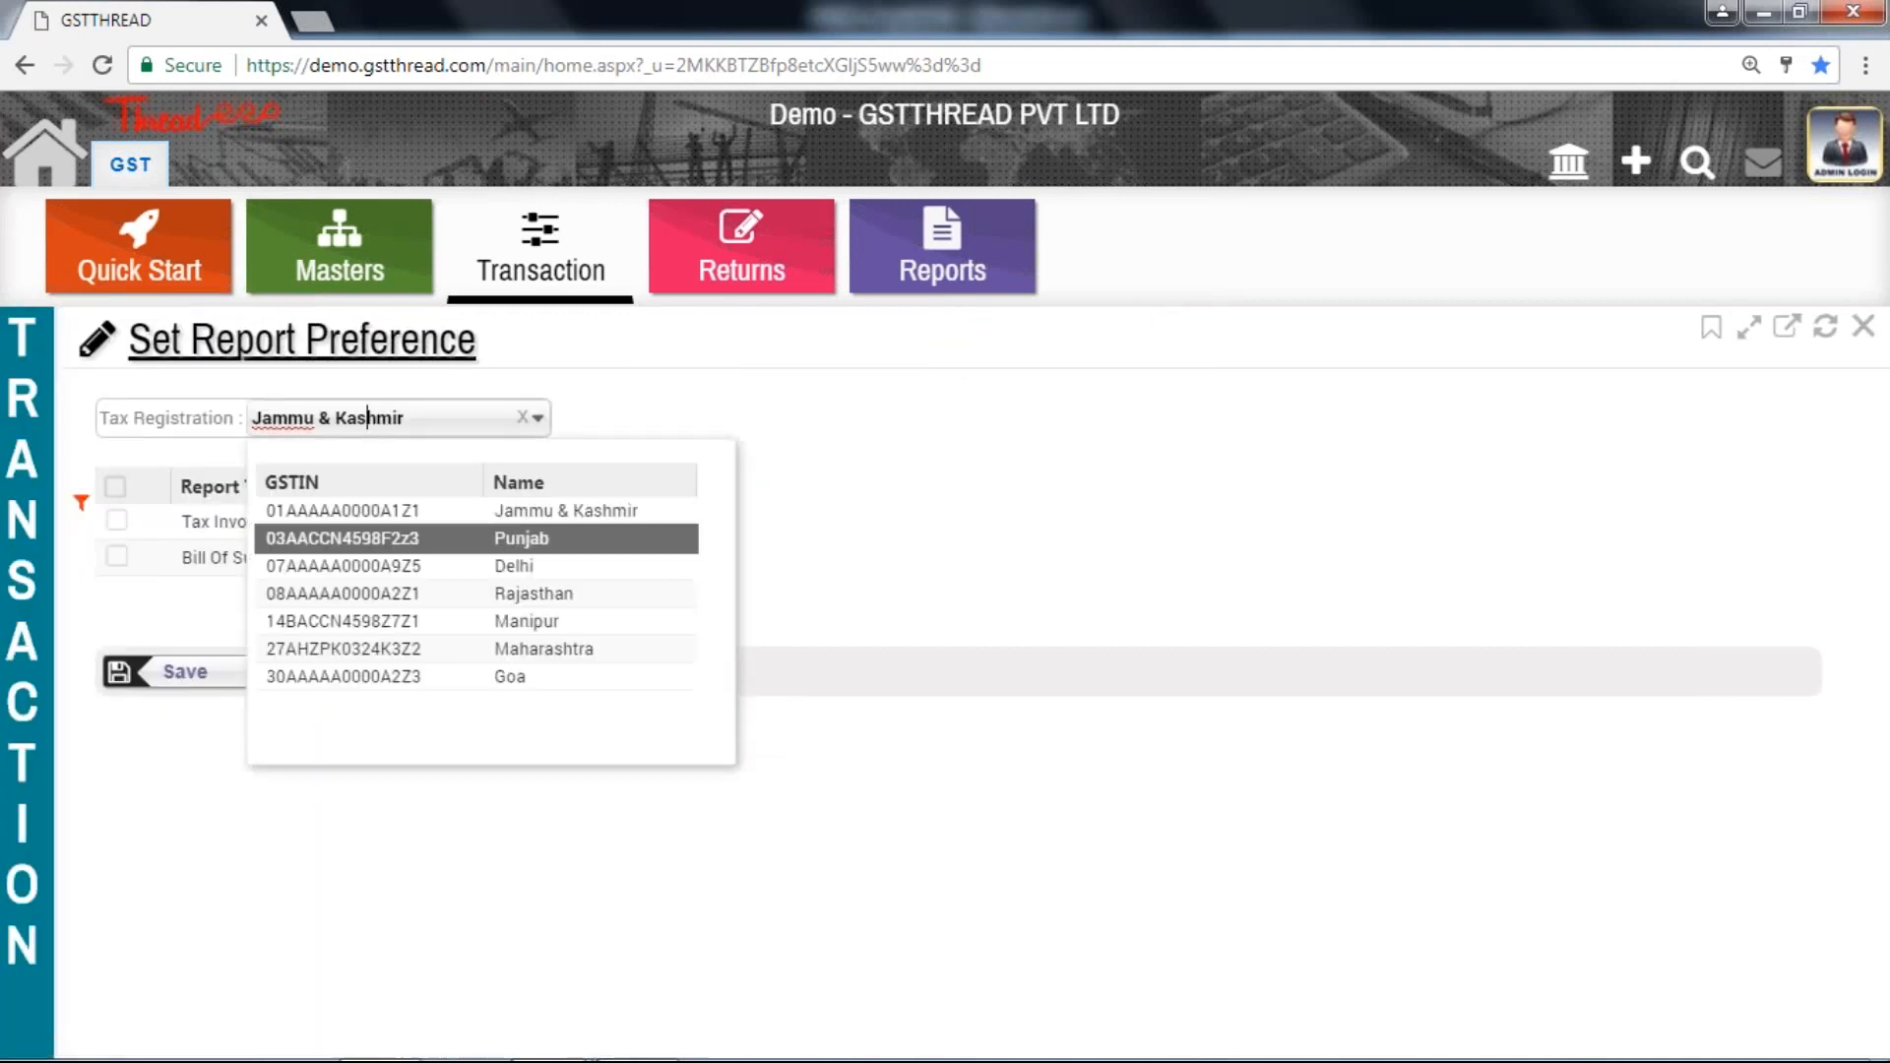
click(473, 621)
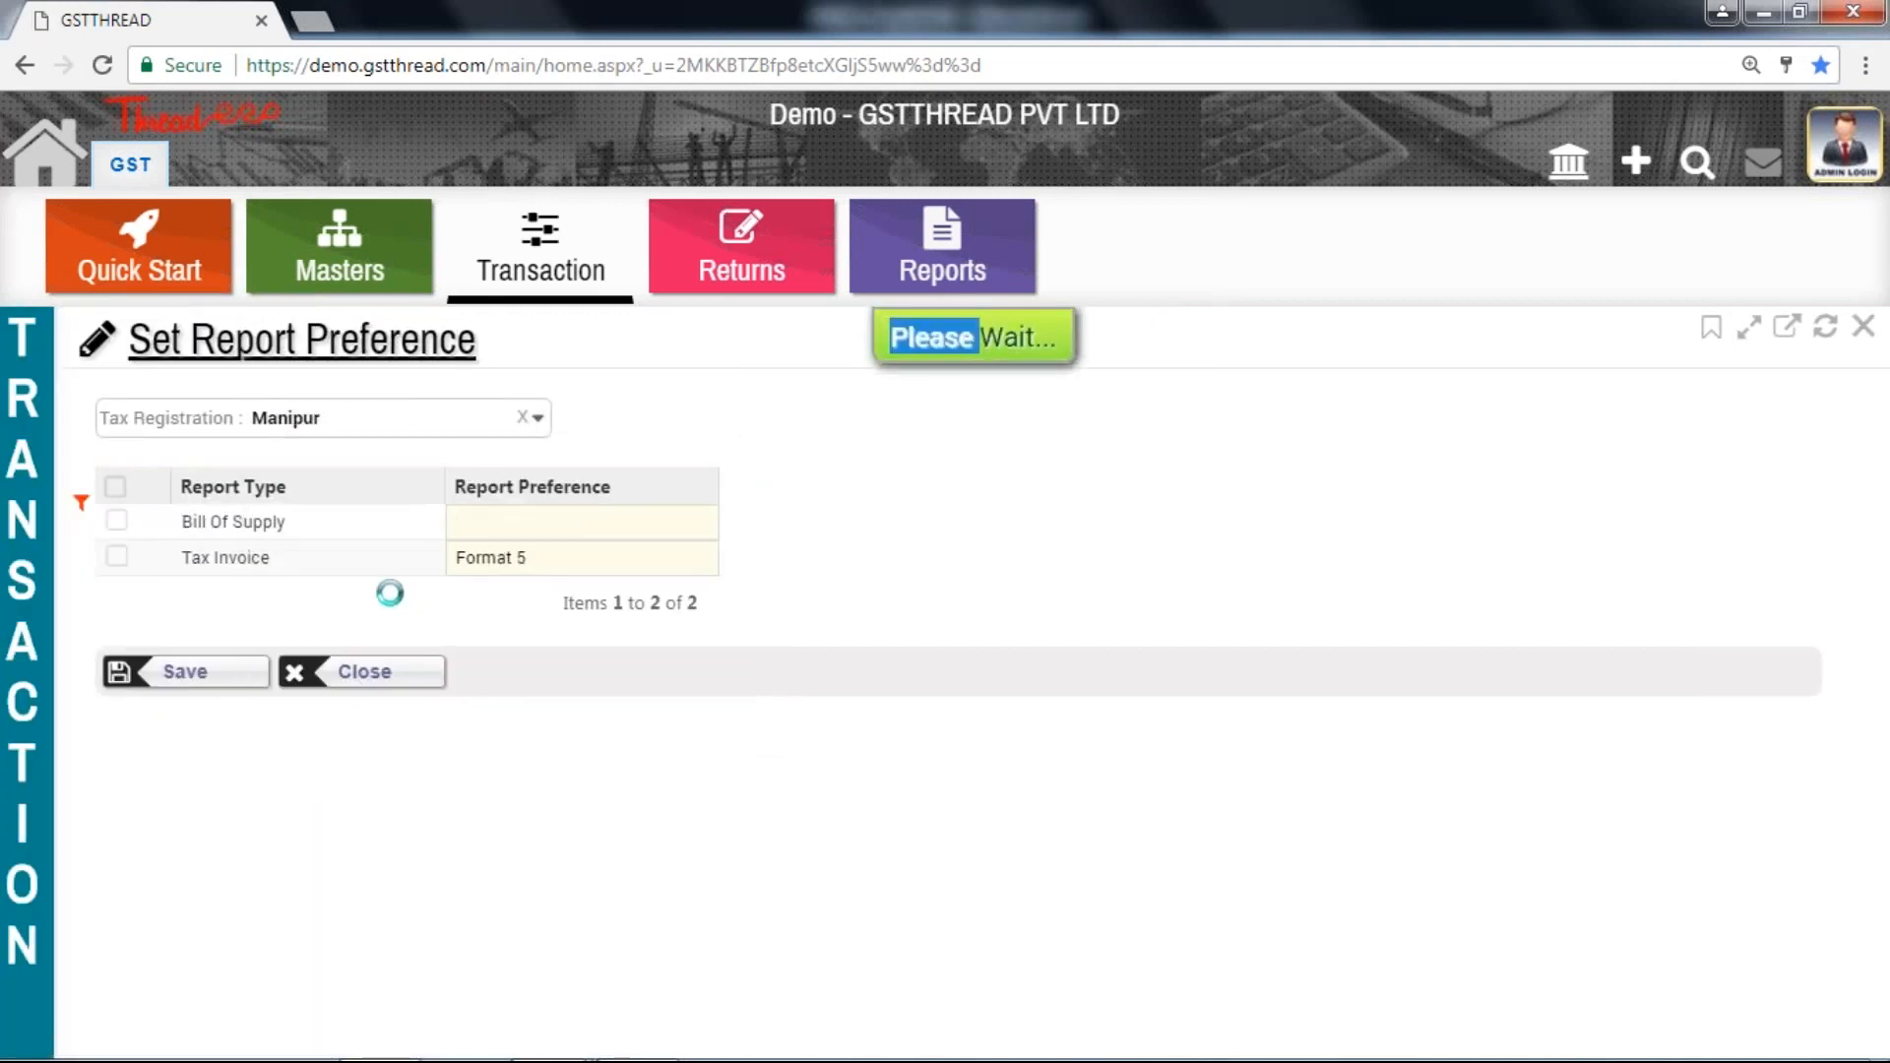
- Set the Tax Invoice report preference to Format 2 and save the setting
click(475, 559)
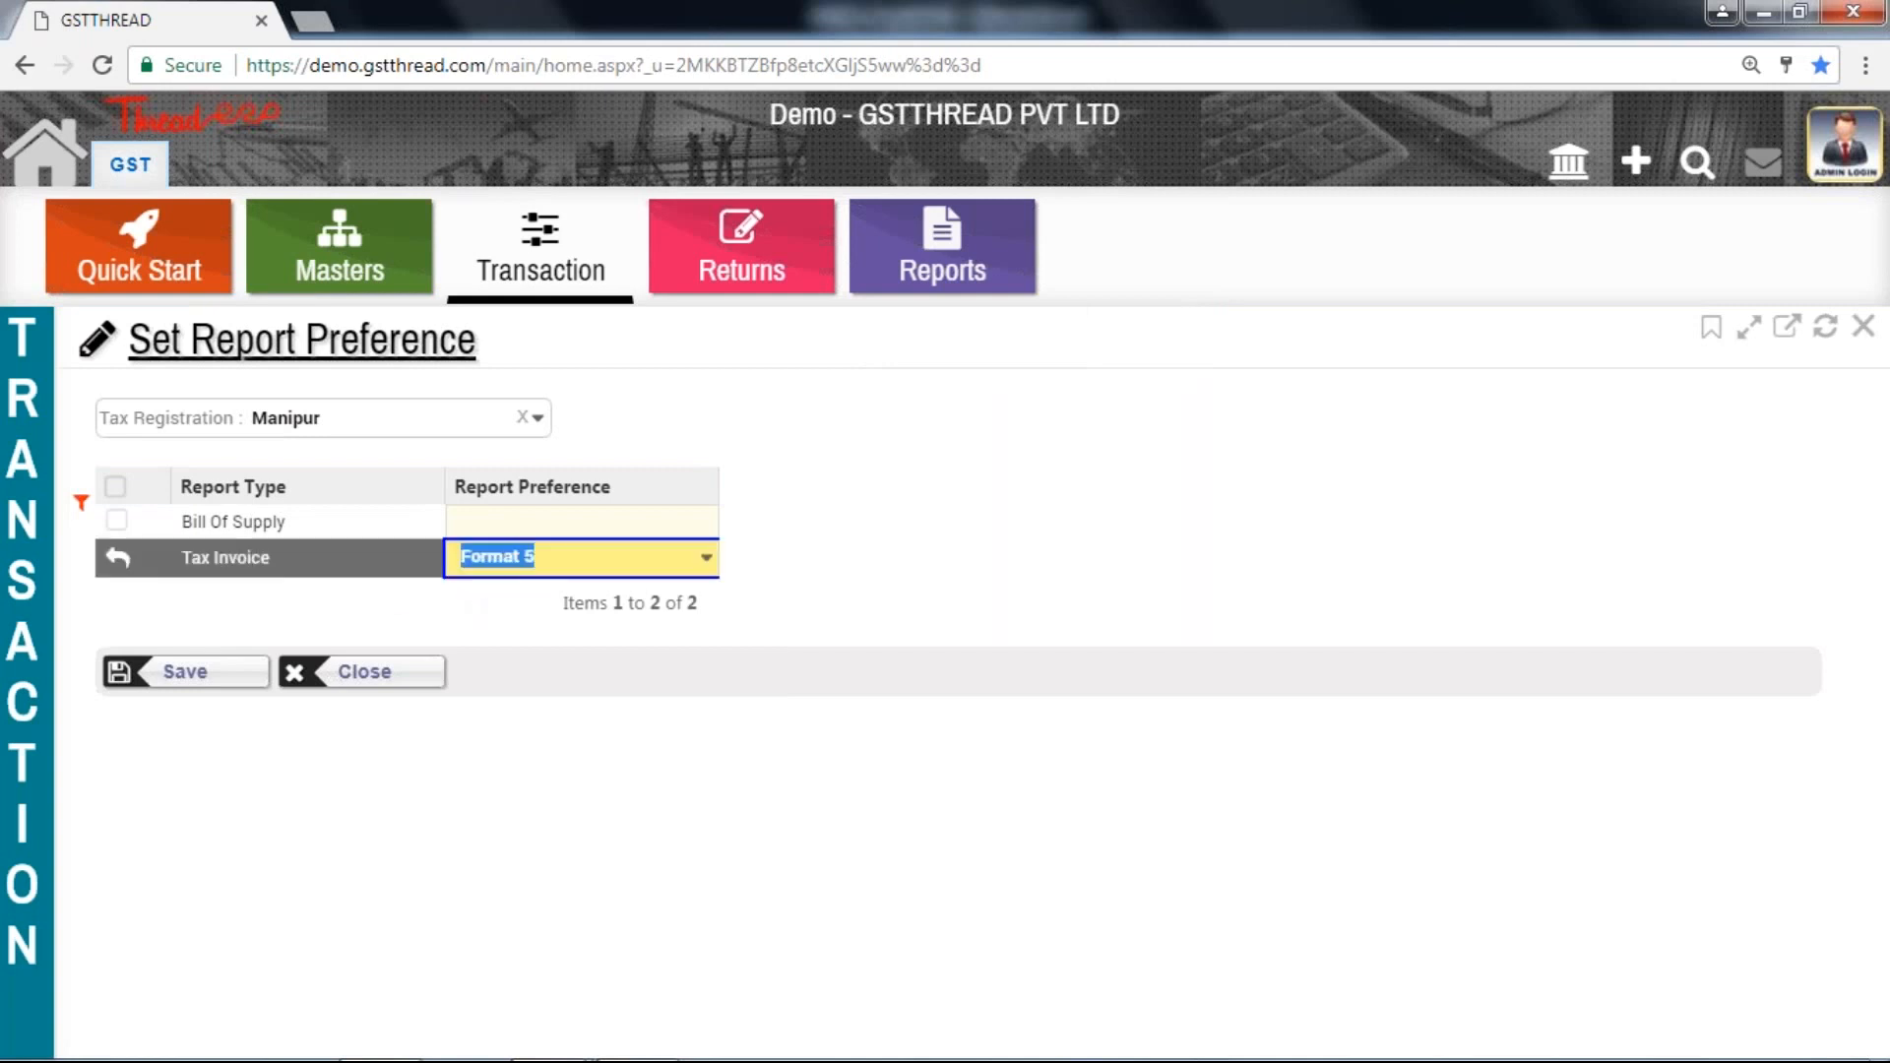
click(492, 558)
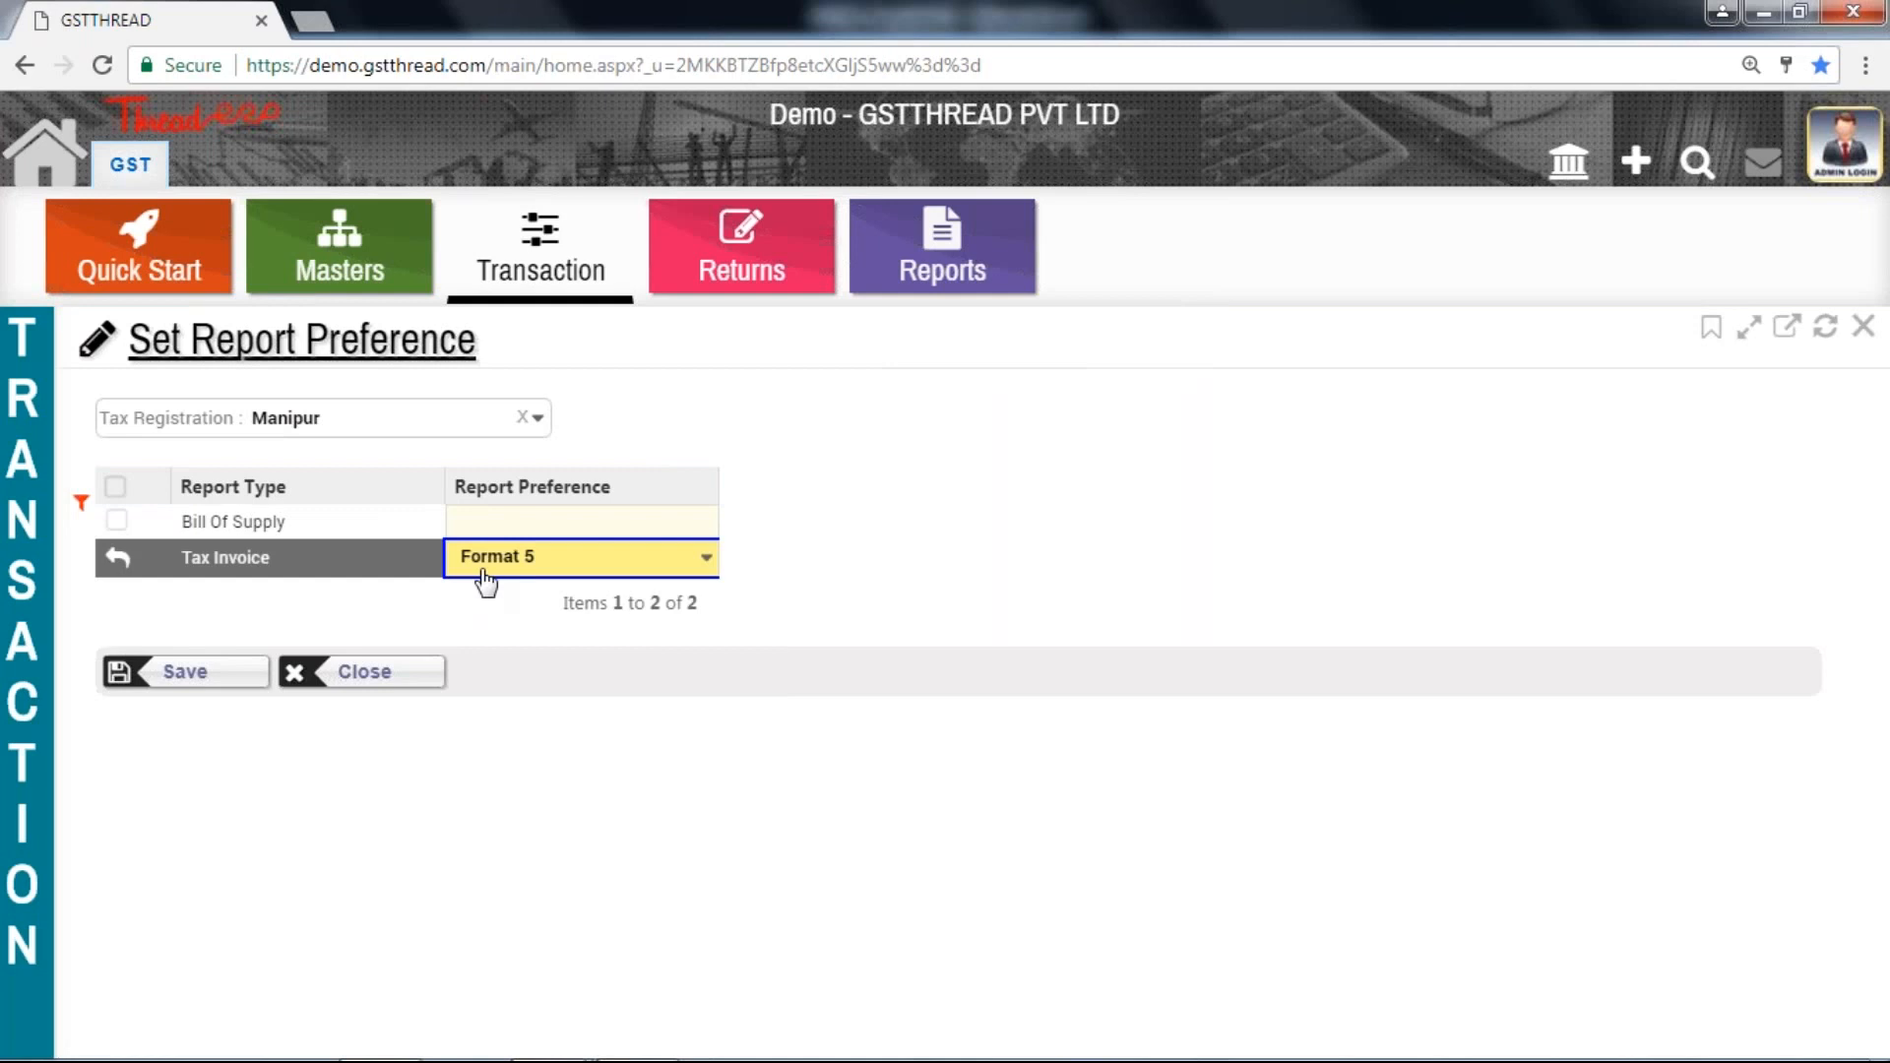
click(505, 556)
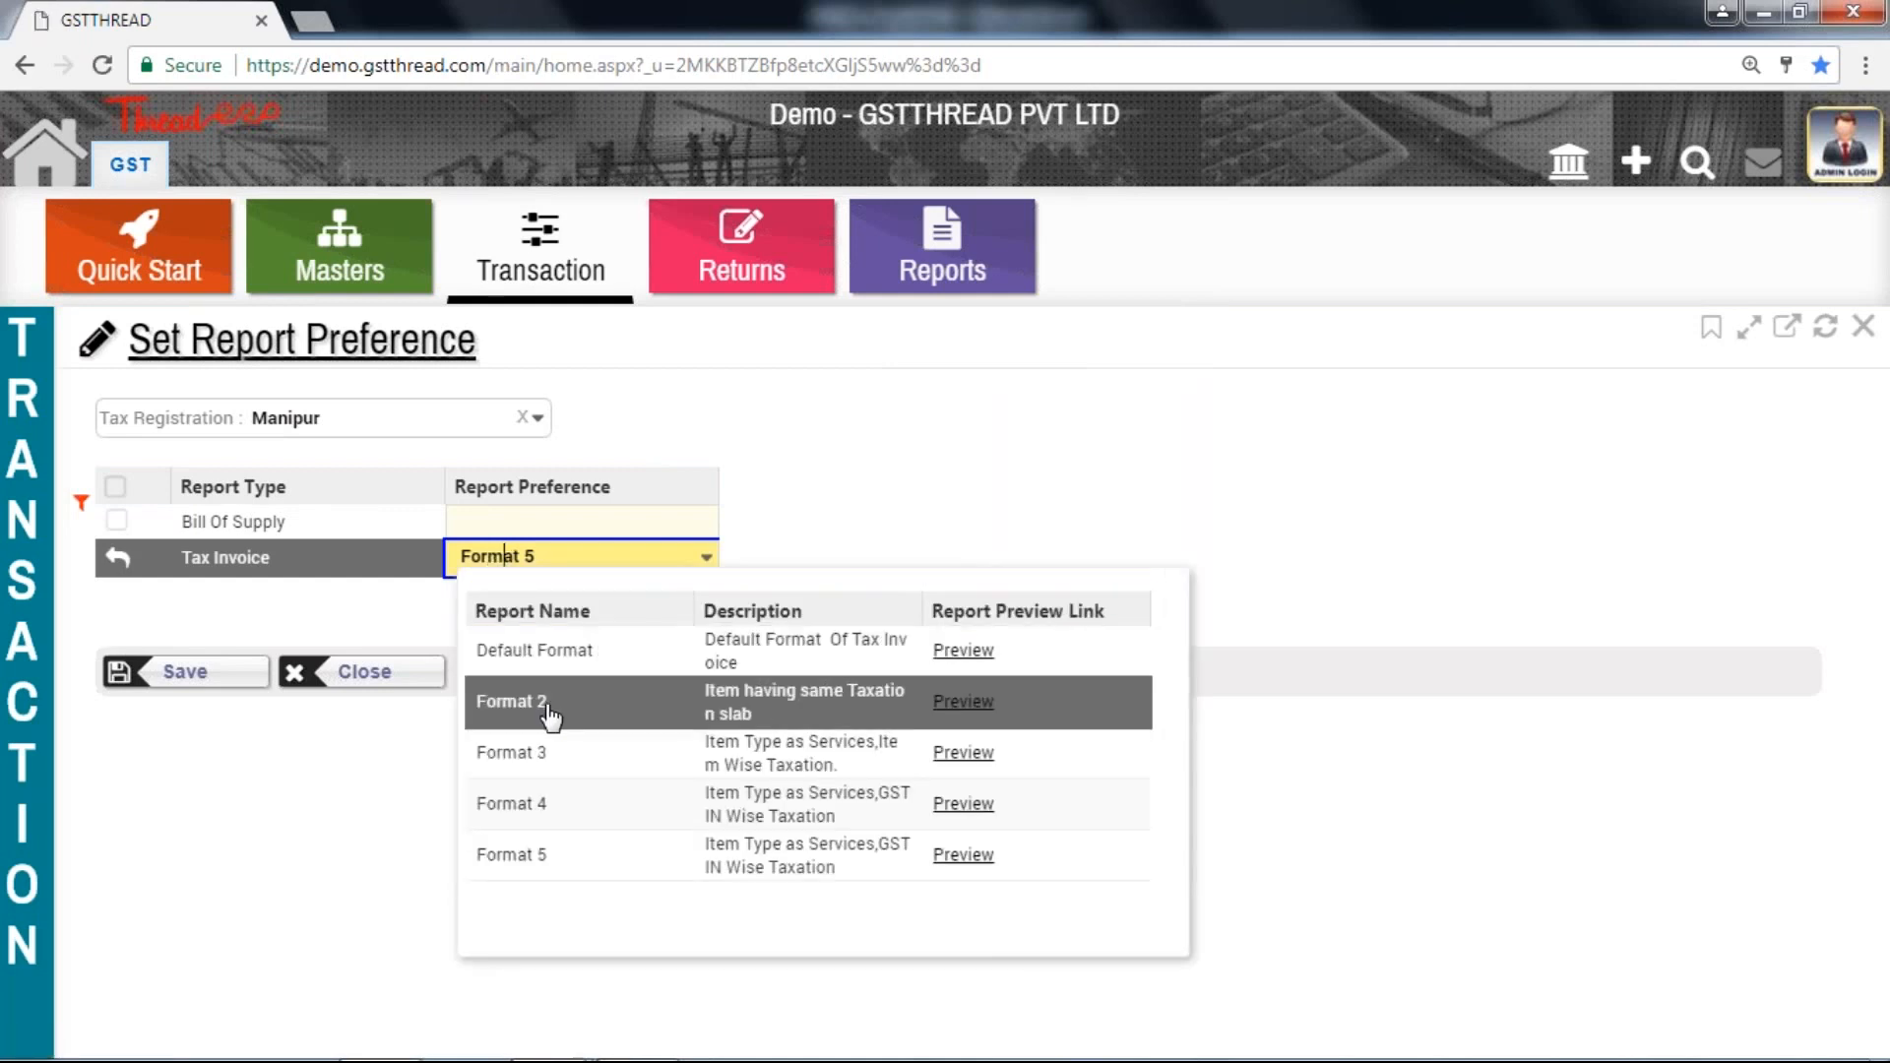
click(548, 717)
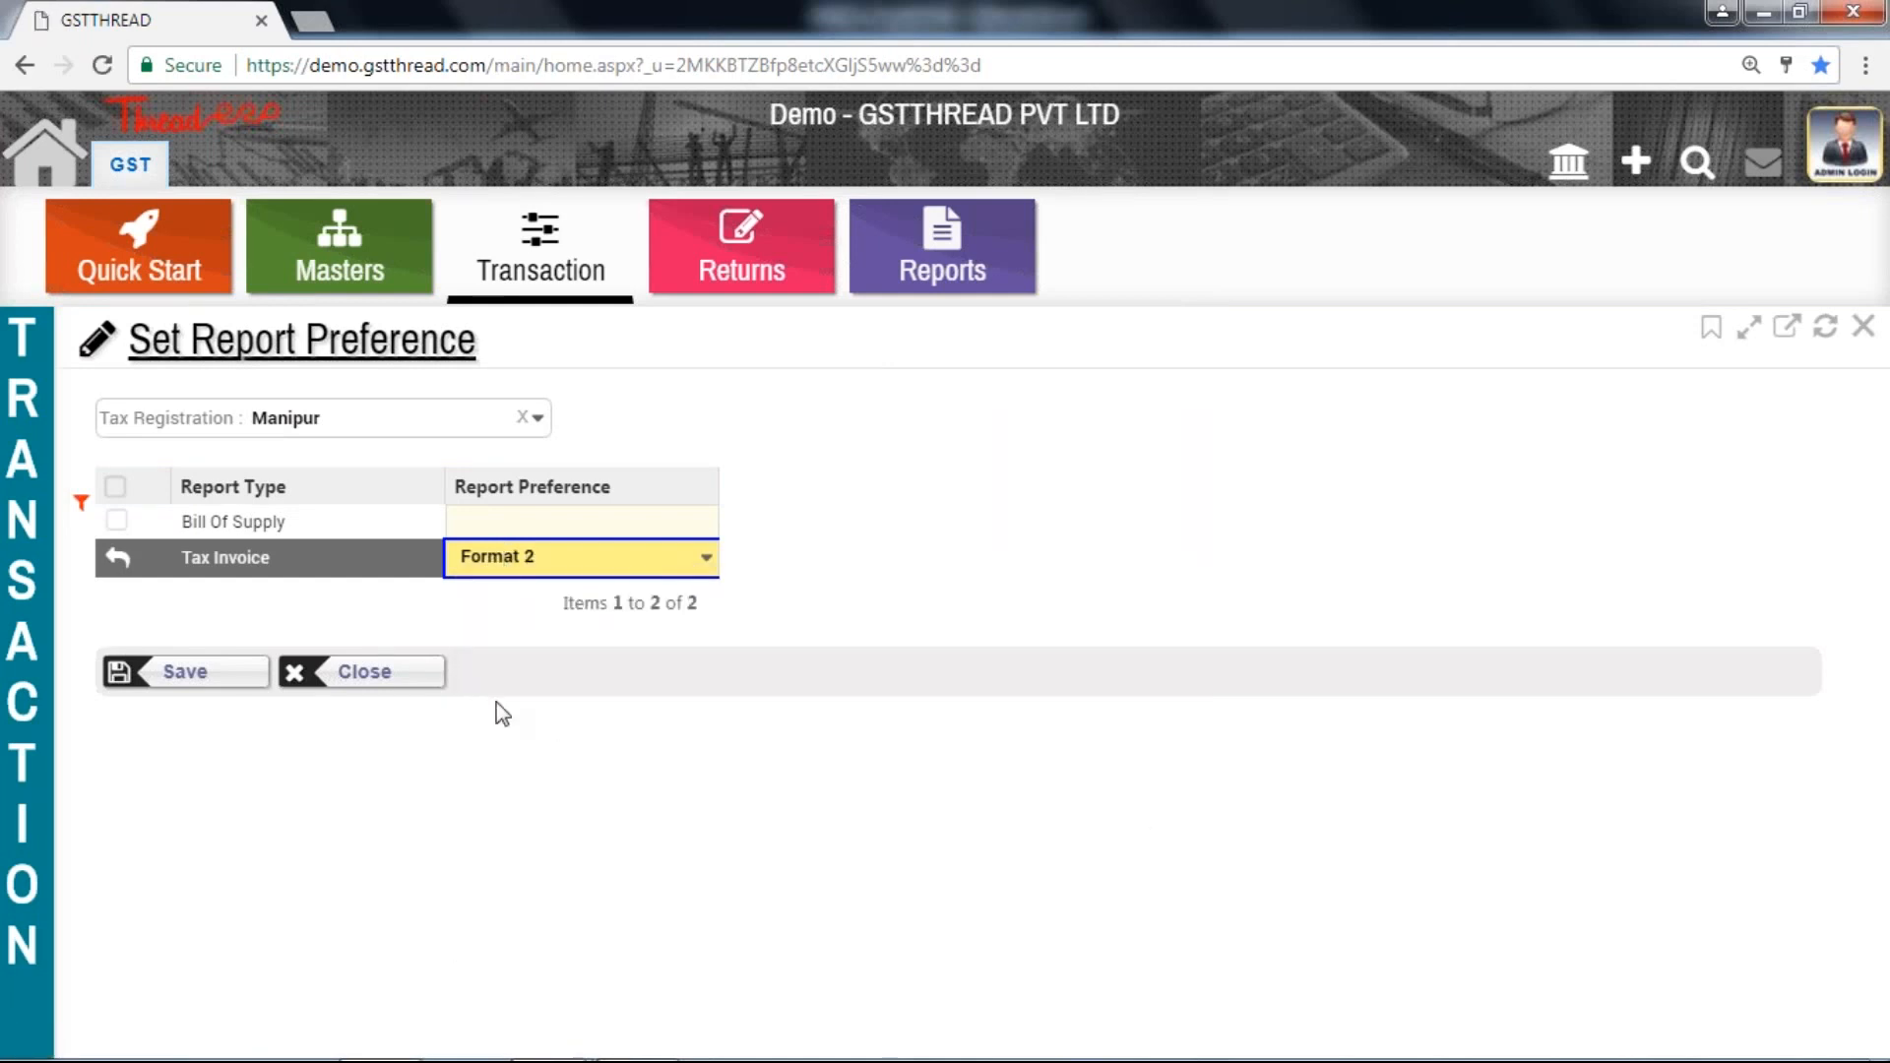
click(220, 675)
click(216, 675)
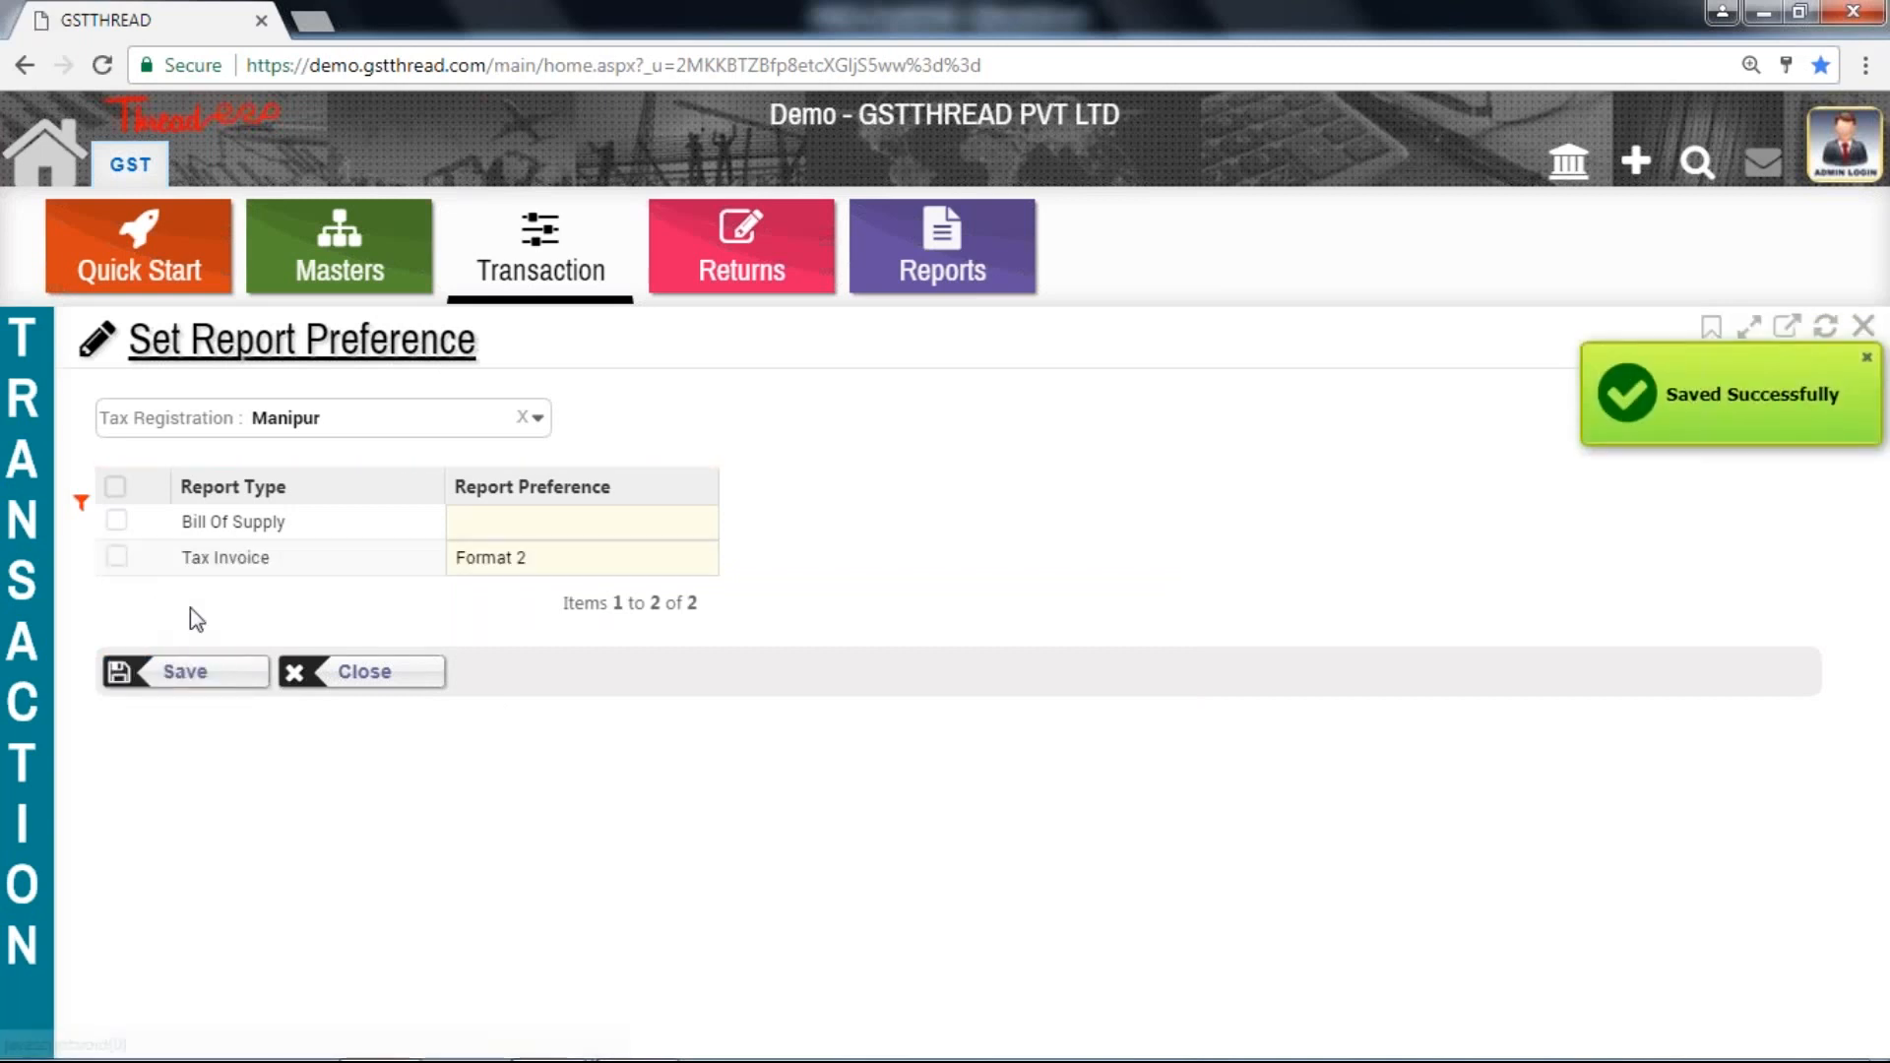
- Return to the sales tax invoice list, open the print preview of invoice MAN-1 and enlarge it to 120%
mouse_move(27, 492)
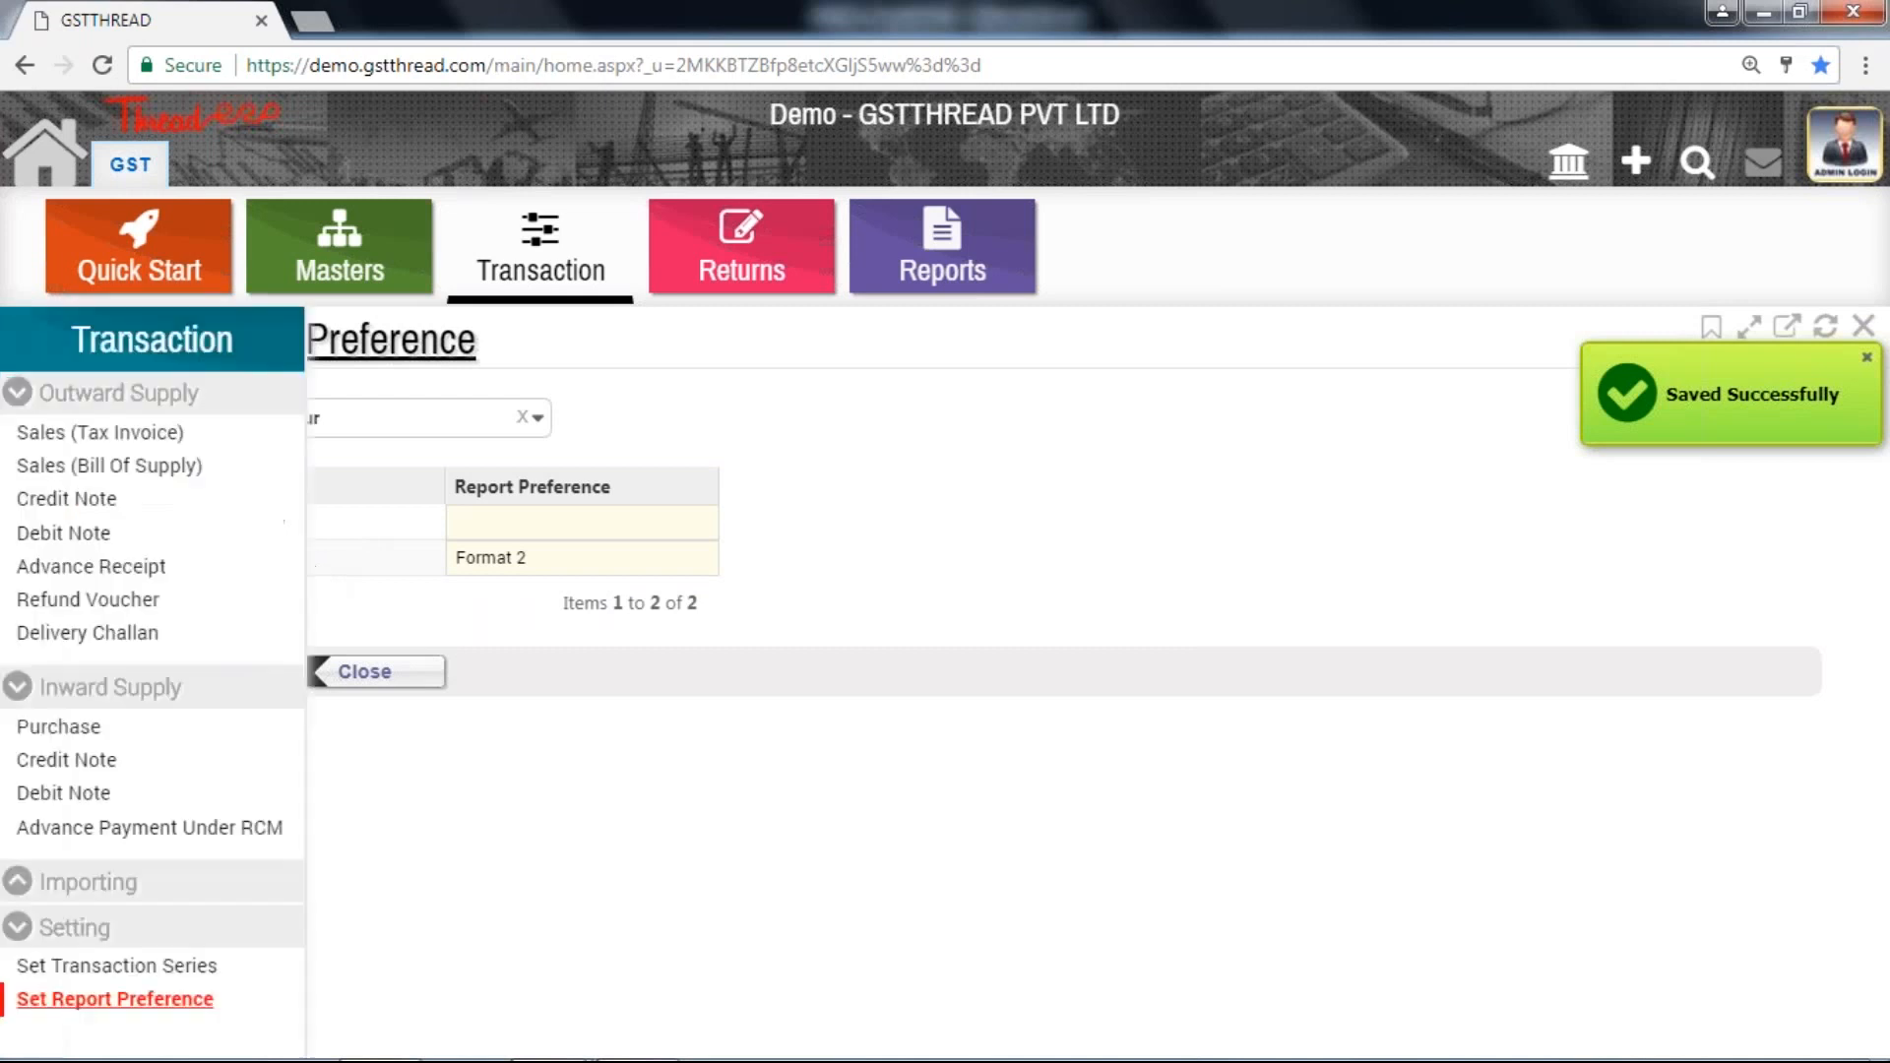
click(108, 432)
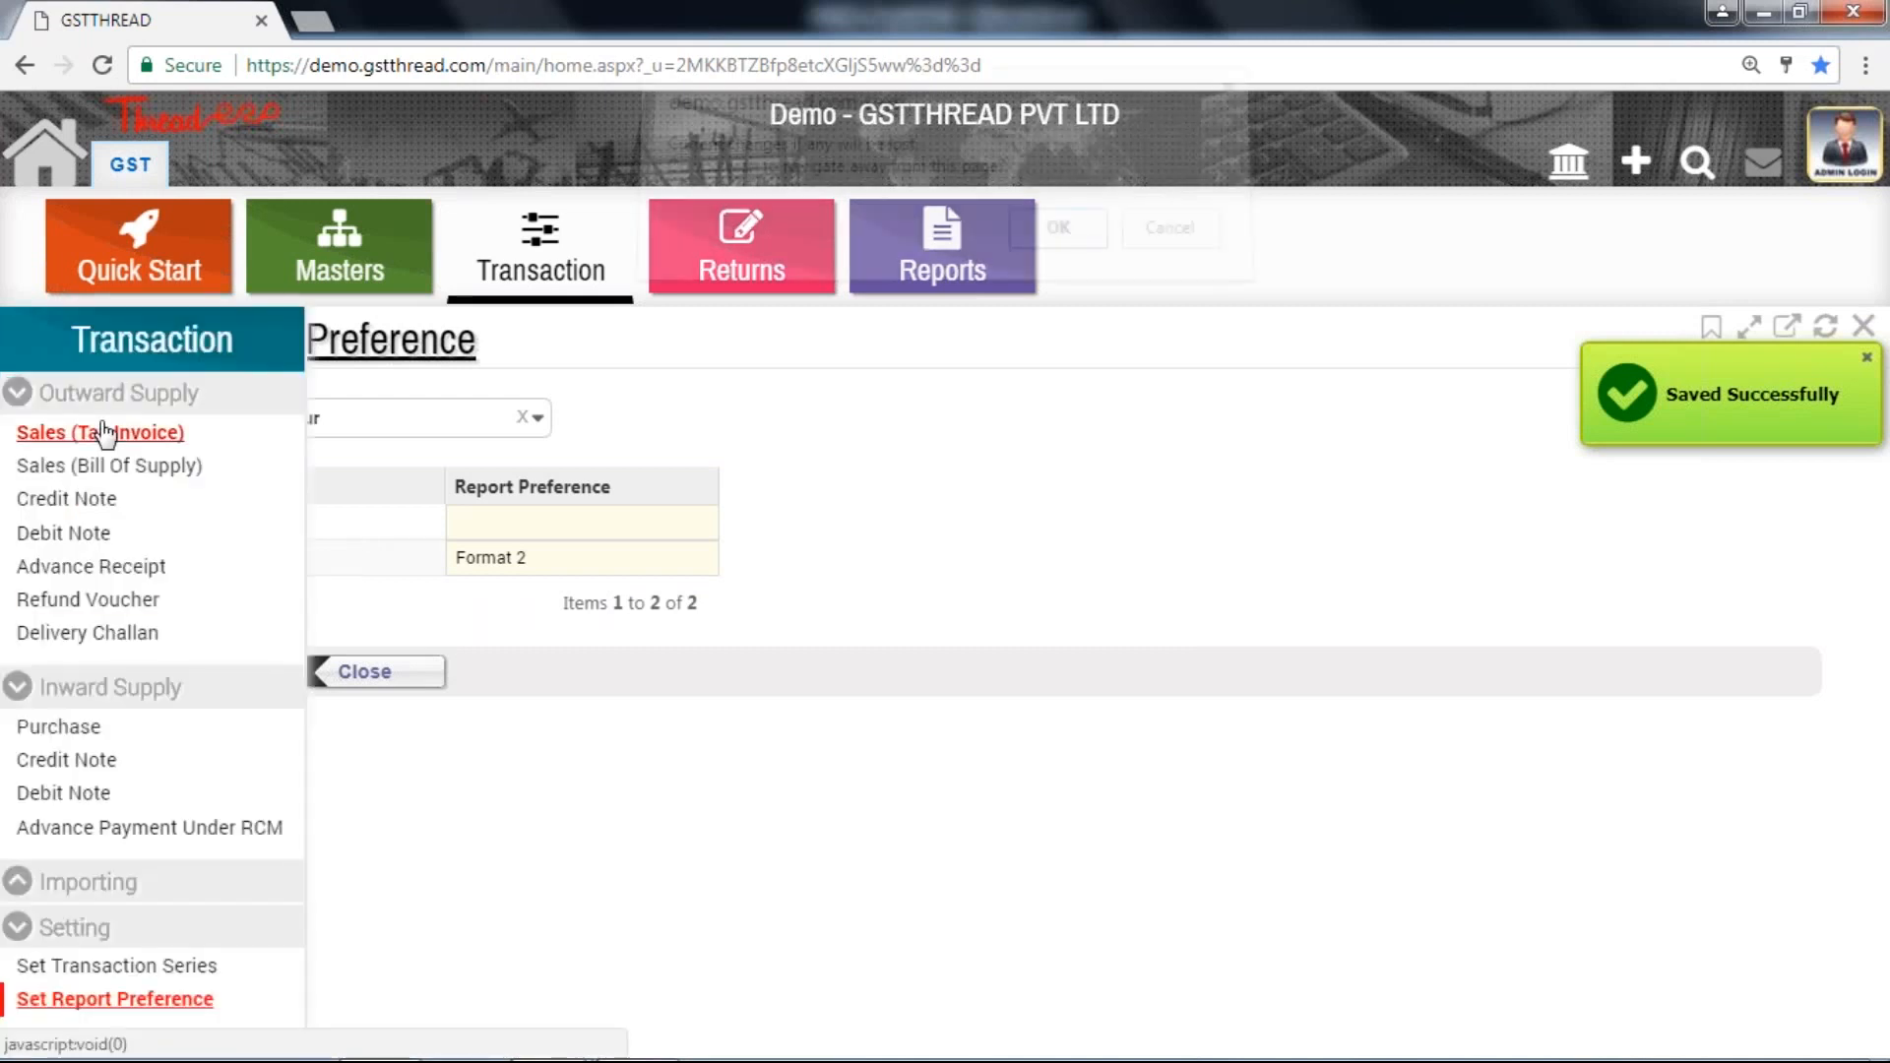
click(1035, 242)
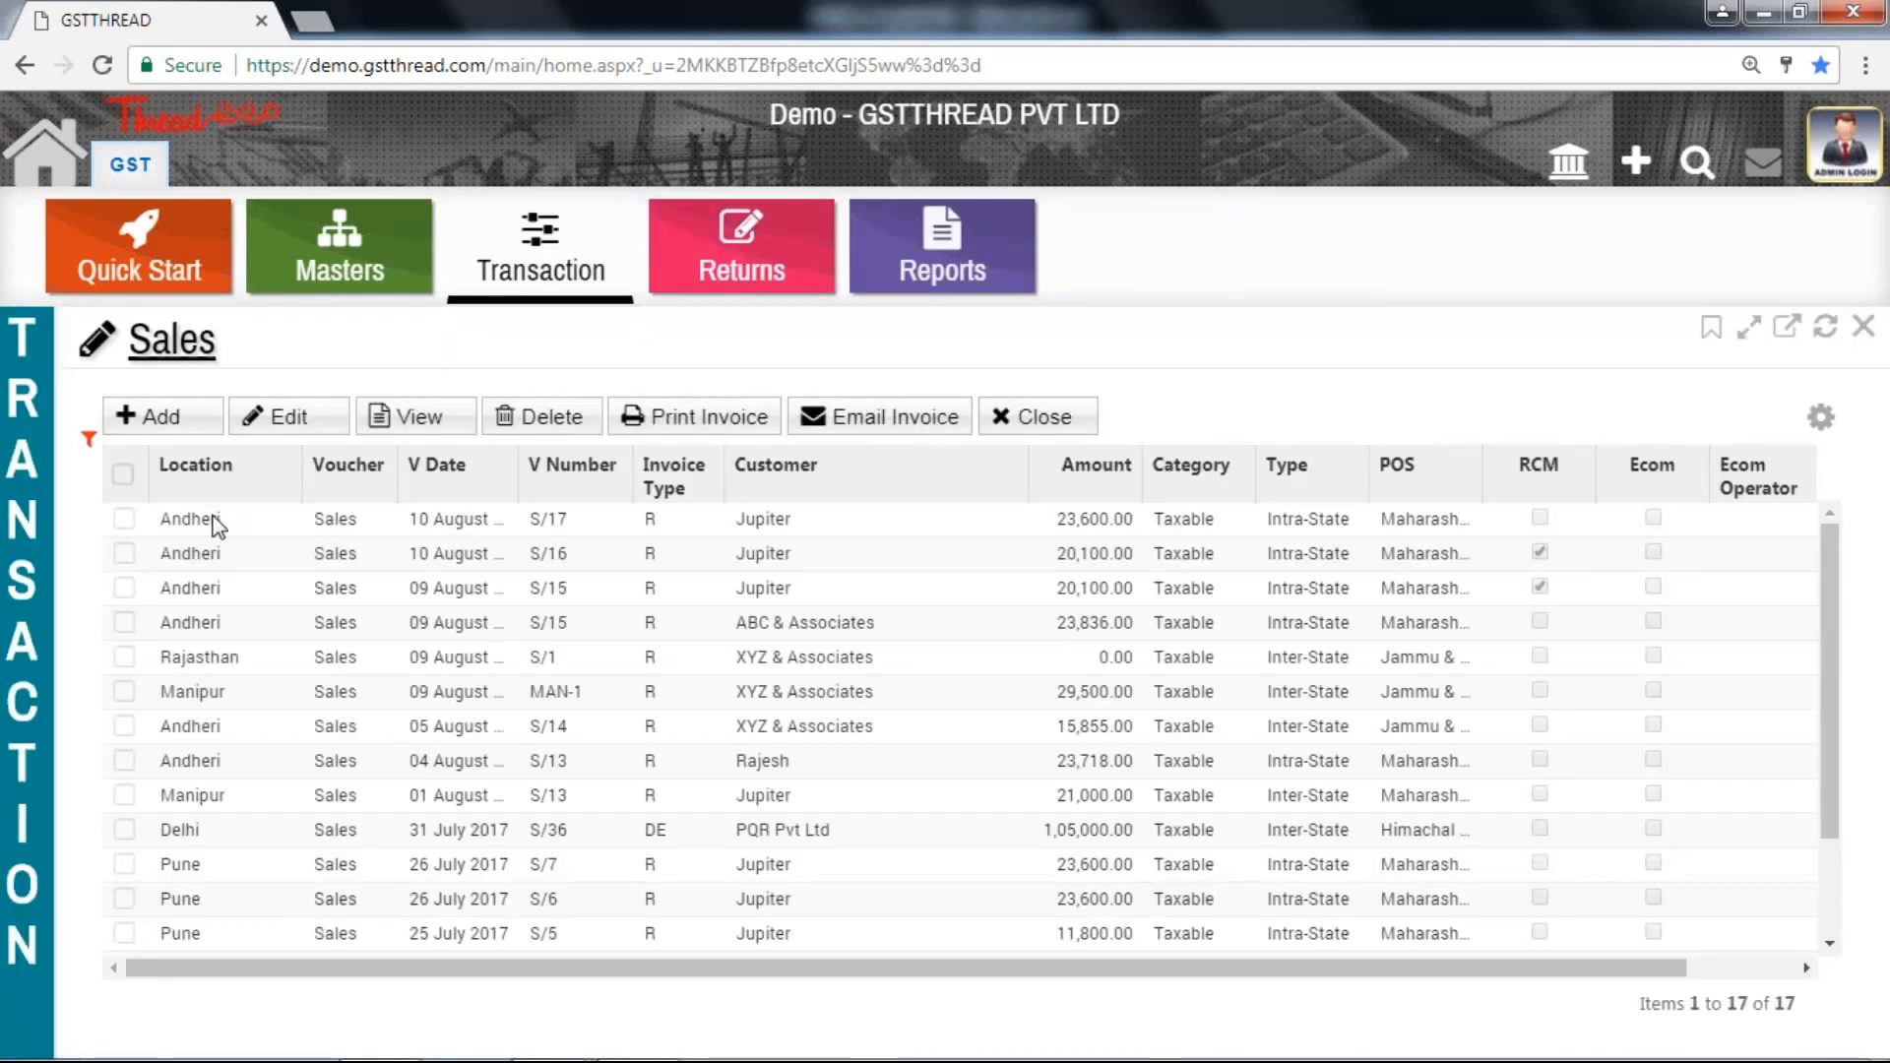
click(124, 691)
click(694, 416)
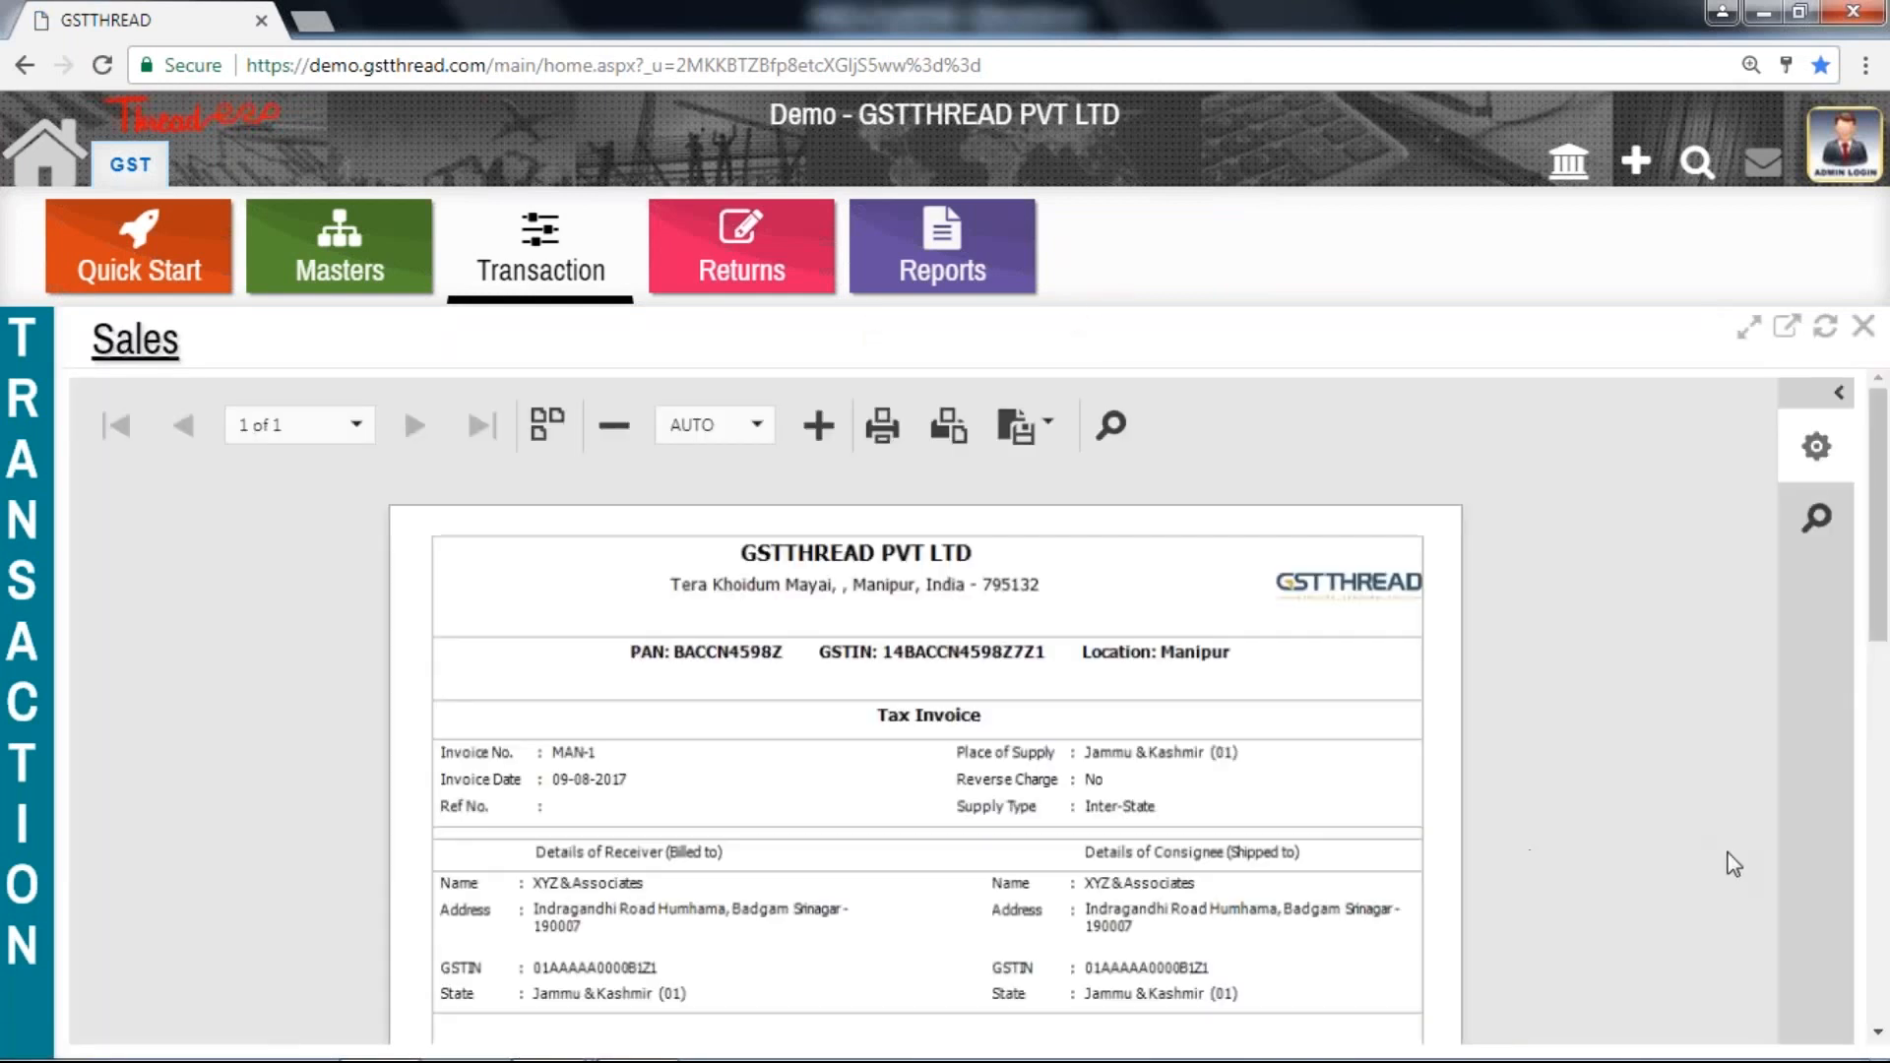
click(818, 425)
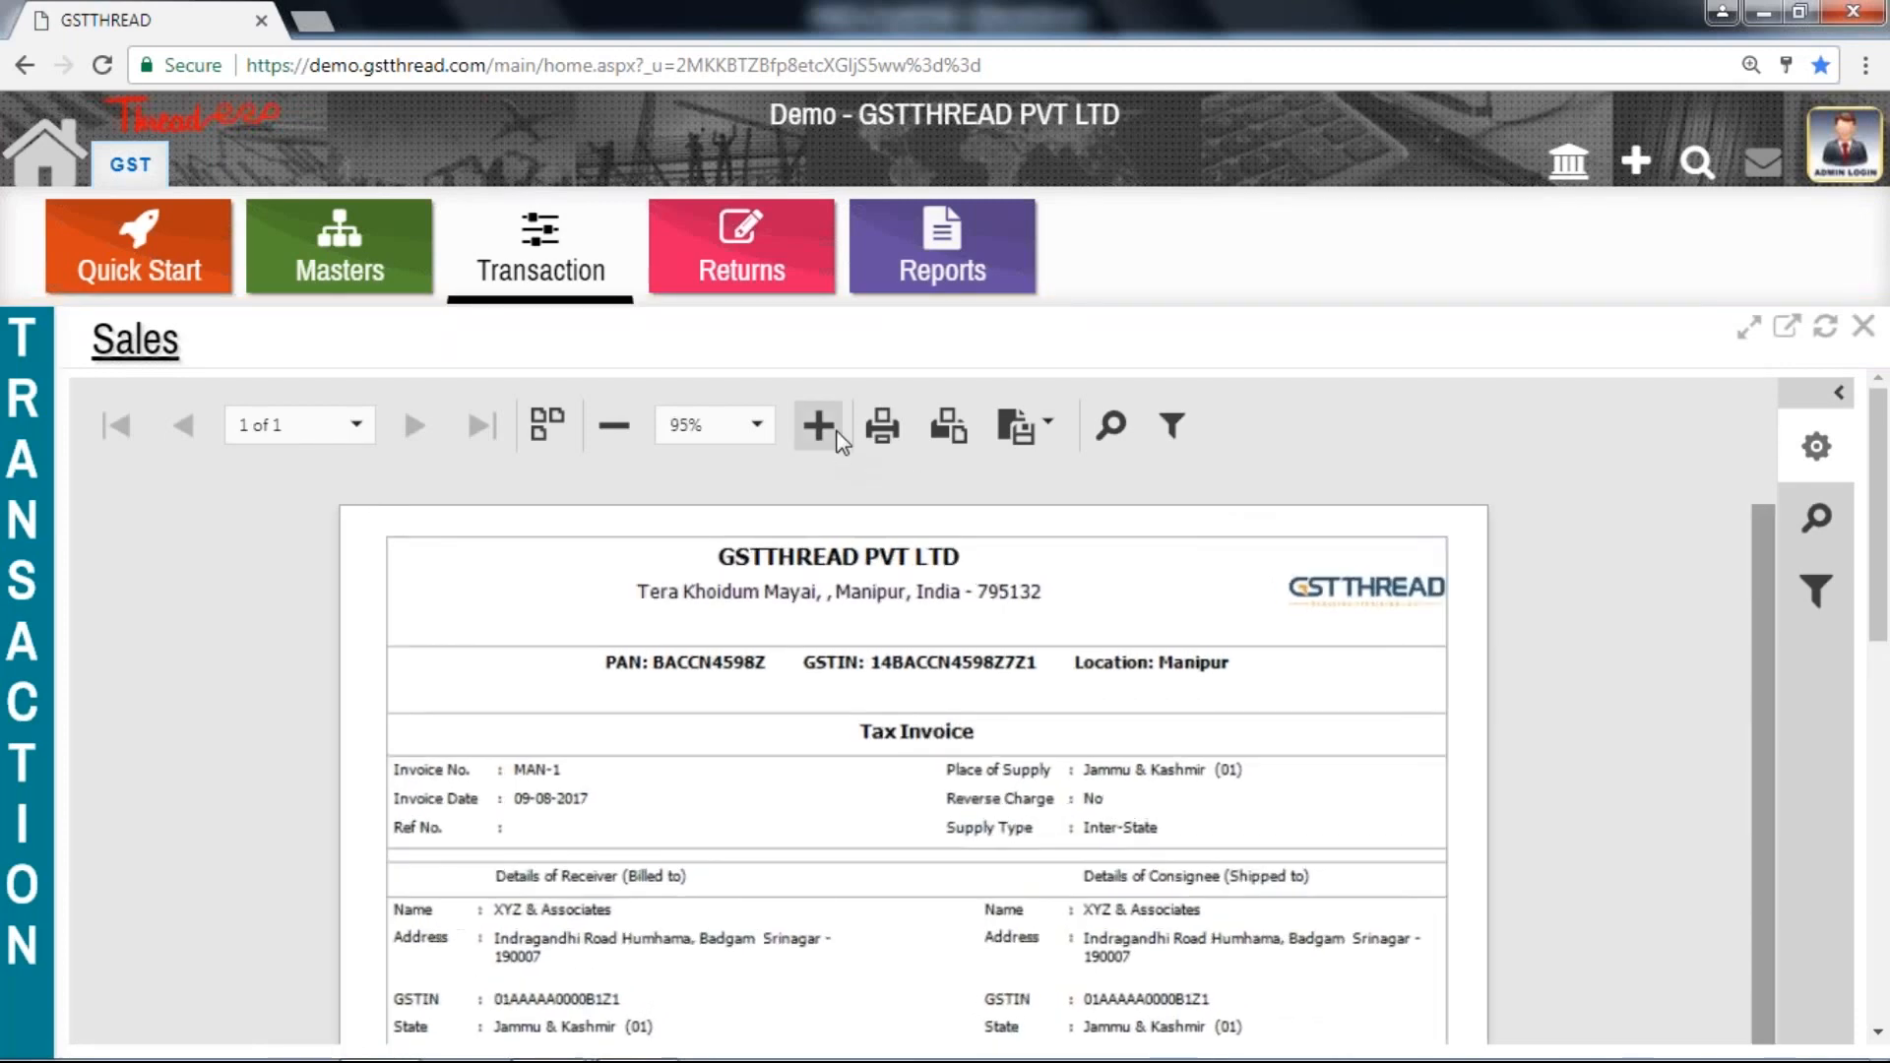
click(818, 425)
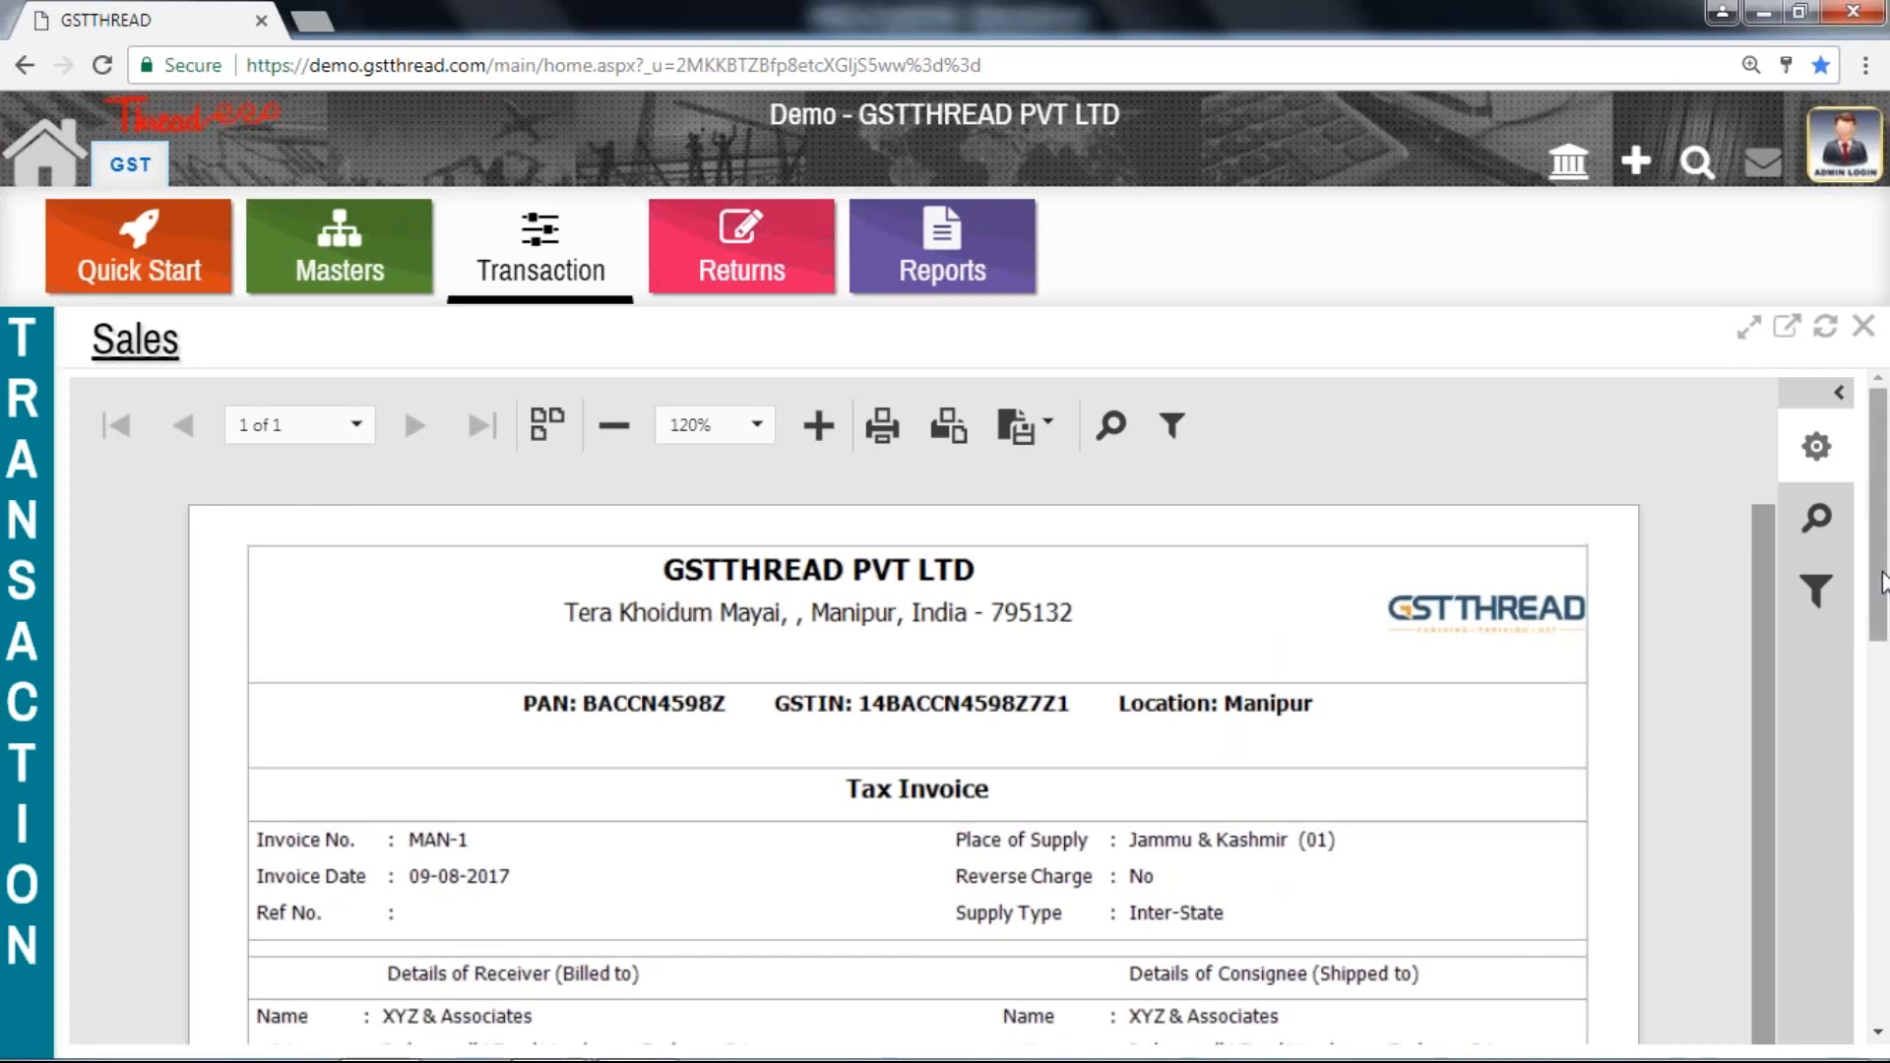
- Examine the reformatted tax invoice from the receiver and consignee details down to the tax totals and bank details, then return to the item line
scroll(1524, 672, down, 4)
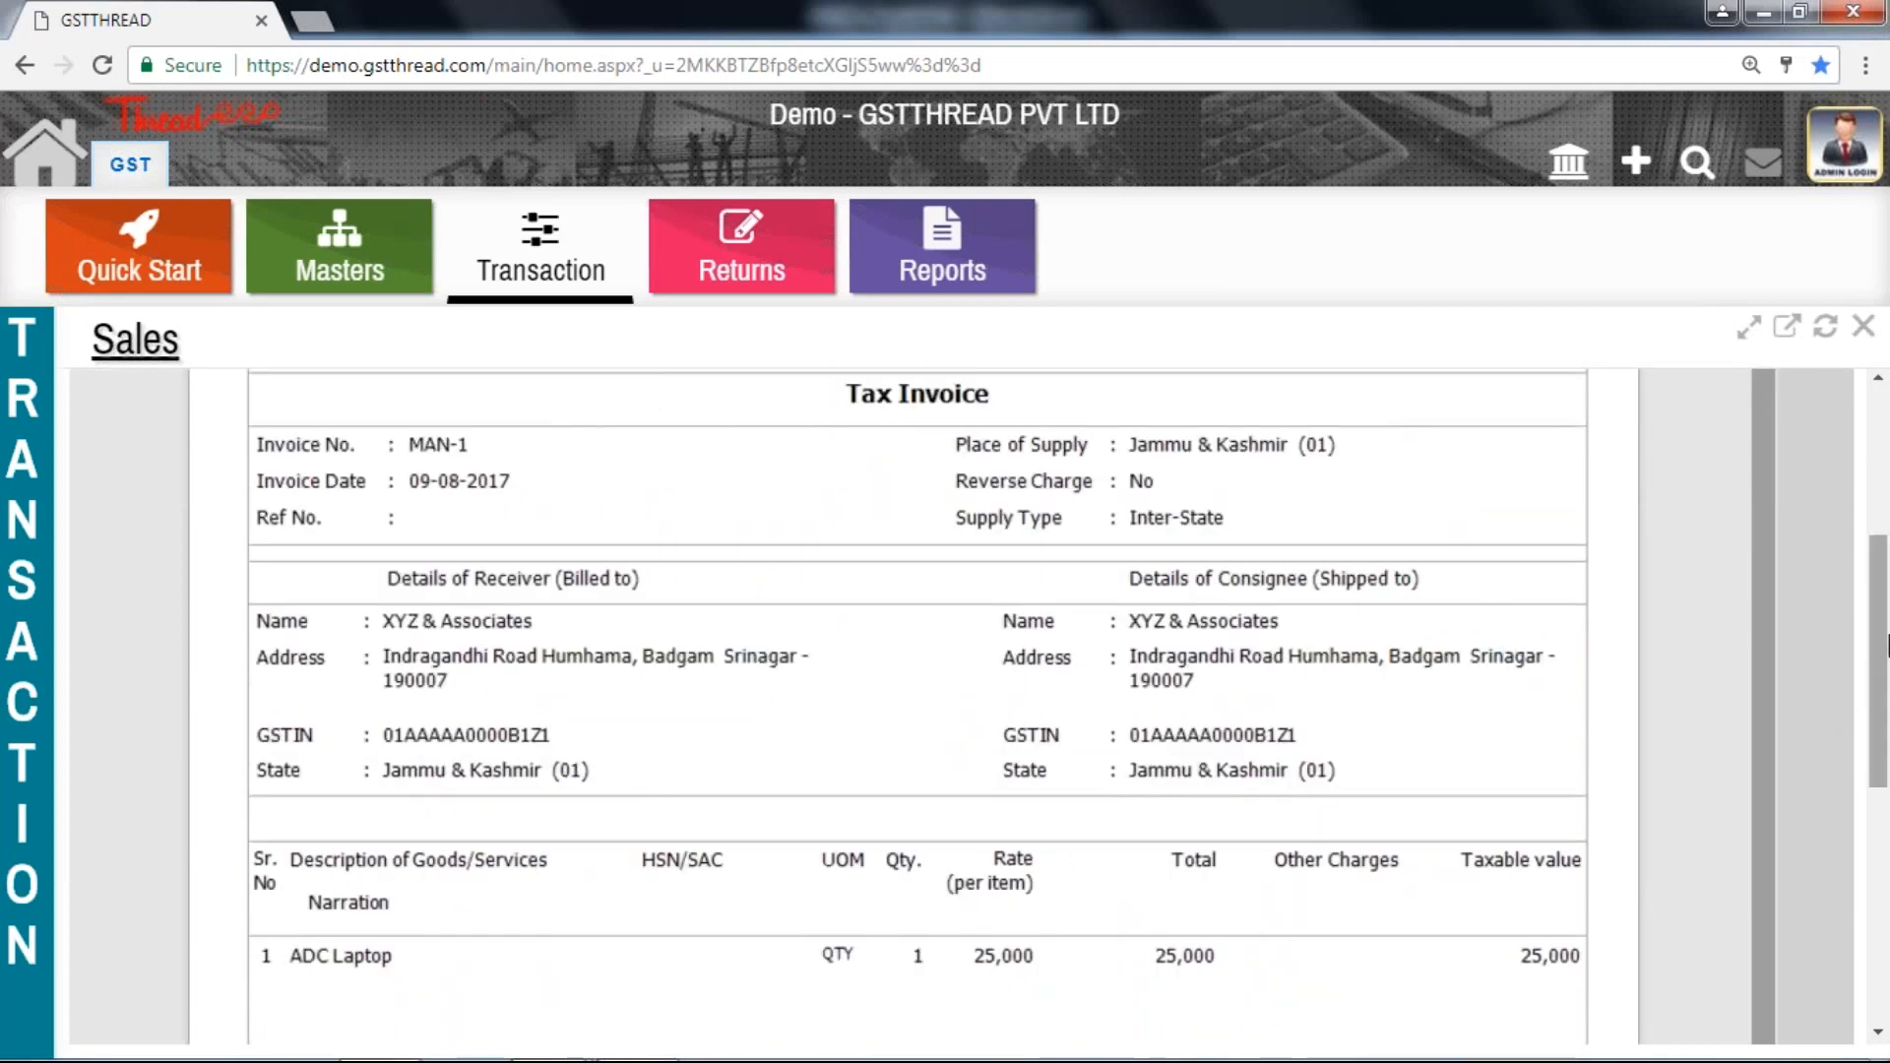
drag(1880, 650, 1882, 795)
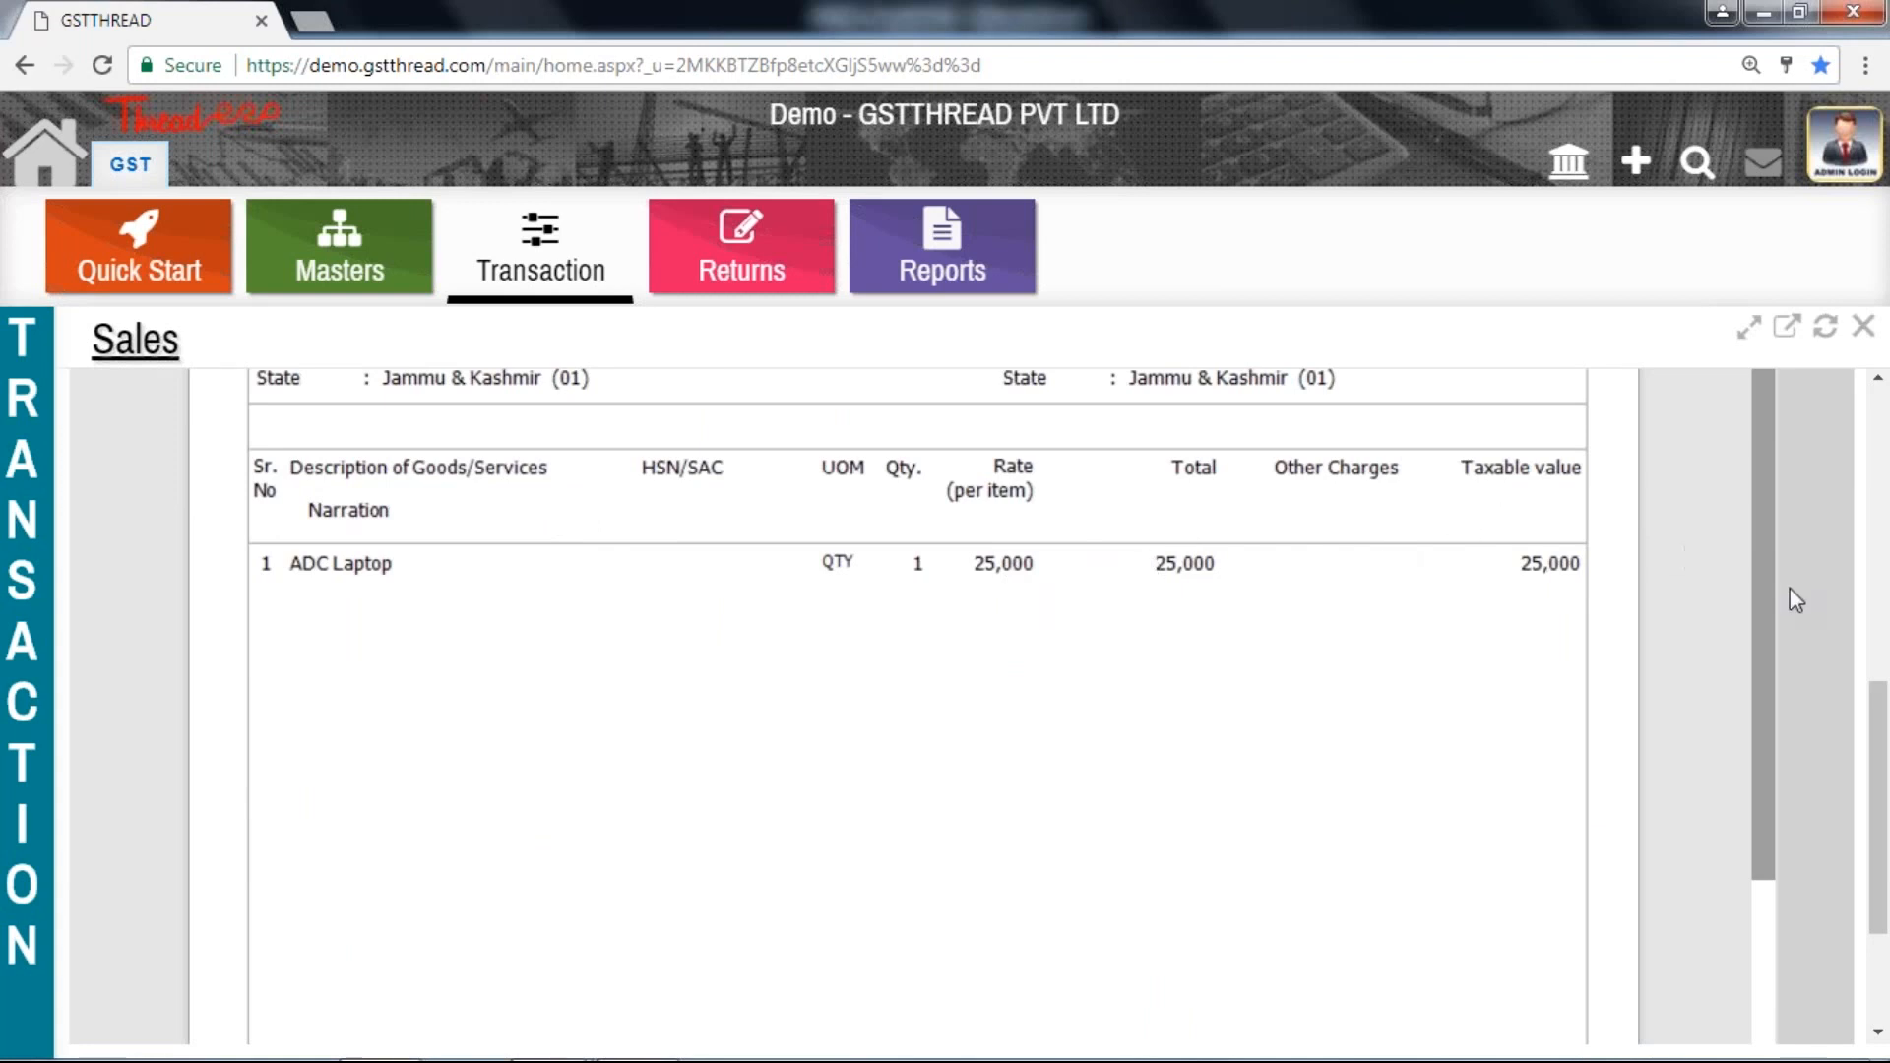
scroll(1875, 714, down, 2)
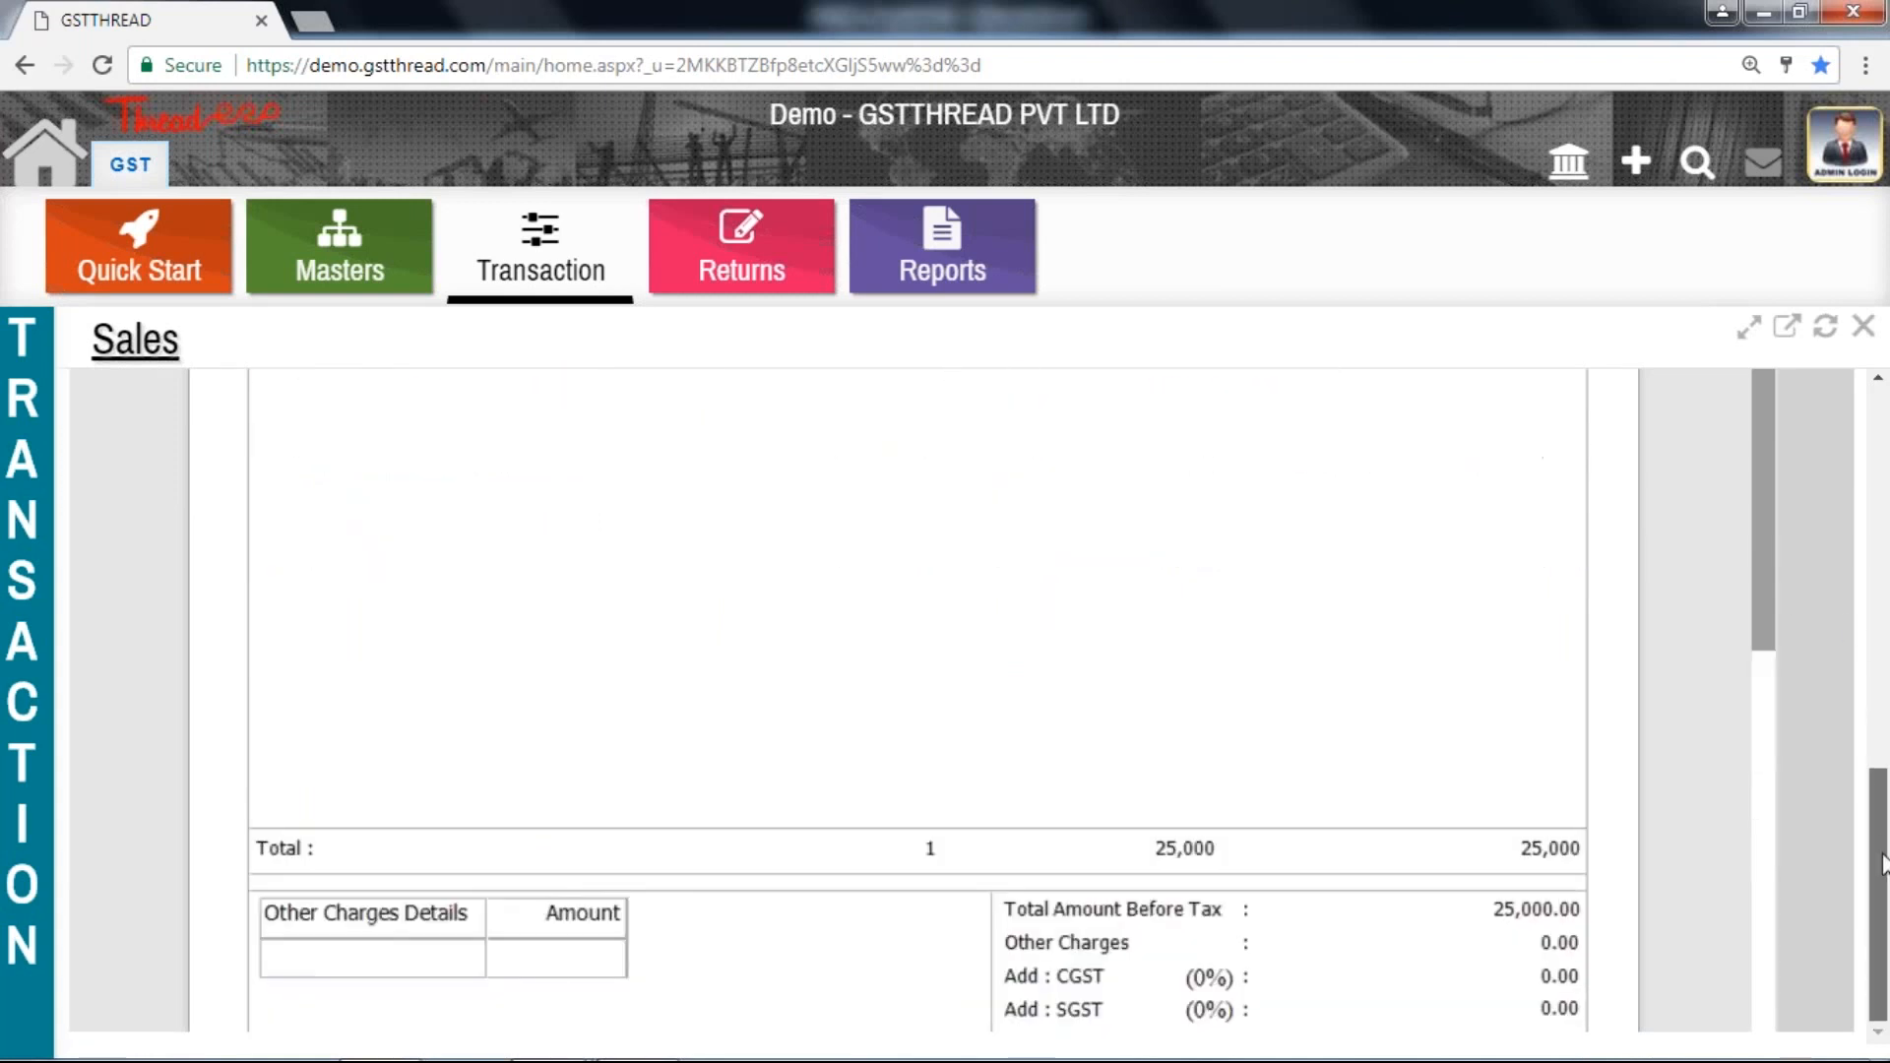
drag(1766, 594, 1776, 971)
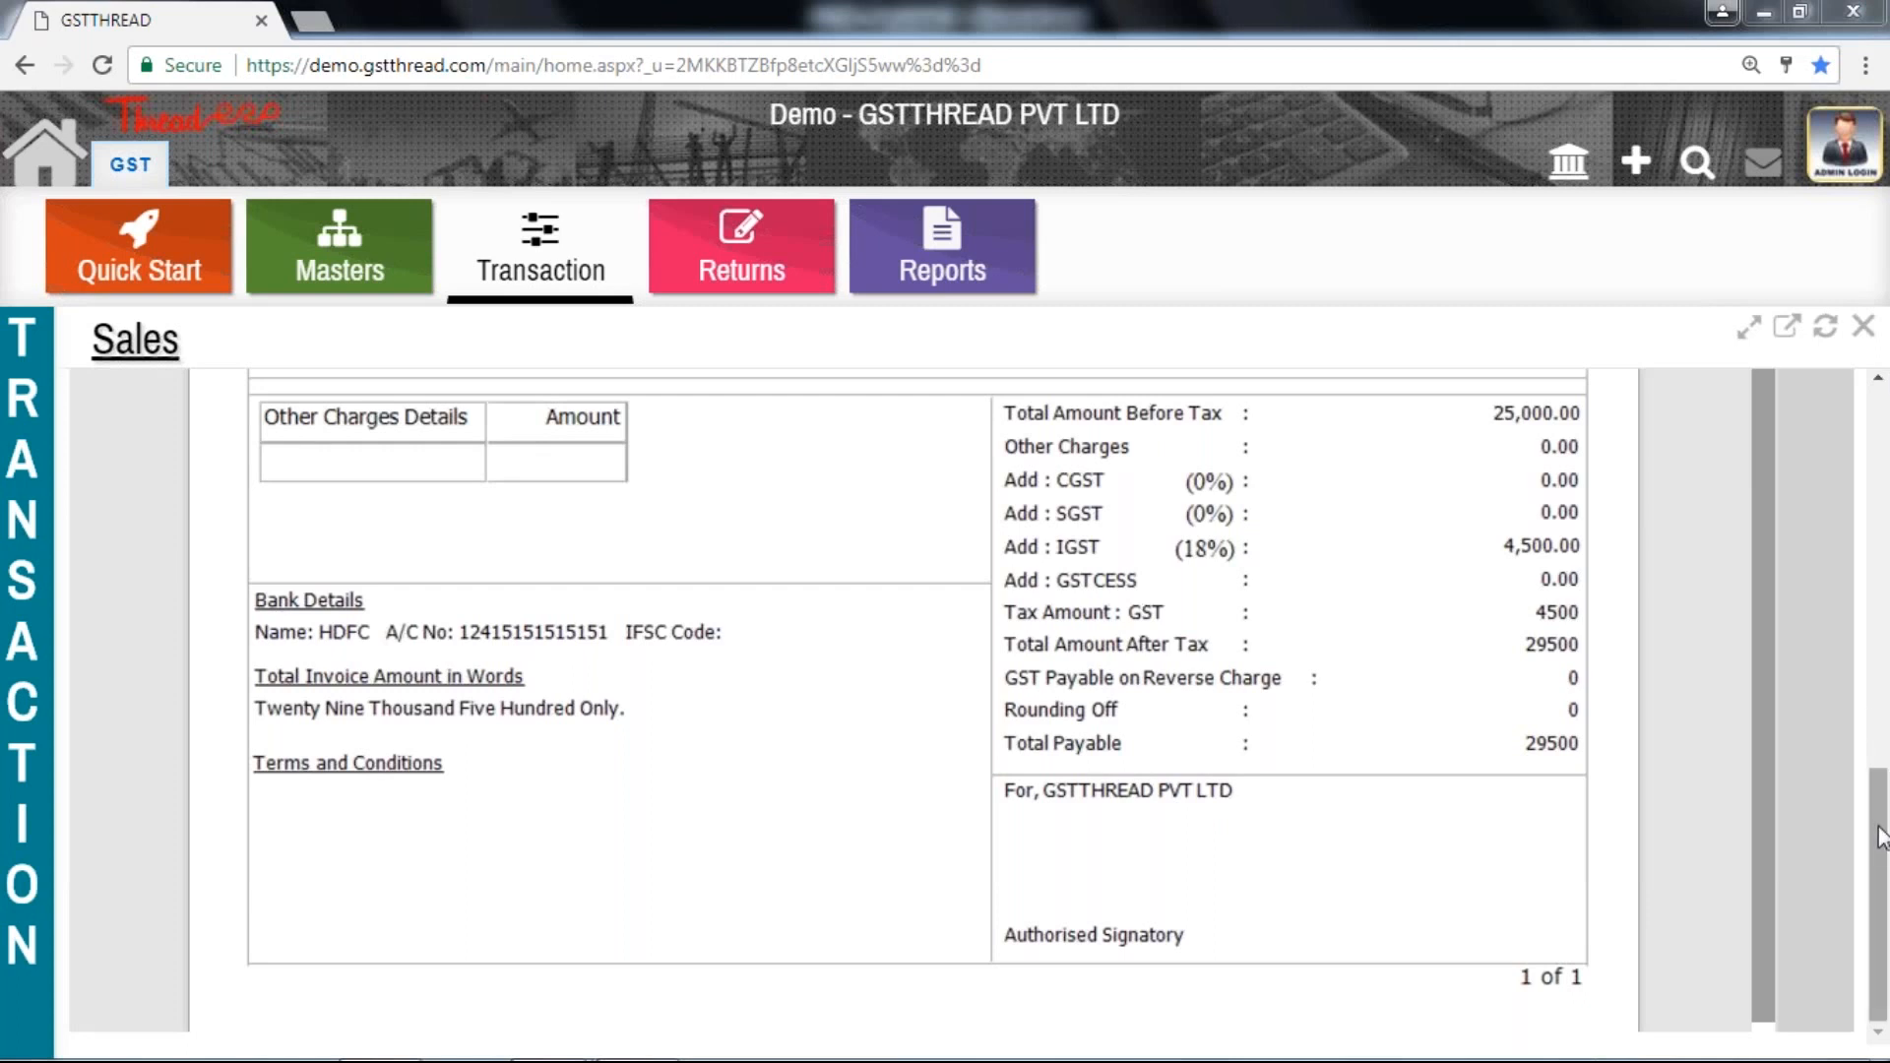
scroll(1884, 788, up, 1)
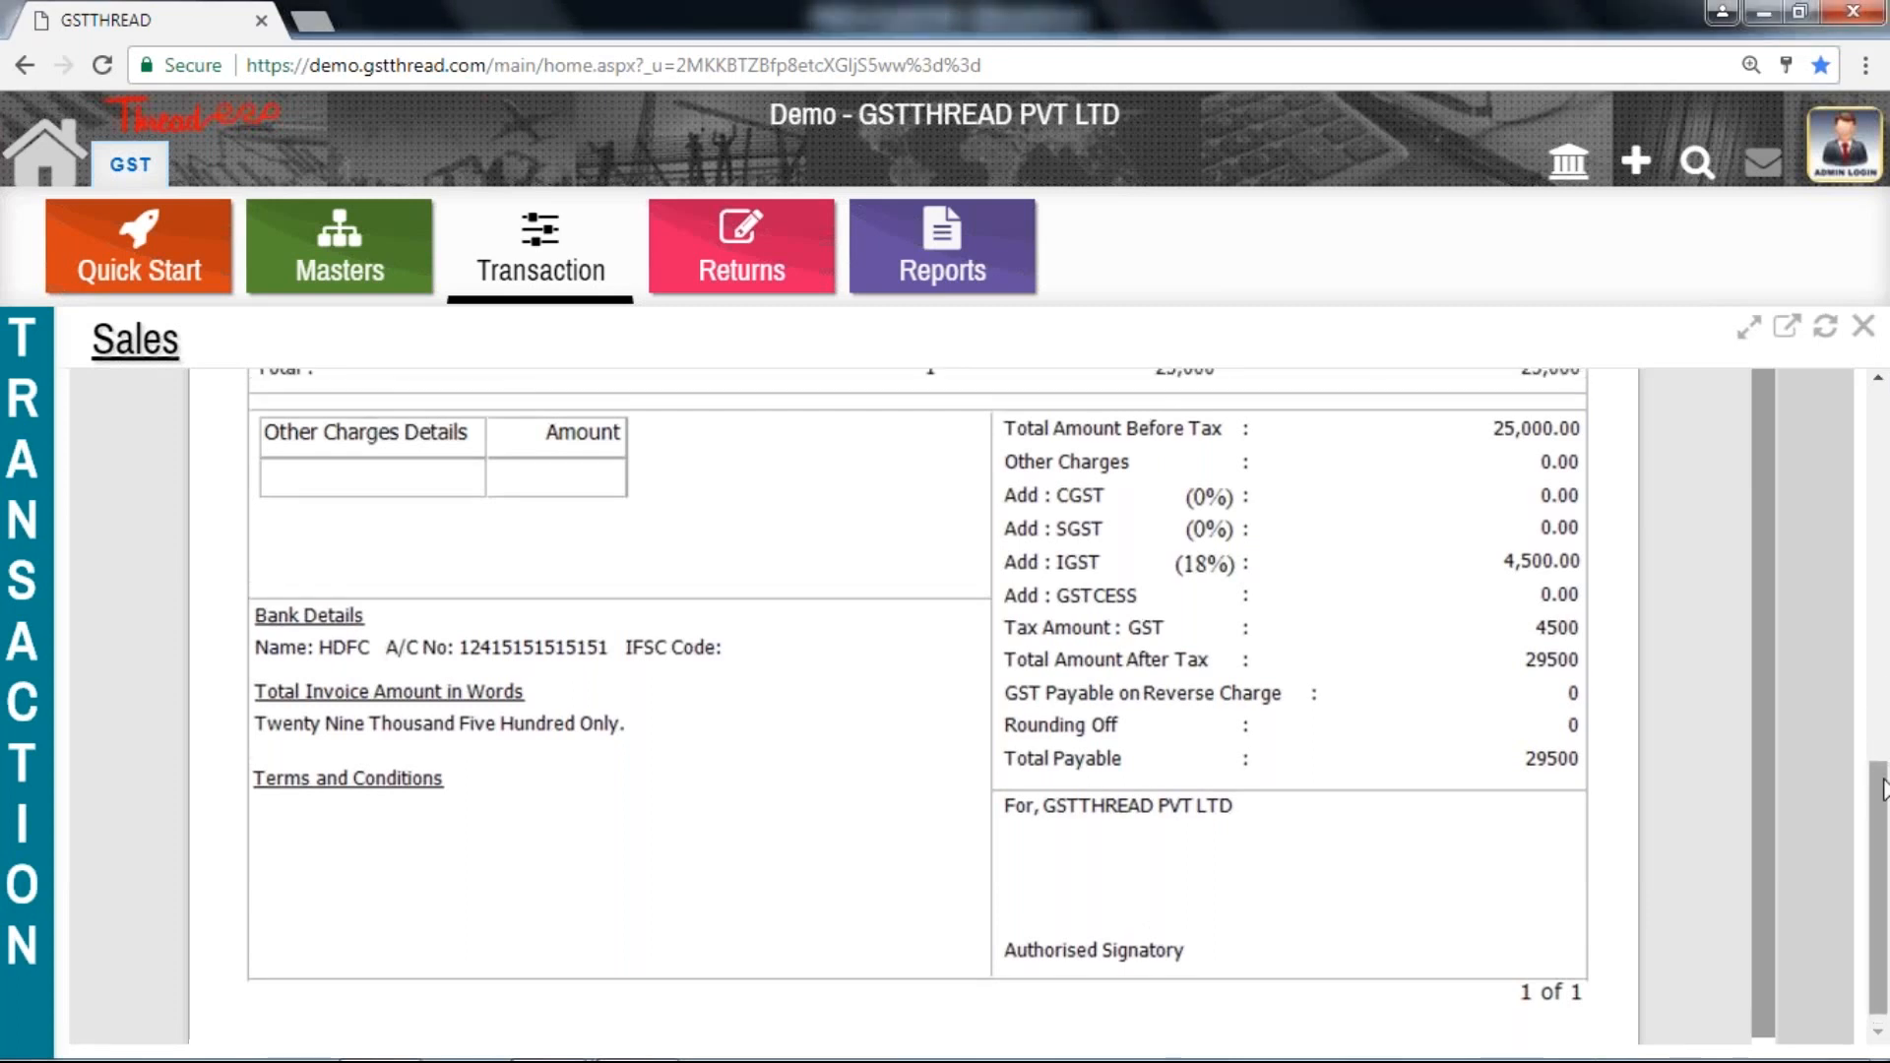
drag(1884, 787, 1886, 531)
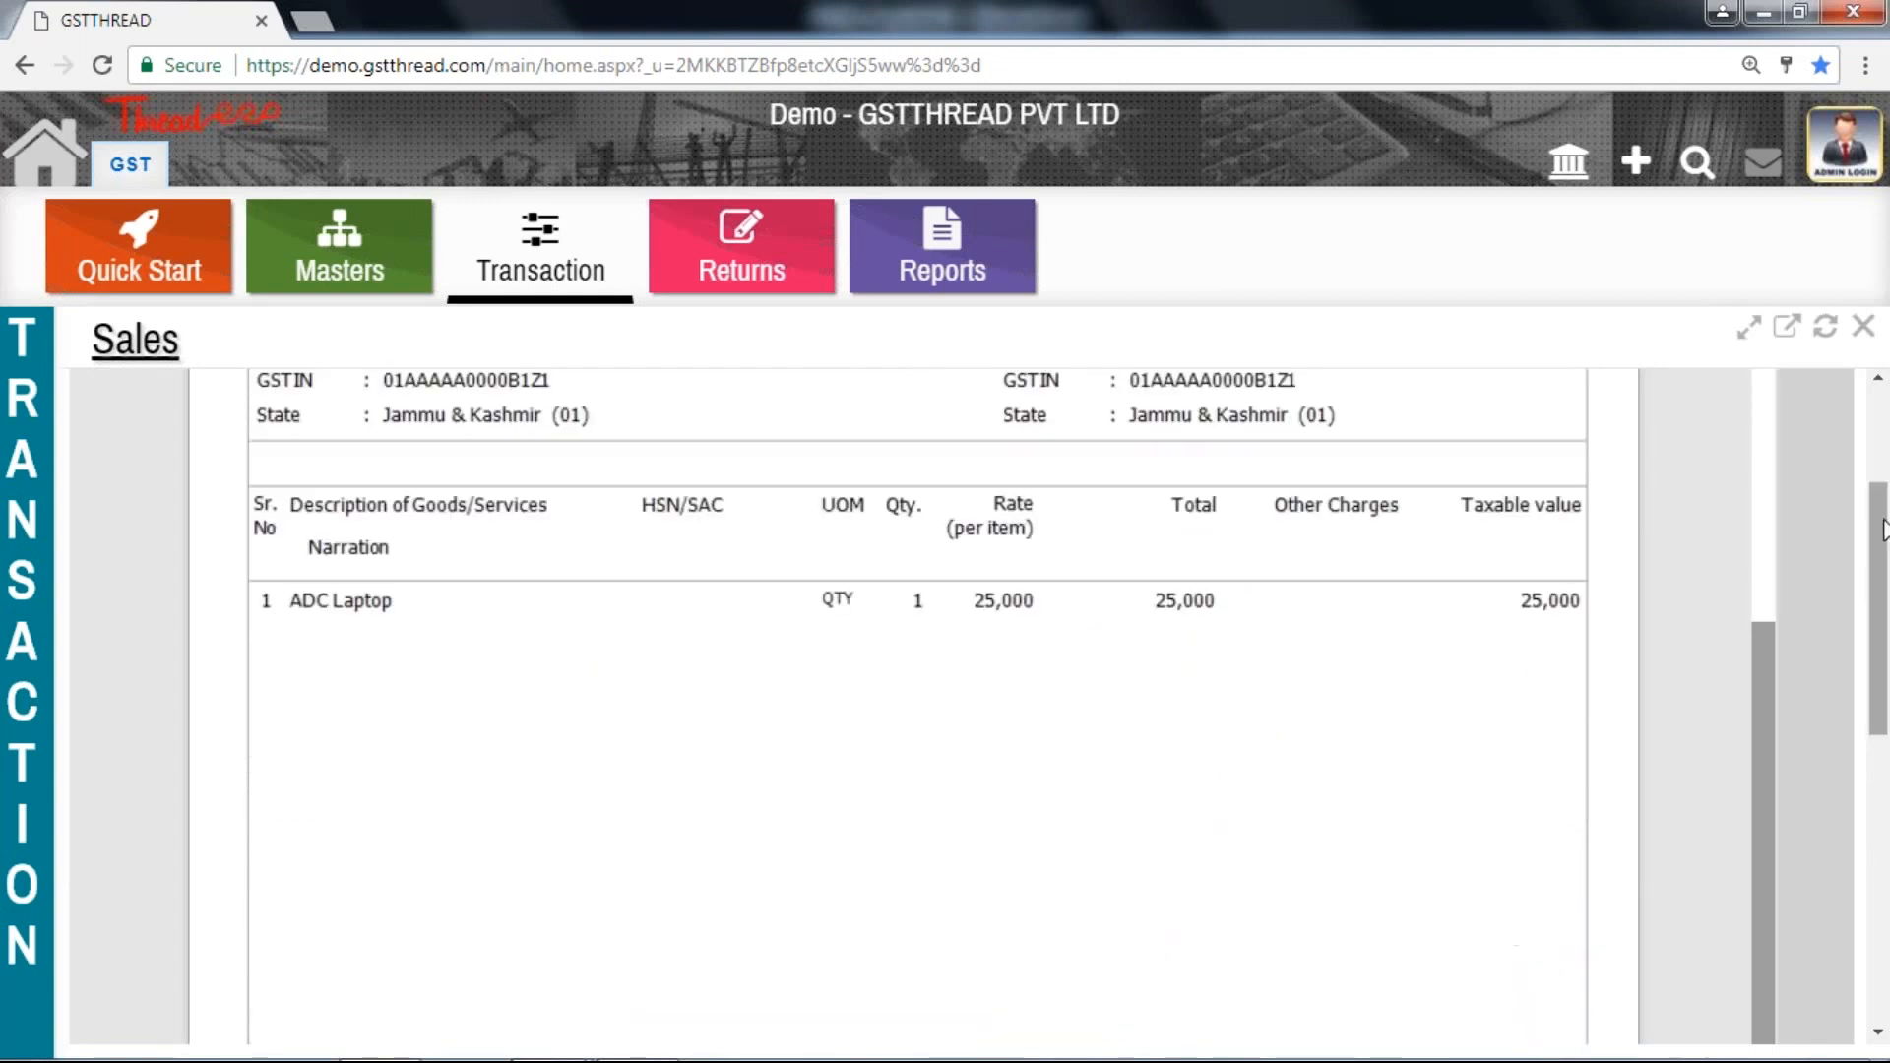